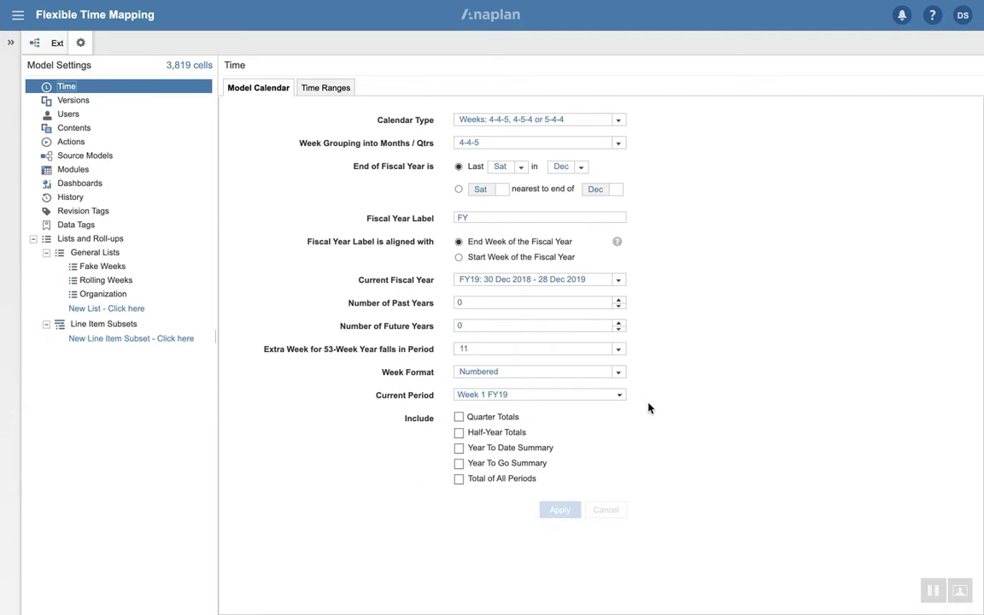
Switch to the 1. Admin page and review Rolling Weeks, Calendar Year Start and Current Period Date in SYS00 Time Lookups.
{"action": "mouse_move", "coordinate": [469, 7]}
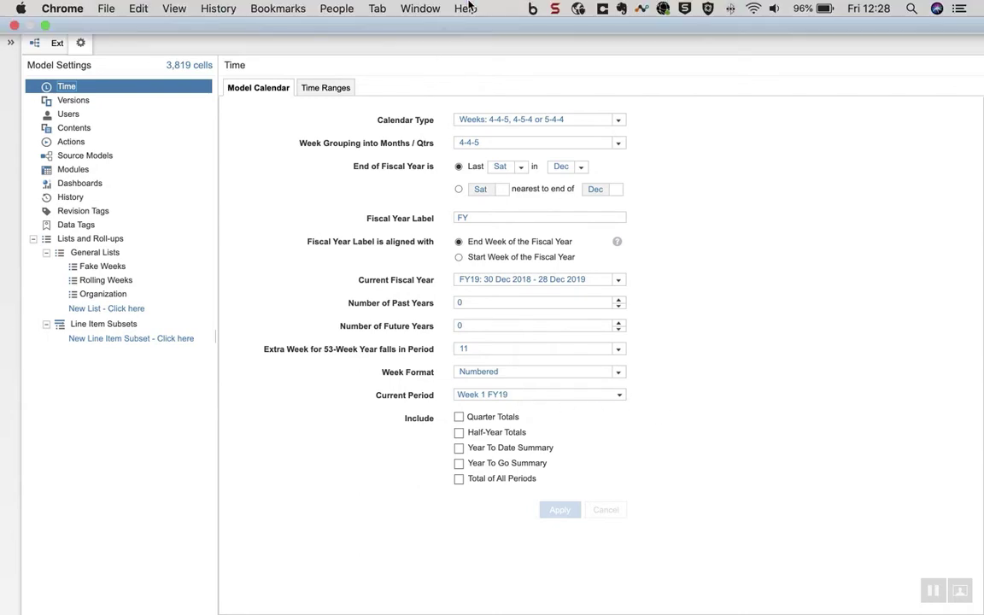
{"action": "left_click", "coordinate": [370, 9]}
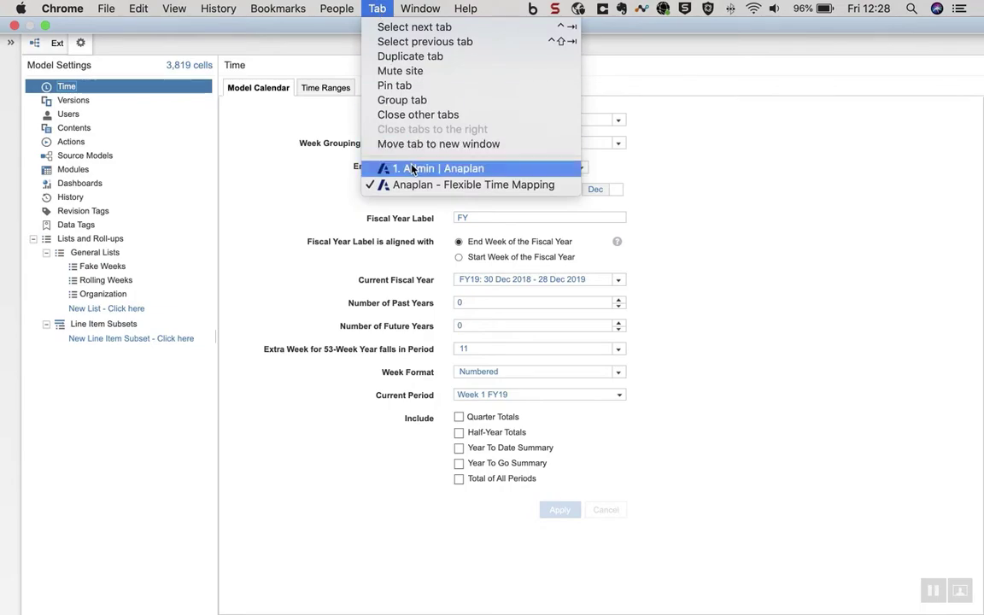
{"action": "left_click", "coordinate": [380, 168]}
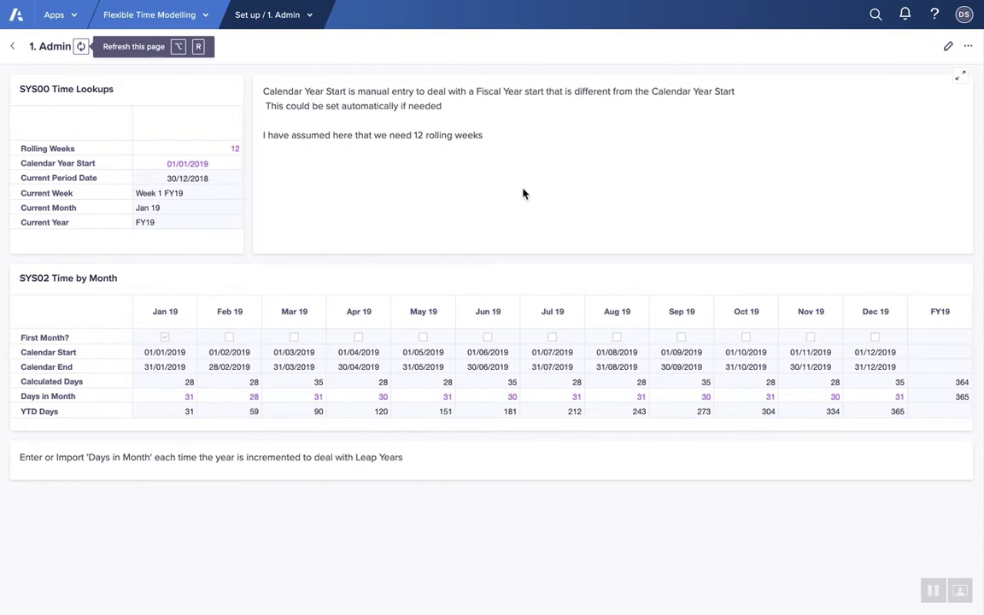
{"action": "left_click", "coordinate": [189, 151]}
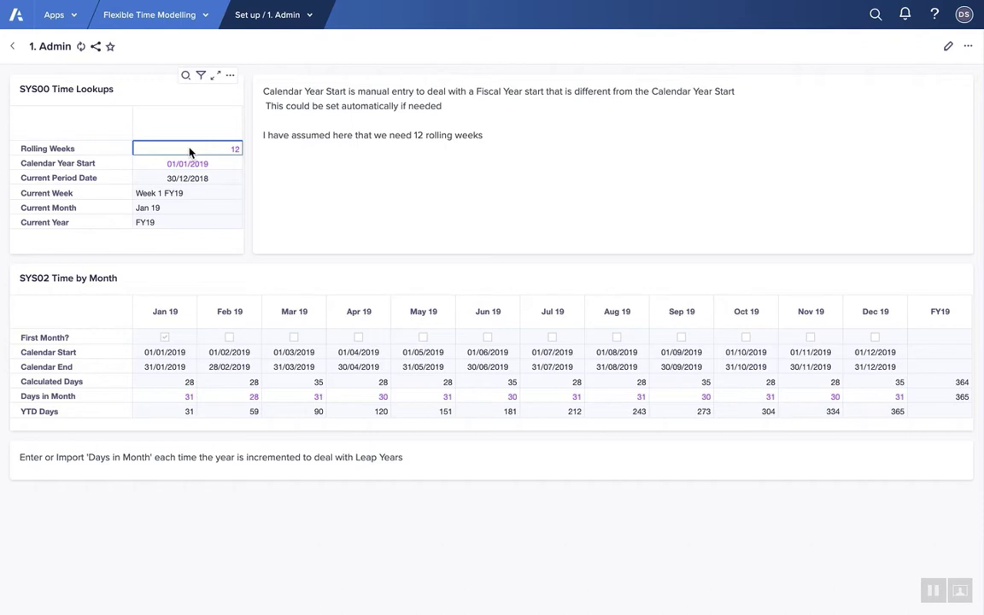
{"action": "left_click", "coordinate": [191, 163]}
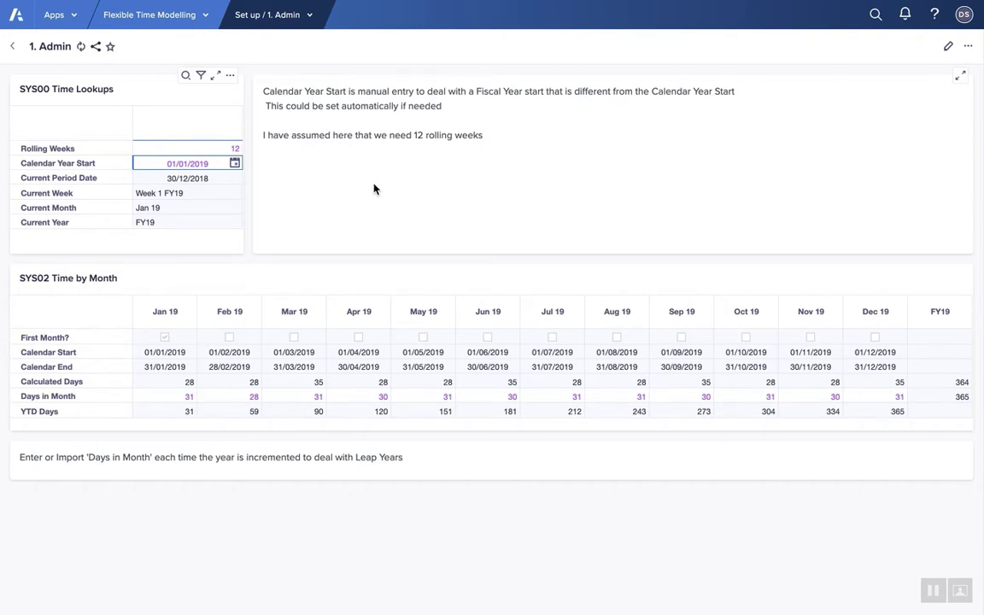
{"action": "left_click", "coordinate": [191, 181]}
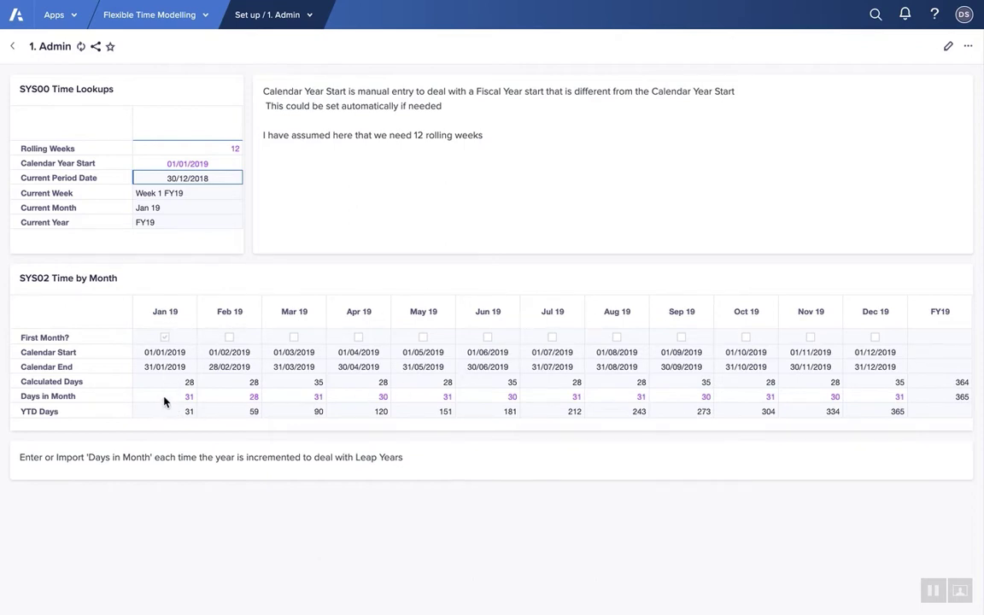
Inspect the Days in Month entries for February to May 19 in SYS02 Time by Month.
{"action": "left_click", "coordinate": [243, 397]}
{"action": "left_click", "coordinate": [289, 402]}
{"action": "left_click", "coordinate": [362, 401]}
{"action": "left_click", "coordinate": [437, 402]}
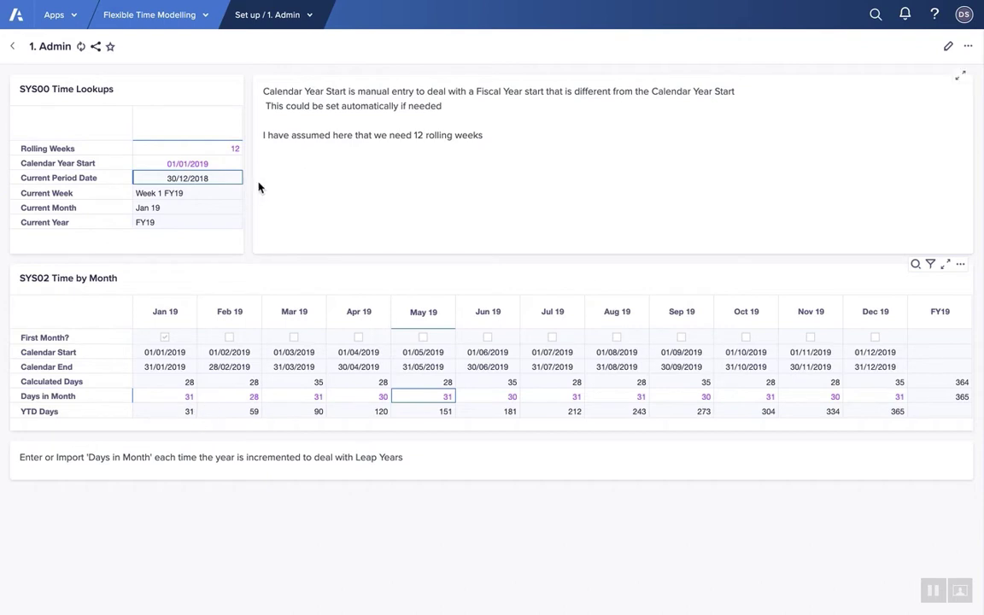
Open the 2. Time Mappings page and examine the Week Number and Fake Weeks Text rows in the native time mapping.
{"action": "left_click", "coordinate": [275, 15]}
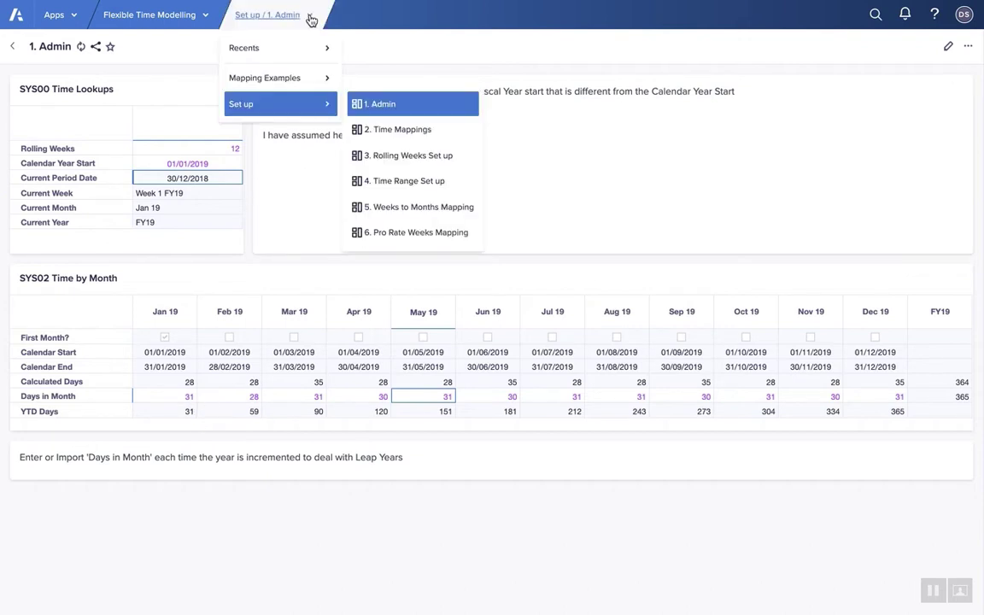
{"action": "left_click", "coordinate": [416, 132]}
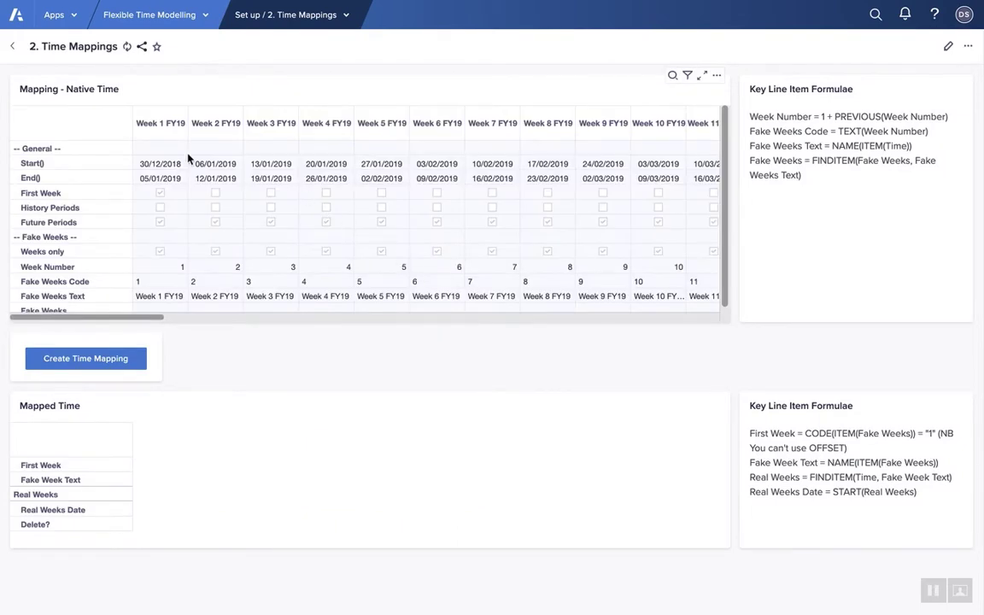
{"action": "left_click_drag", "start_coordinate": [154, 320], "coordinate": [105, 319]}
{"action": "scroll", "coordinate": [309, 253], "scroll_direction": "down", "scroll_amount": 1}
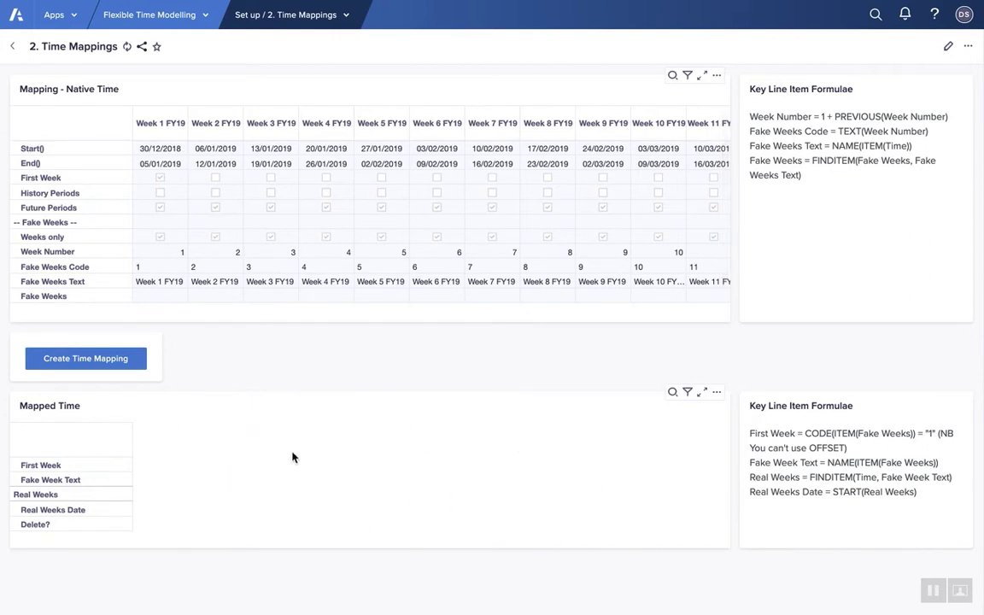
{"action": "left_click", "coordinate": [154, 282]}
{"action": "left_click", "coordinate": [205, 286]}
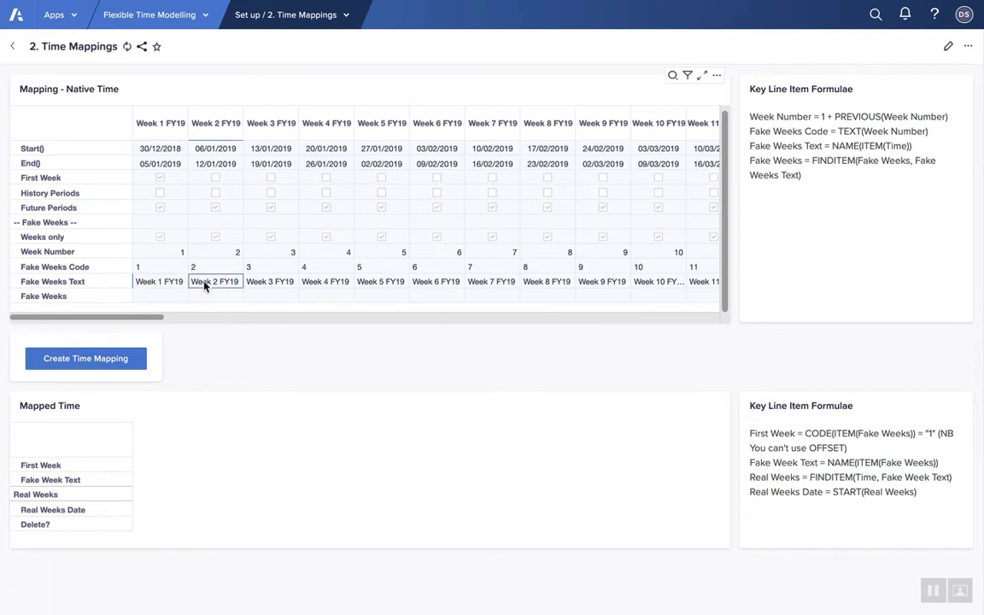
{"action": "left_click", "coordinate": [154, 255]}
{"action": "left_click", "coordinate": [159, 281]}
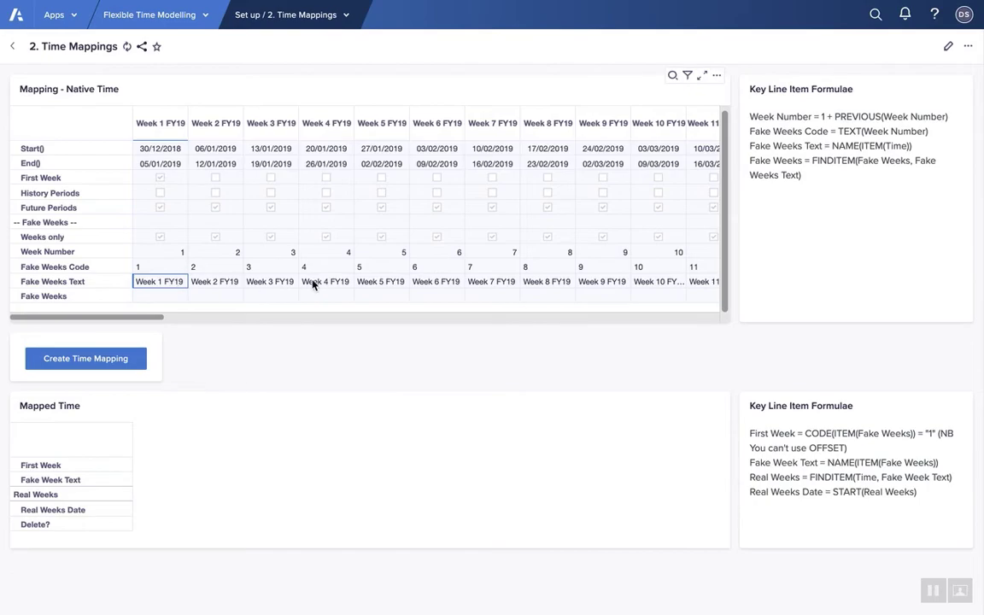
Run the Create Time Mapping process to populate the fake weeks and the Mapped Time grid.
{"action": "left_click", "coordinate": [120, 360]}
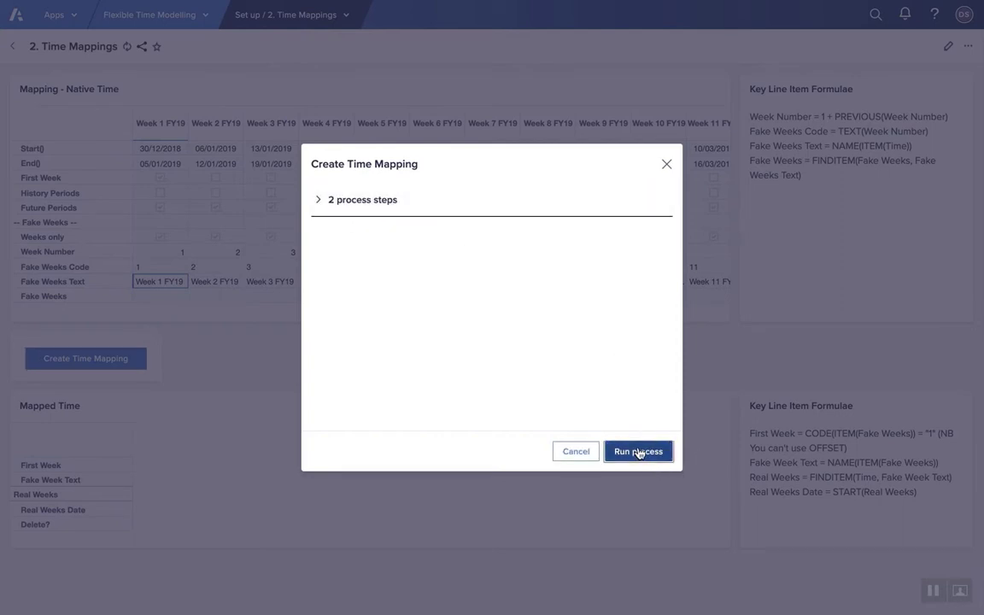
{"action": "left_click", "coordinate": [638, 452]}
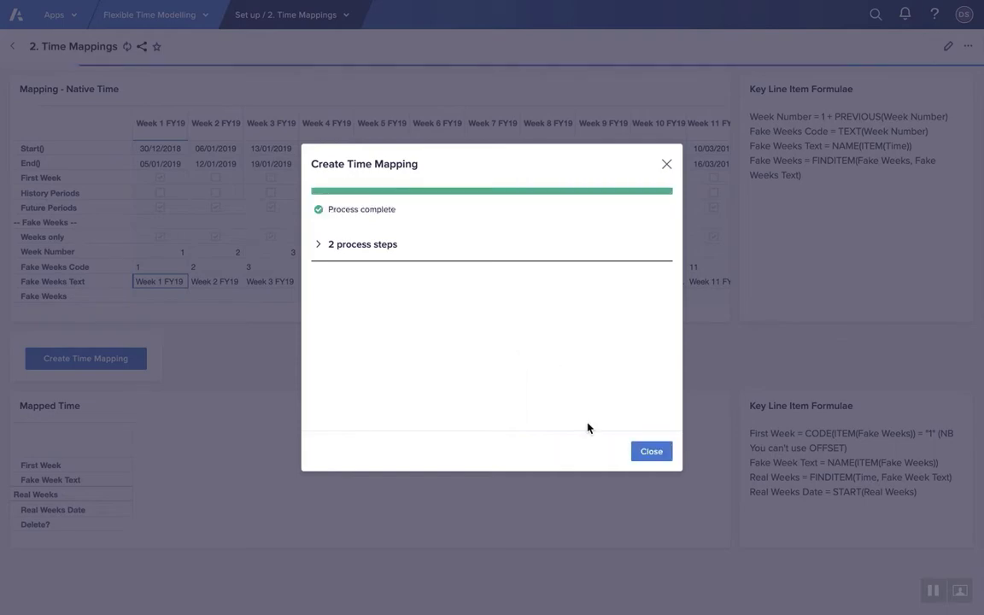
{"action": "left_click", "coordinate": [658, 461]}
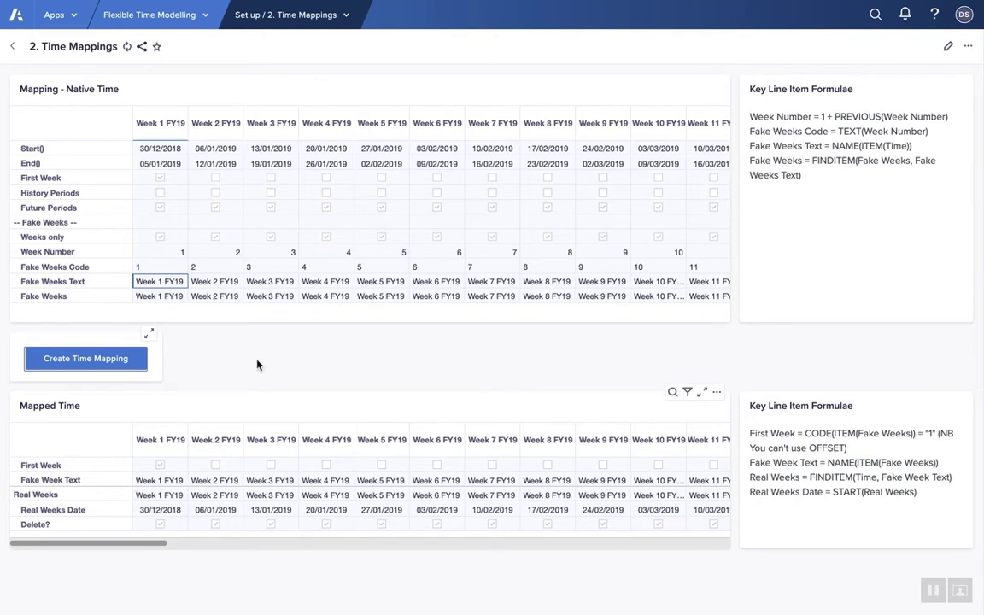
On the 1. Mapping Example page, enter 10, 11, 12 and 13 as Data Real Time for Weeks 1 to 4 FY19.
{"action": "left_click", "coordinate": [337, 15]}
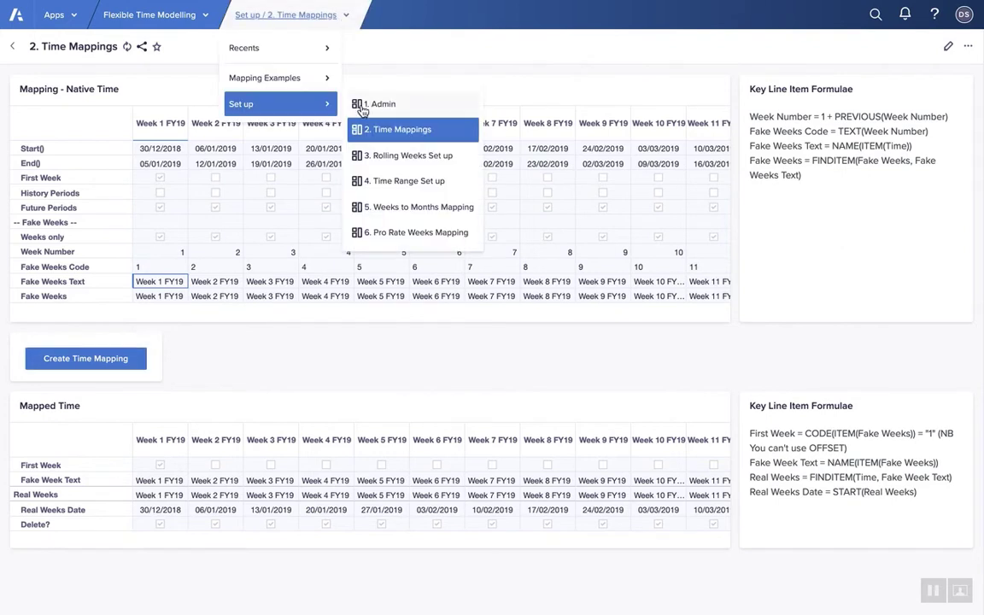
{"action": "mouse_move", "coordinate": [269, 81]}
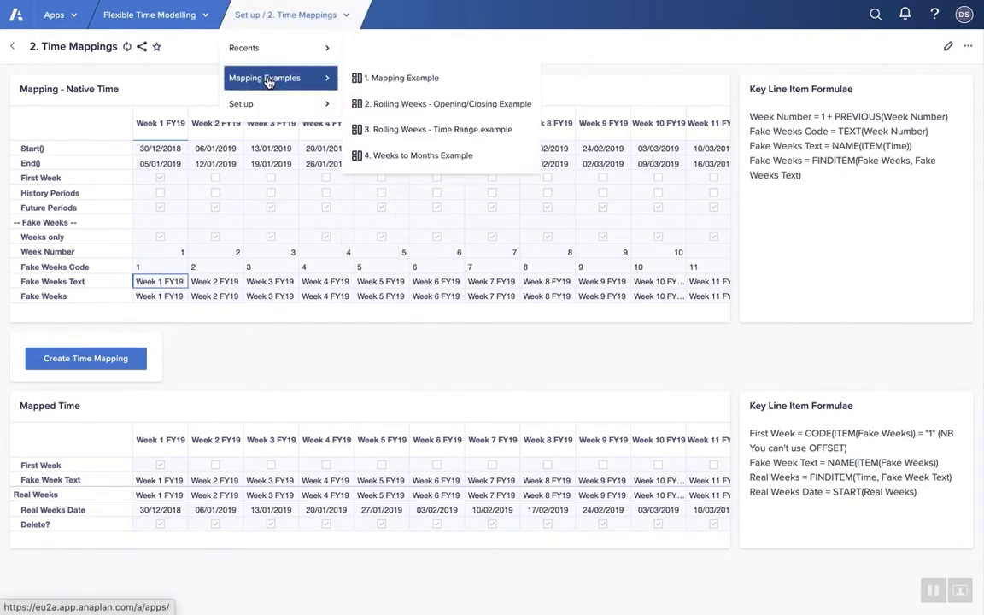
{"action": "left_click", "coordinate": [423, 80]}
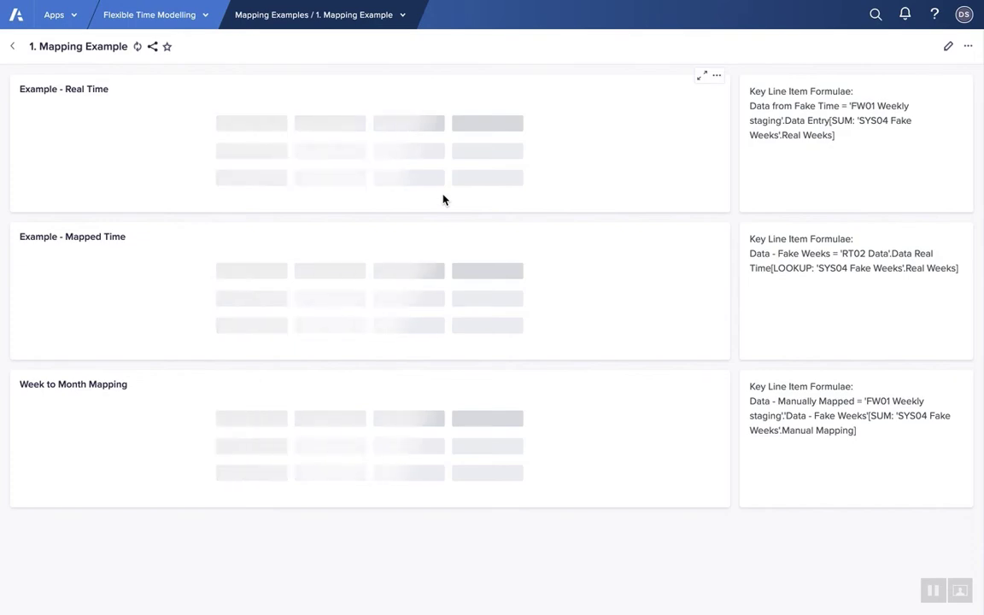
{"action": "left_click", "coordinate": [180, 147]}
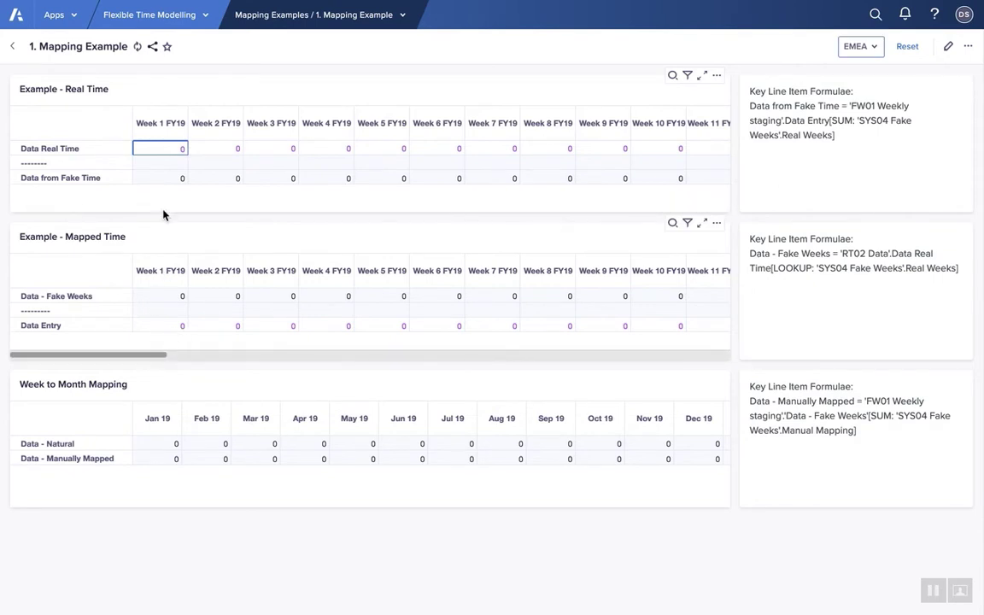
{"action": "type", "text": "10"}
{"action": "key", "text": "Return"}
{"action": "key", "text": "Up"}
{"action": "key", "text": "Right"}
{"action": "type", "text": "11"}
{"action": "key", "text": "Tab"}
{"action": "type", "text": "12"}
{"action": "key", "text": "Tab"}
{"action": "type", "text": "13"}
{"action": "key", "text": "Tab"}
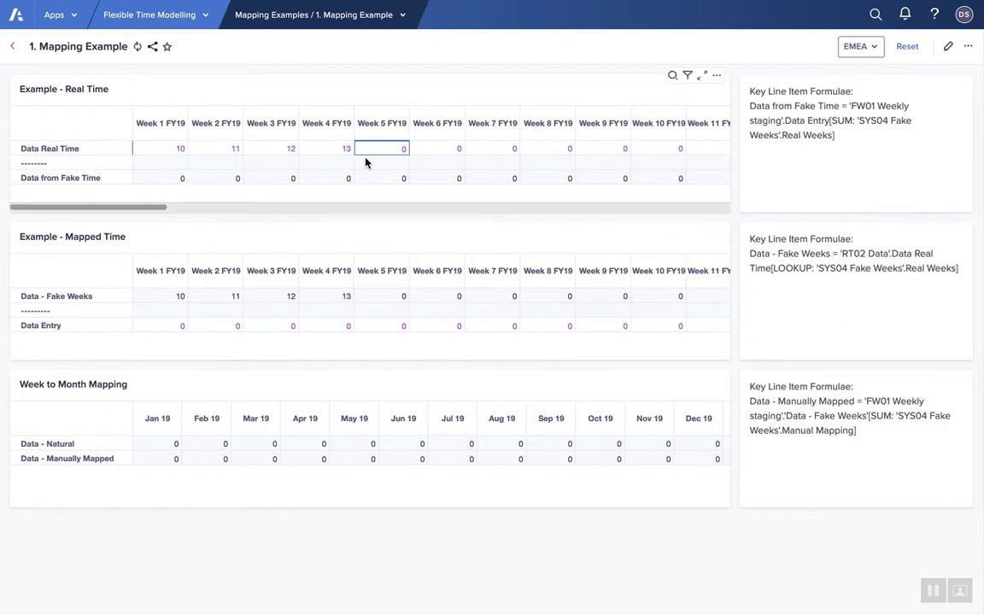
Enter 22, 33 and 44 in the Data Entry row for Weeks 1 to 3 FY19 of the Mapped Time example.
{"action": "left_click", "coordinate": [181, 325]}
{"action": "type", "text": "22"}
{"action": "key", "text": "Tab"}
{"action": "type", "text": "33"}
{"action": "key", "text": "Tab"}
{"action": "type", "text": "44"}
{"action": "key", "text": "Tab"}
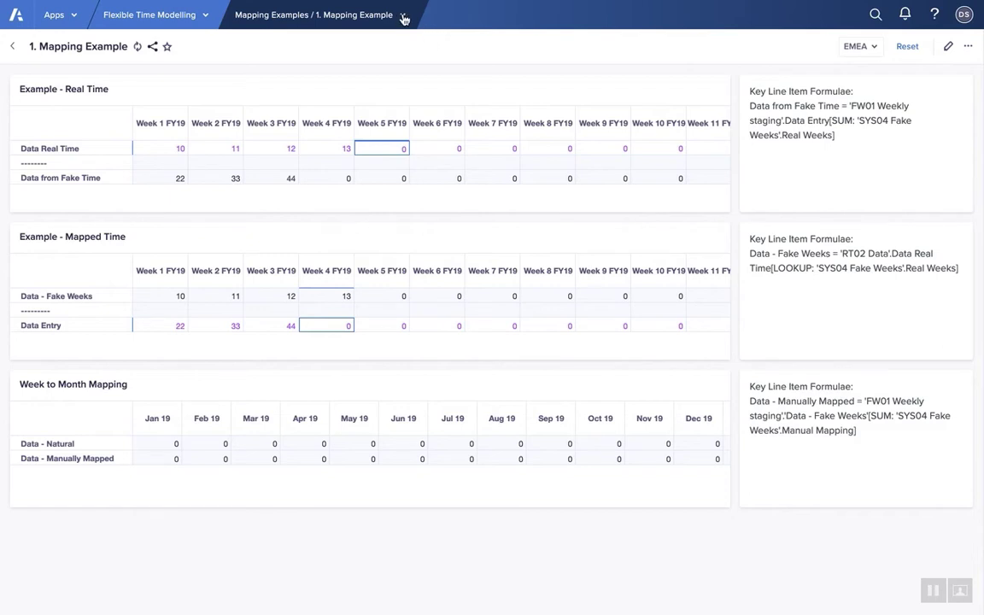
Open the 3. Rolling Weeks Set up page and examine the Rolling Weeks Code and Text rows through Week 12 FY19.
{"action": "left_click", "coordinate": [404, 19]}
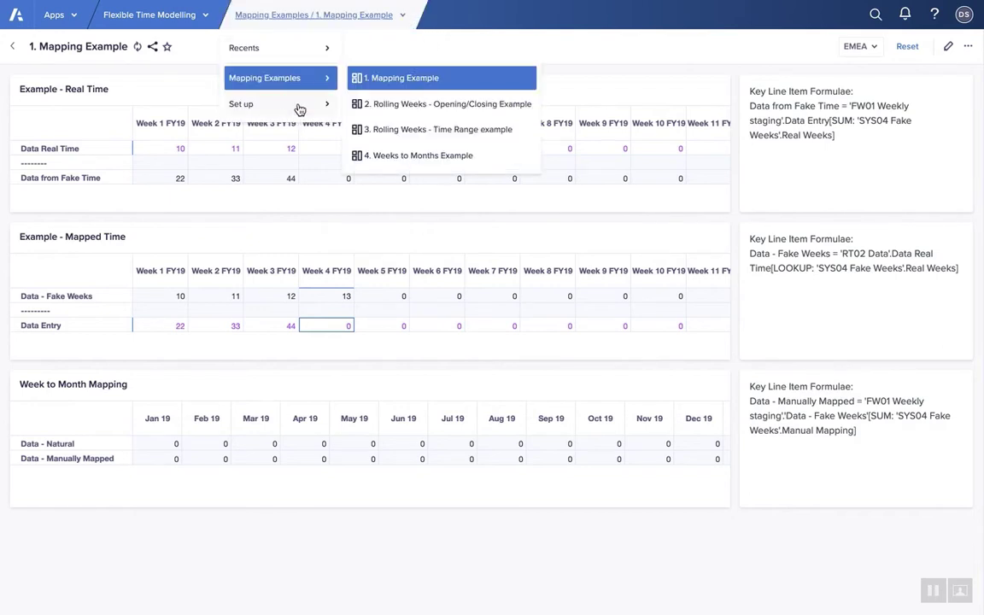
{"action": "mouse_move", "coordinate": [299, 107]}
{"action": "left_click", "coordinate": [402, 157]}
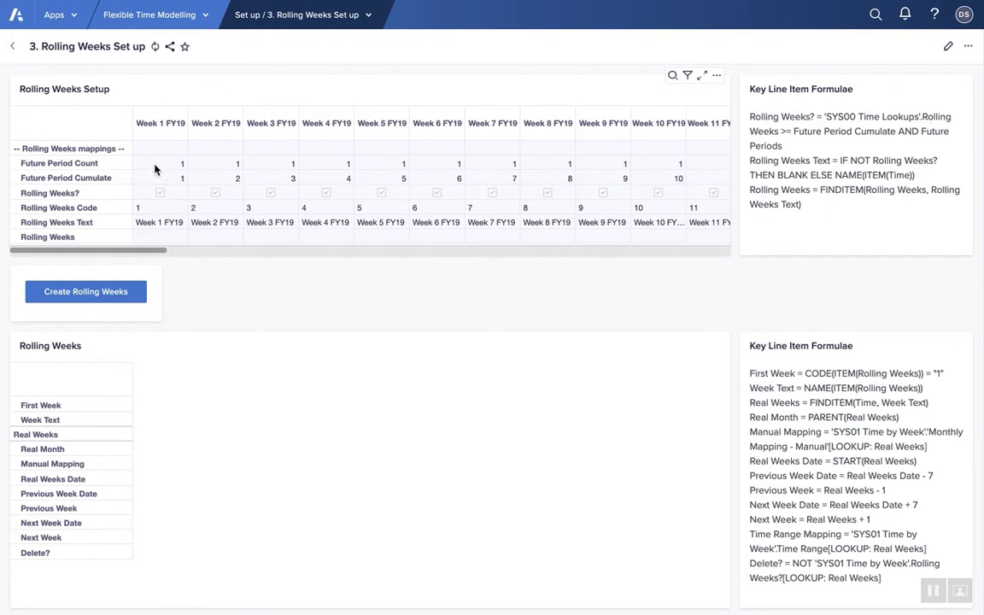
{"action": "left_click", "coordinate": [163, 224]}
{"action": "left_click", "coordinate": [171, 209]}
{"action": "left_click_drag", "start_coordinate": [136, 253], "coordinate": [171, 254]}
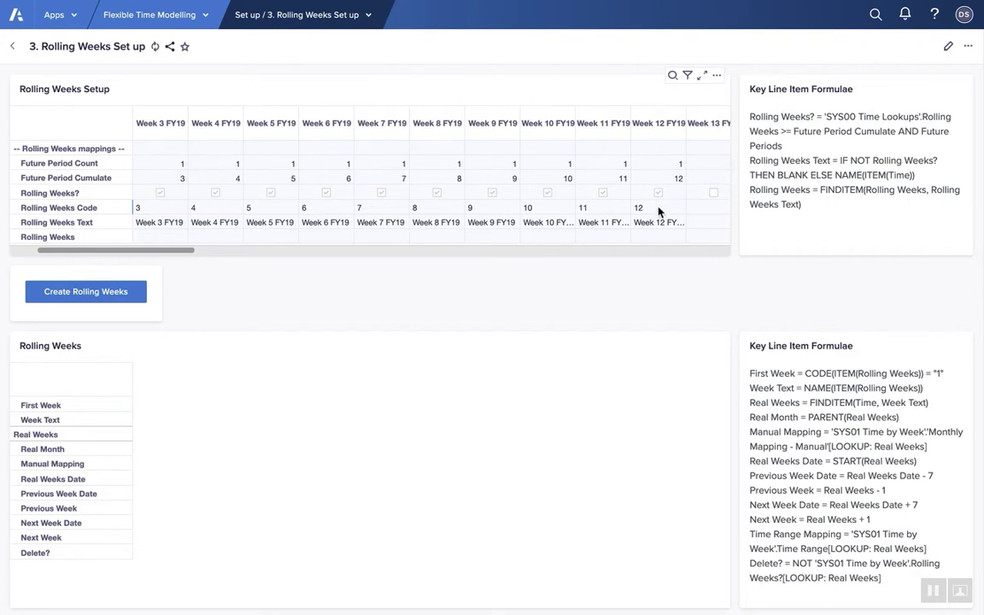
Run the Create Rolling Weeks process and check the Real Weeks and Manual Mapping rows in the Rolling Weeks grid.
{"action": "left_click", "coordinate": [74, 289]}
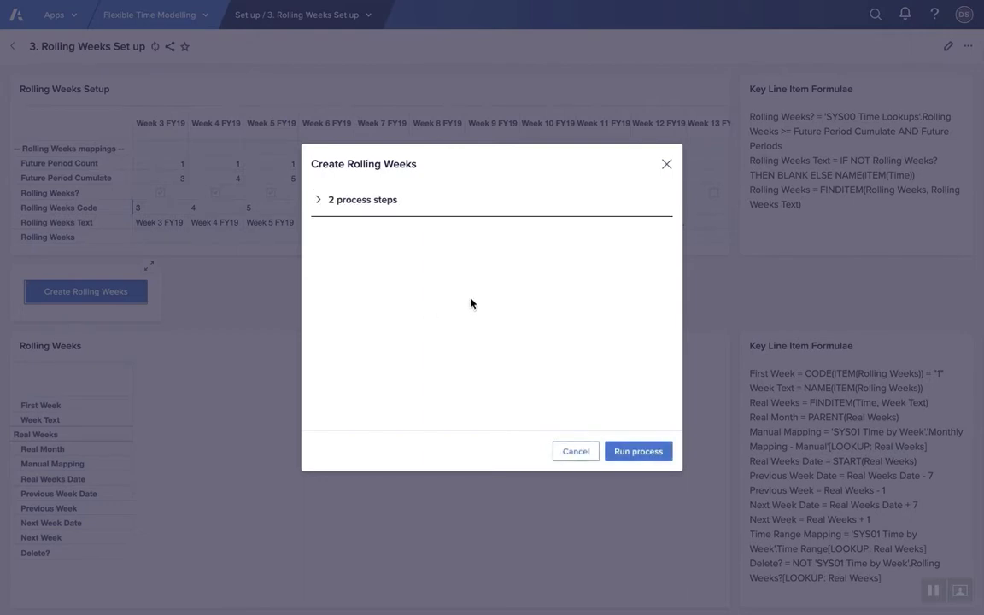
{"action": "left_click", "coordinate": [642, 453]}
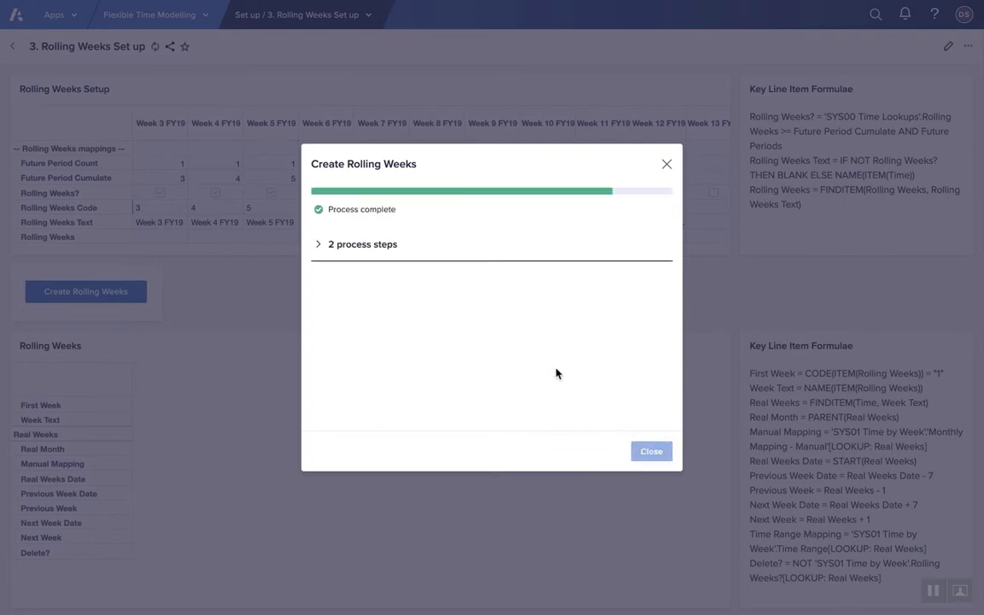
{"action": "left_click", "coordinate": [649, 451]}
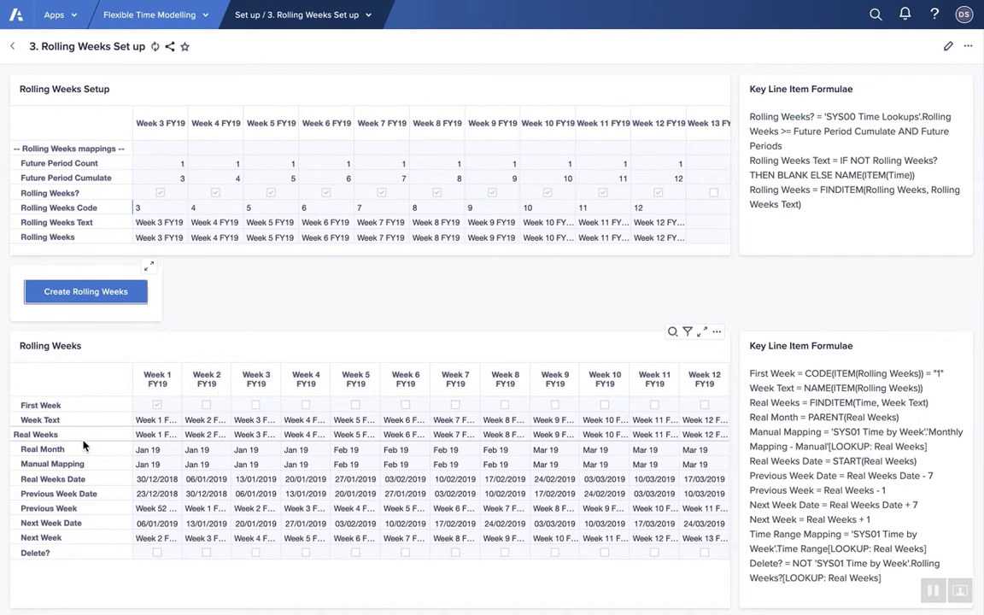
{"action": "left_click", "coordinate": [60, 435]}
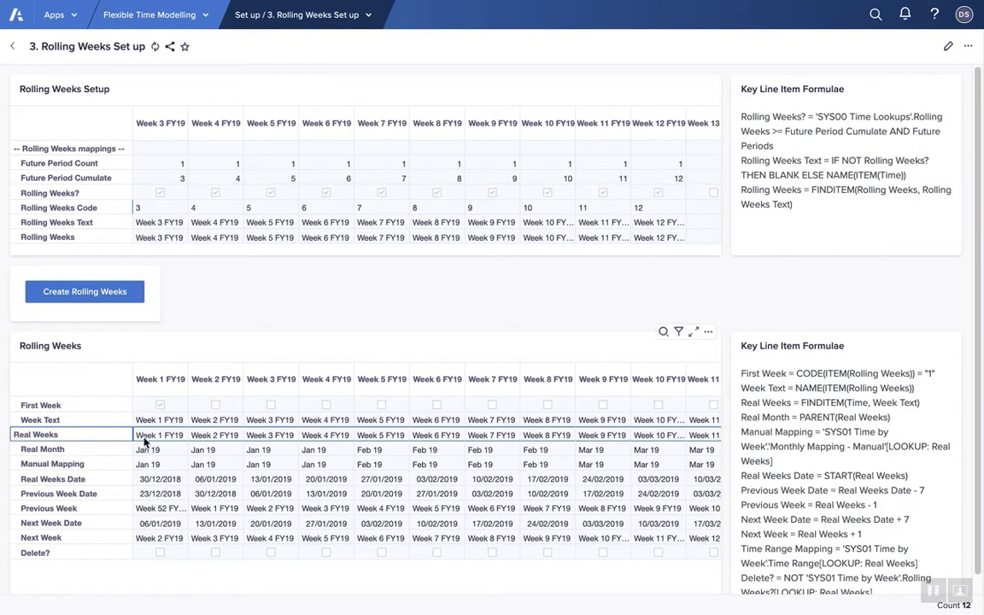
{"action": "left_click", "coordinate": [335, 462]}
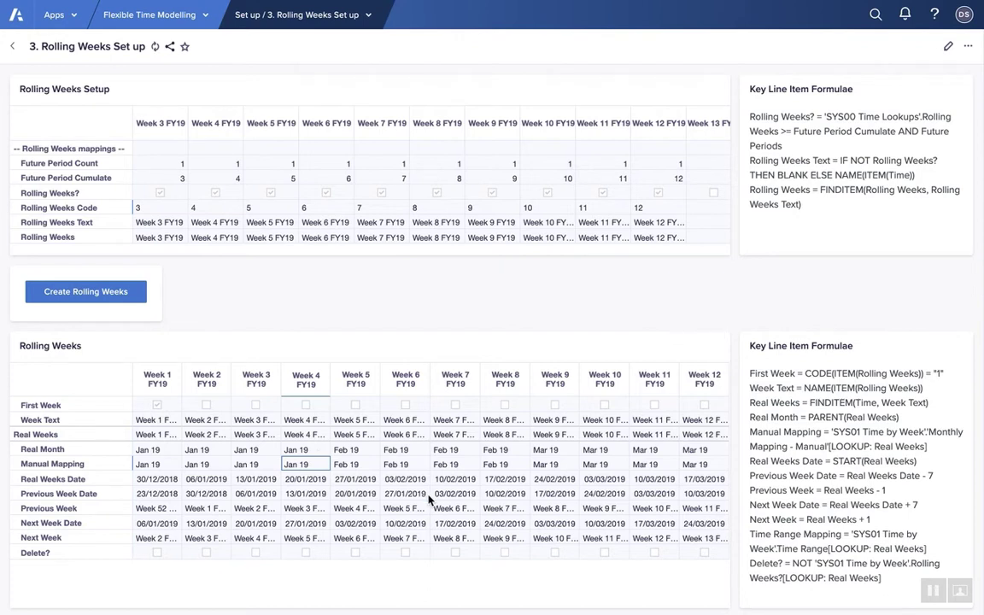
Open the 2. Rolling Weeks - Opening/Closing Example page and review the AMER opening balance and the Staging Module.
{"action": "left_click", "coordinate": [369, 19]}
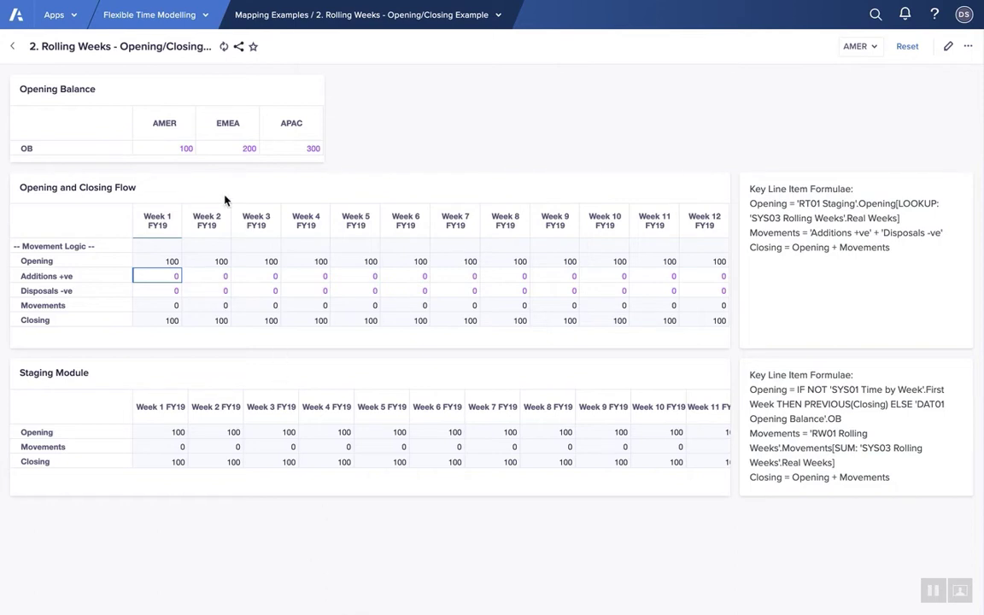
{"action": "left_click", "coordinate": [171, 155]}
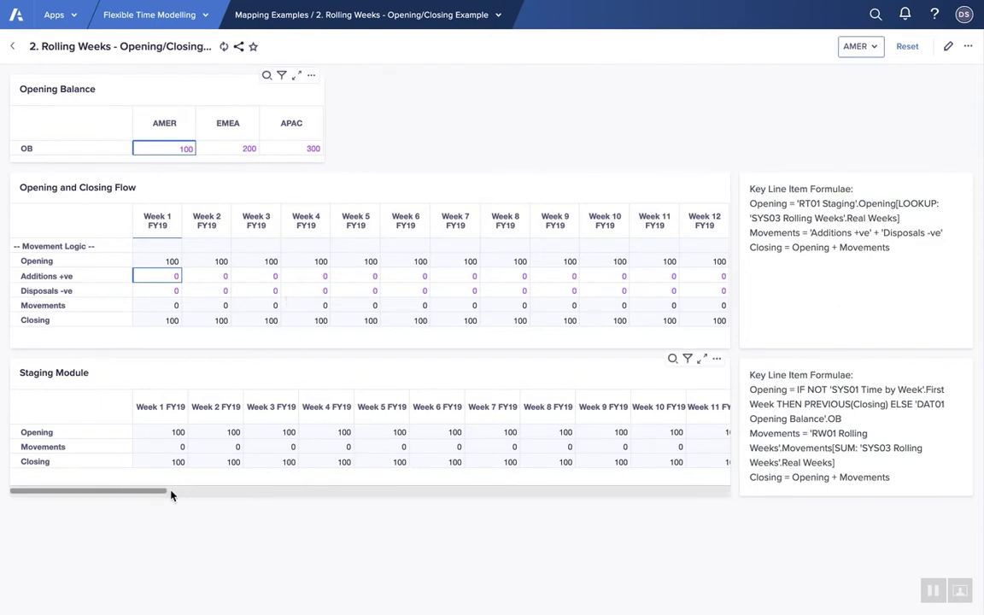
{"action": "left_click_drag", "start_coordinate": [163, 494], "coordinate": [136, 499]}
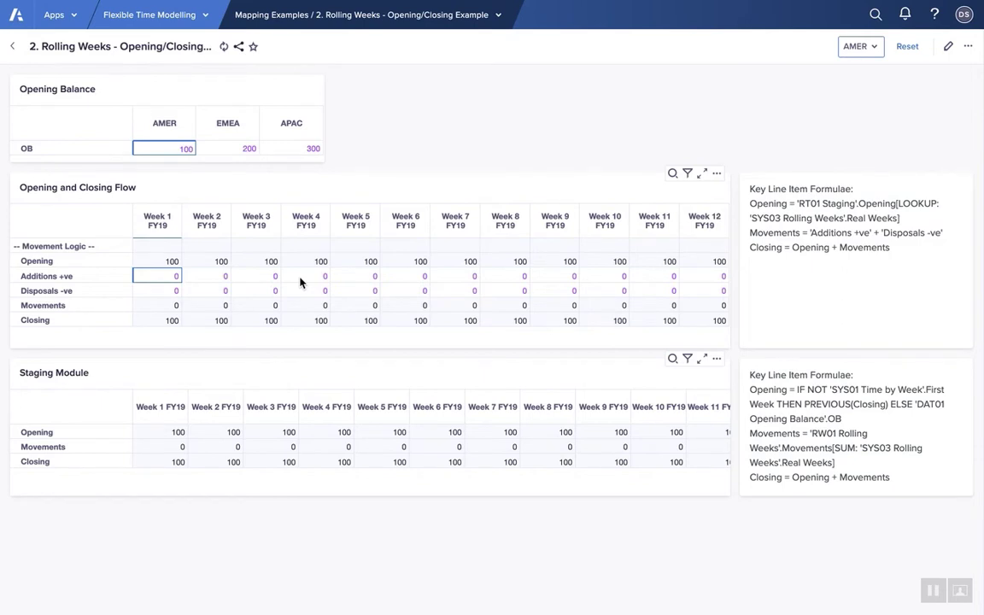
For Week 1 FY19 in the Opening and Closing Flow, enter 1000 as Additions +ve and -400 as Disposals -ve.
{"action": "type", "text": "1000"}
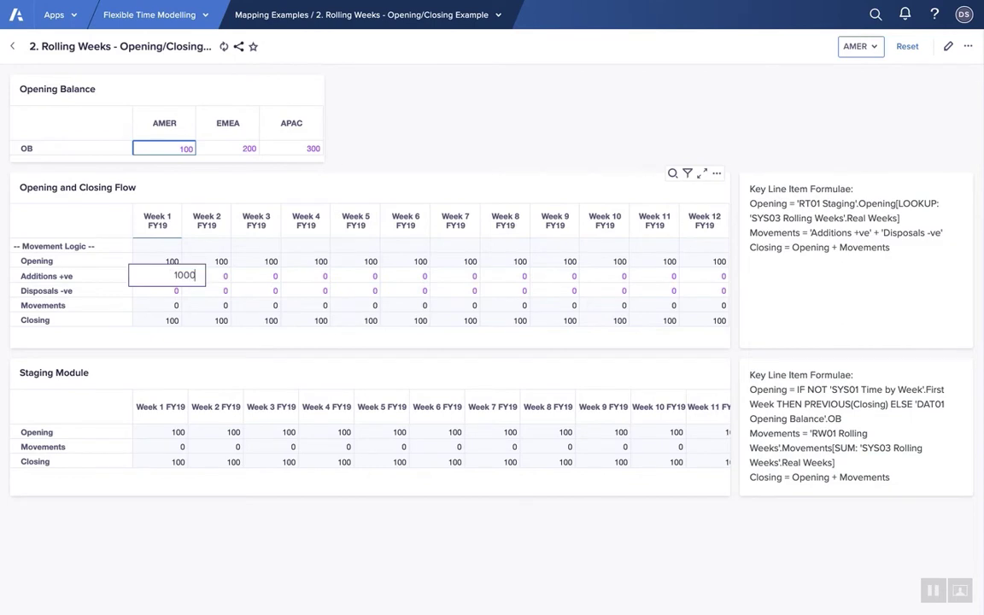
{"action": "key", "text": "Return"}
{"action": "type", "text": "-400"}
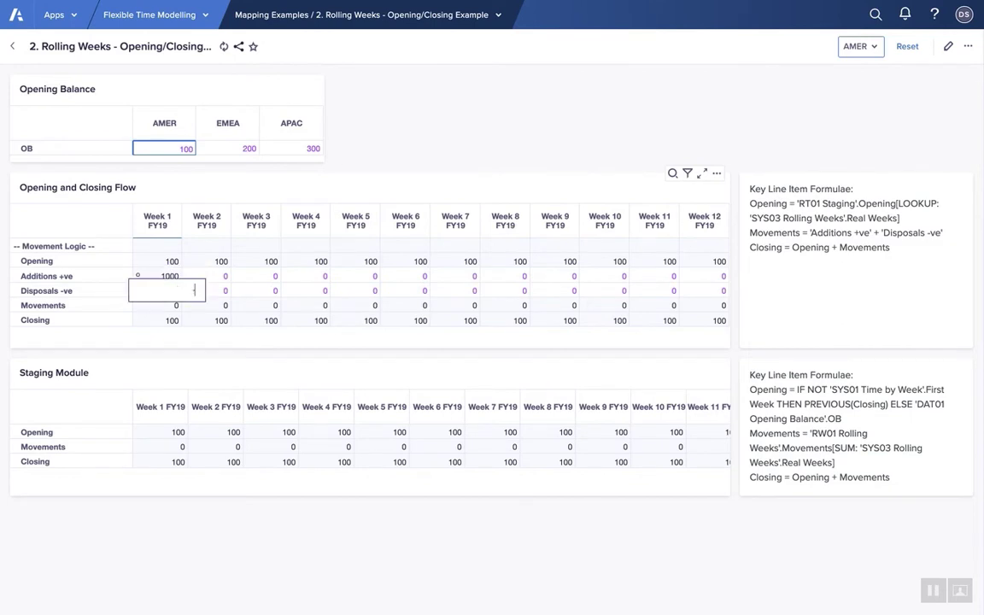
{"action": "key", "text": "Return"}
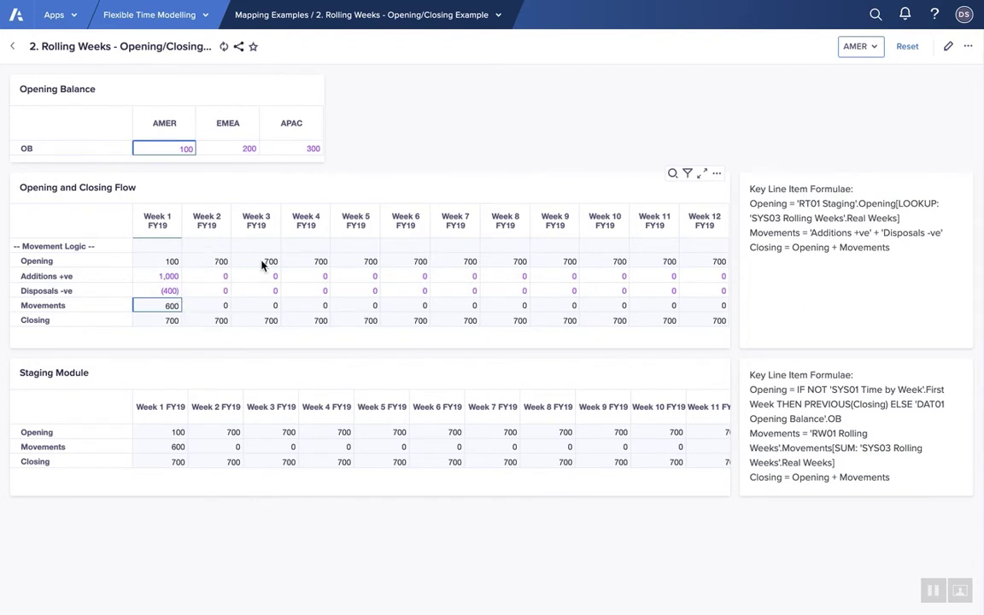
Enter 400 as Additions +ve for Week 2 FY19 in the Opening and Closing Flow and check the Staging Module.
{"action": "left_click", "coordinate": [209, 276]}
{"action": "type", "text": "400"}
{"action": "key", "text": "Return"}
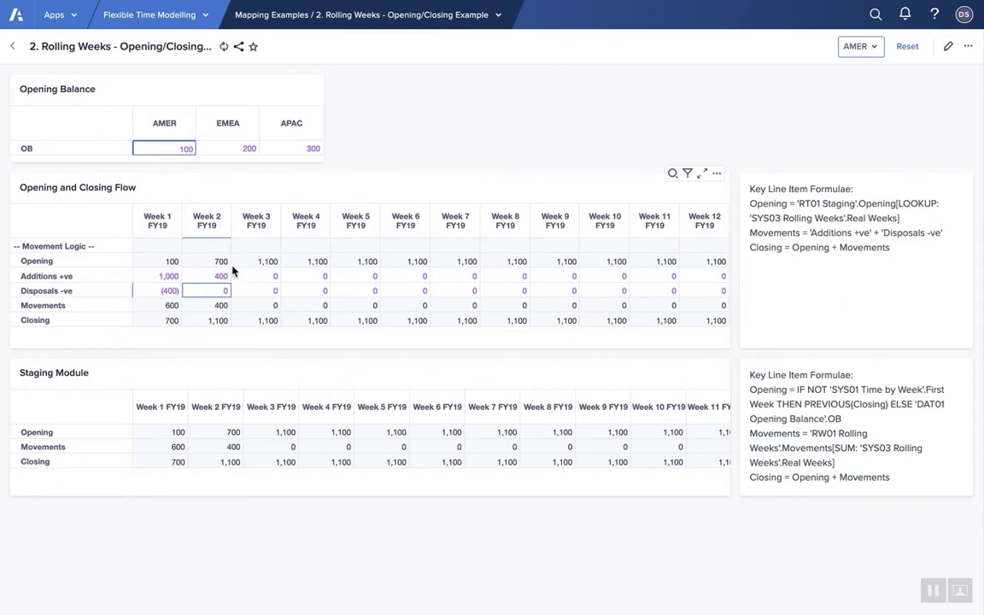
{"action": "left_click", "coordinate": [382, 446]}
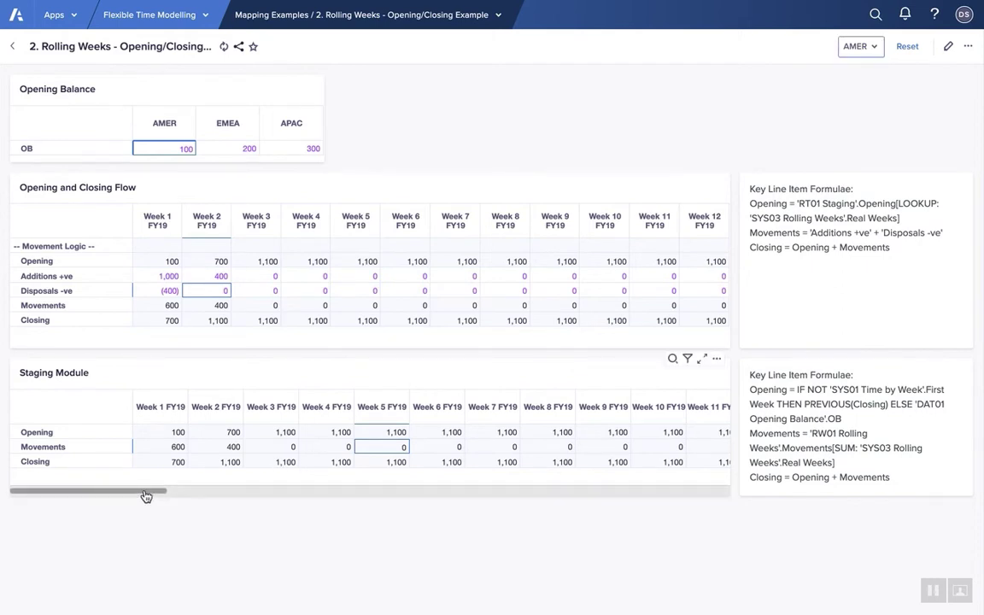
{"action": "mouse_move", "coordinate": [147, 494]}
{"action": "left_mouse_down"}
{"action": "mouse_move", "coordinate": [459, 488]}
{"action": "mouse_move", "coordinate": [136, 495]}
{"action": "left_mouse_up"}
{"action": "left_click_drag", "start_coordinate": [150, 492], "coordinate": [128, 499]}
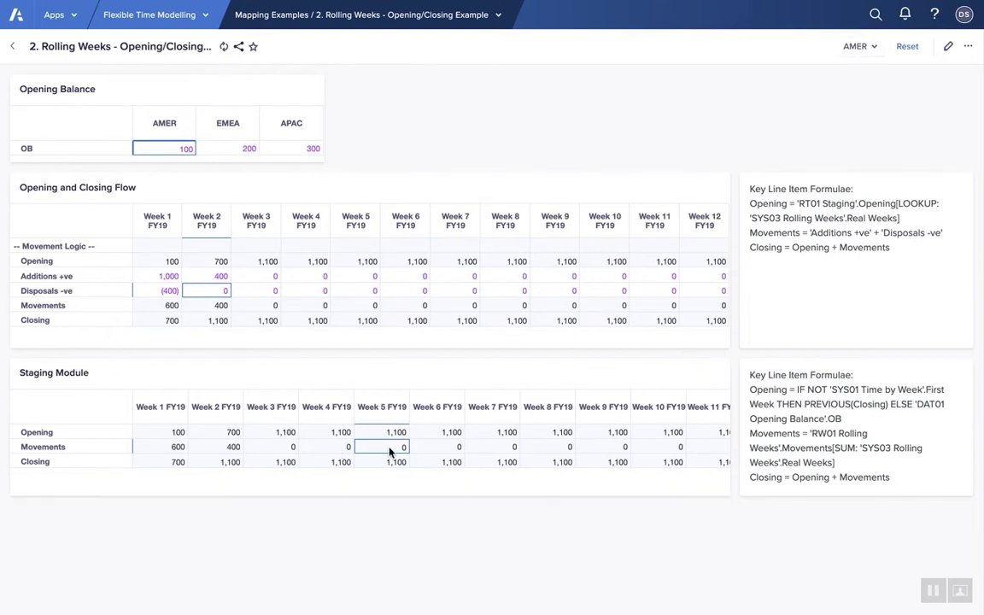
Switch to the Flexible Time Mapping model settings and inspect the start period and number of periods of the Rolling 12 Weeks time range.
{"action": "mouse_move", "coordinate": [458, 5]}
{"action": "left_click", "coordinate": [377, 8]}
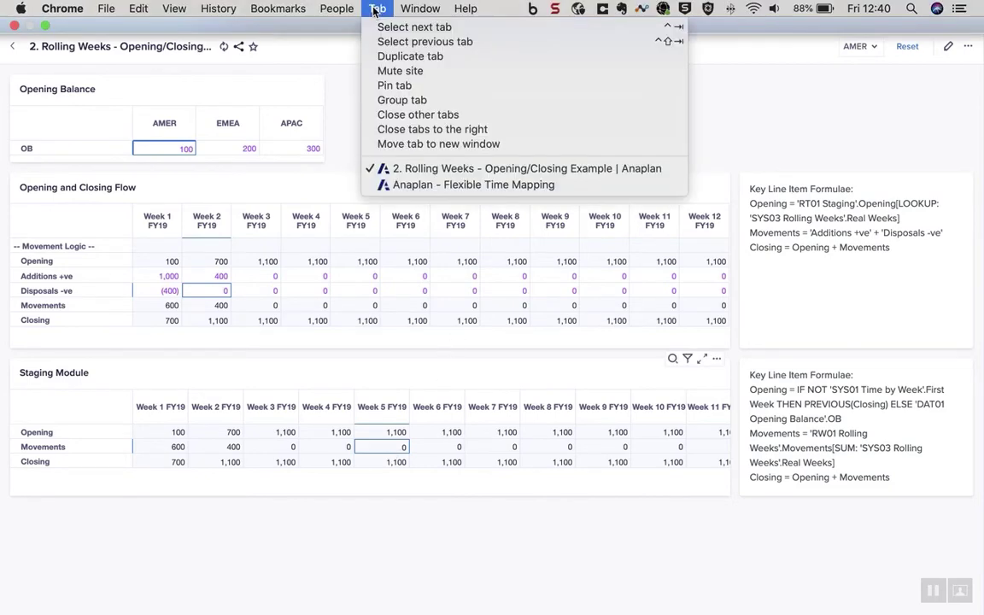
{"action": "left_click", "coordinate": [423, 184]}
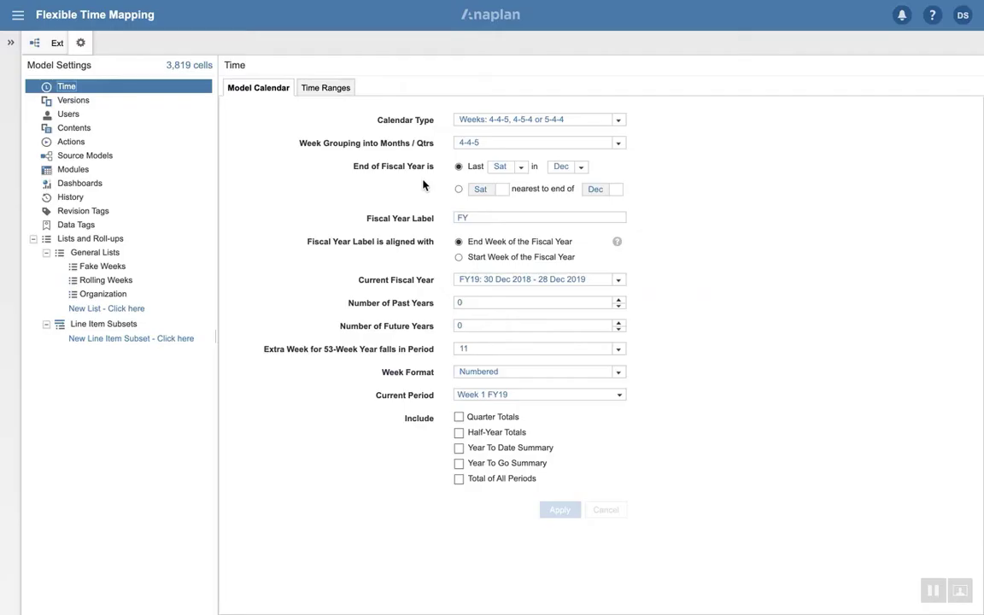
{"action": "left_click", "coordinate": [326, 88]}
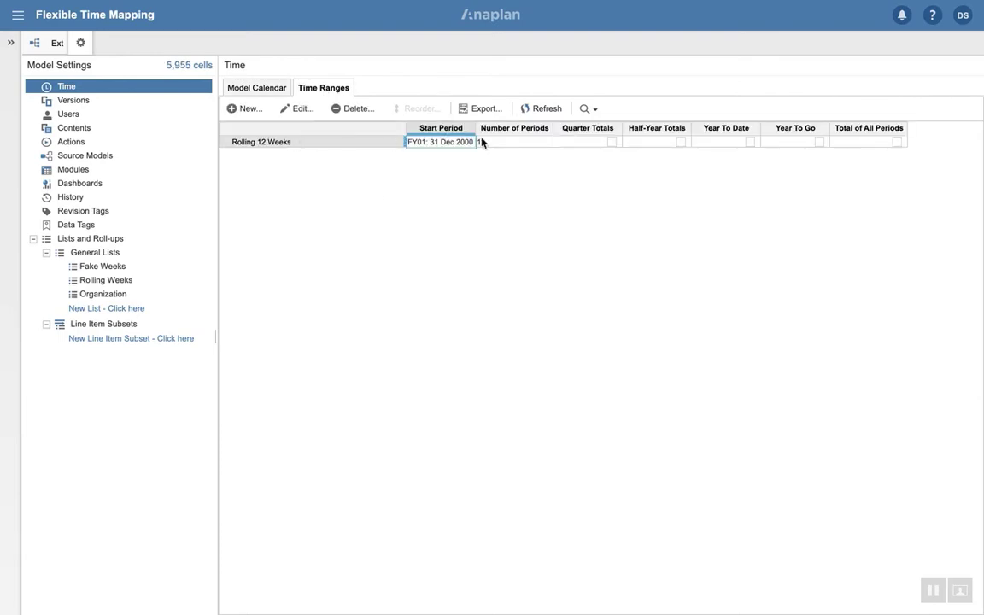
{"action": "left_click", "coordinate": [512, 142]}
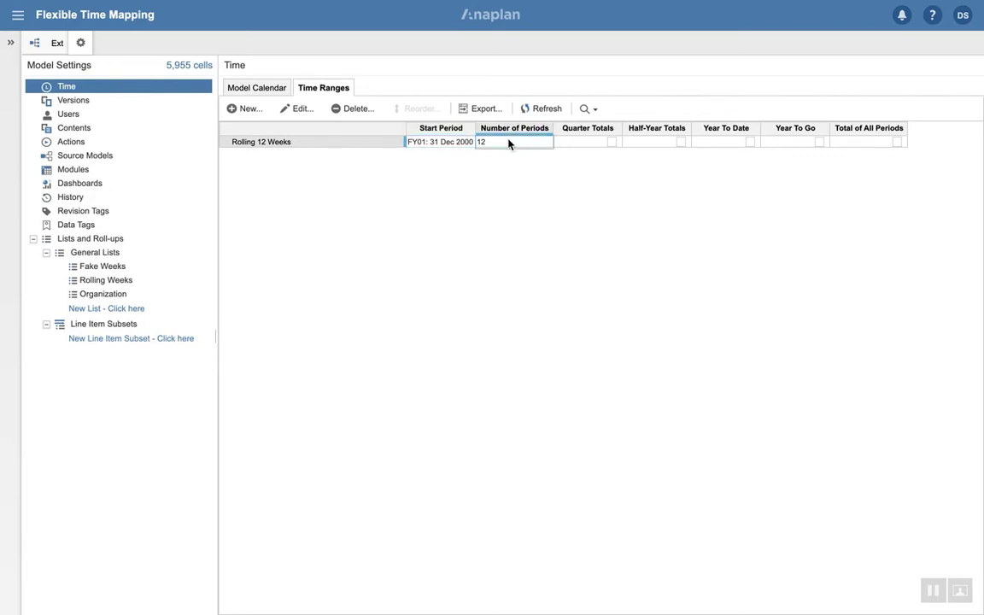
{"action": "left_click", "coordinate": [448, 142]}
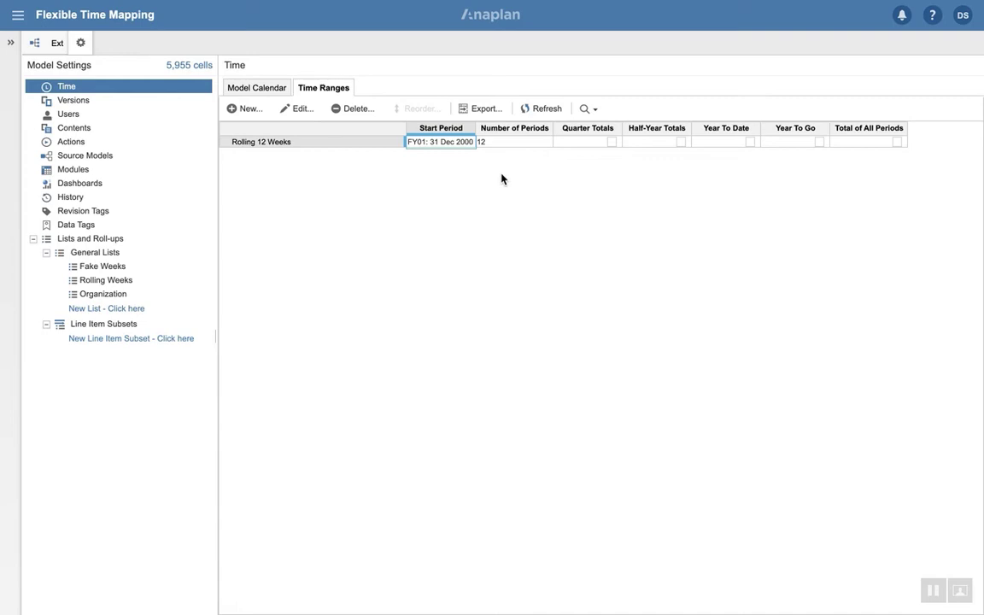
Return to the app pages, open 4. Time Range Set up and examine the Time Range Text and Time Range Mapping rows.
{"action": "mouse_move", "coordinate": [459, 5]}
{"action": "left_click", "coordinate": [377, 8]}
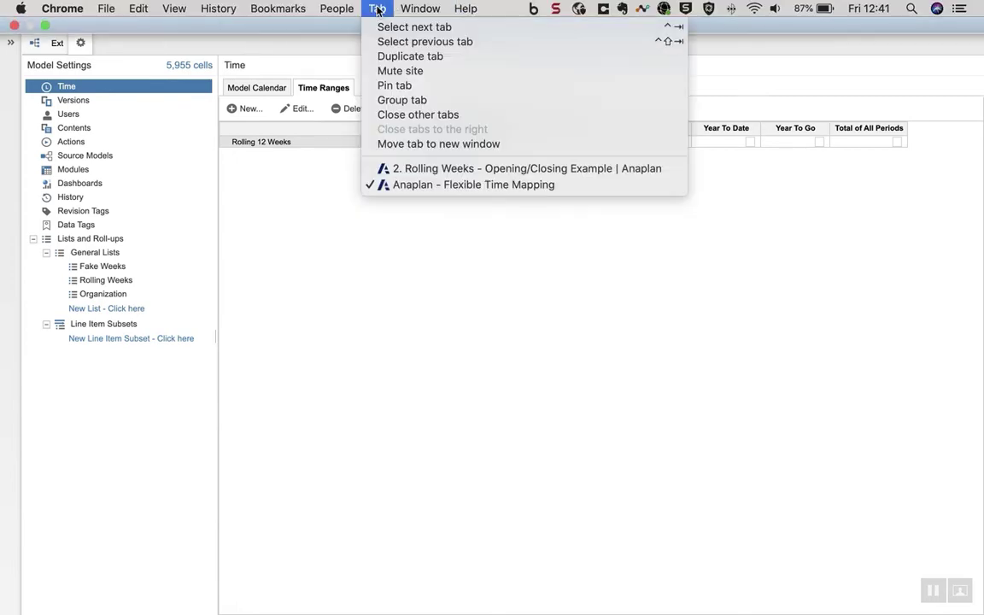
{"action": "left_click", "coordinate": [391, 169]}
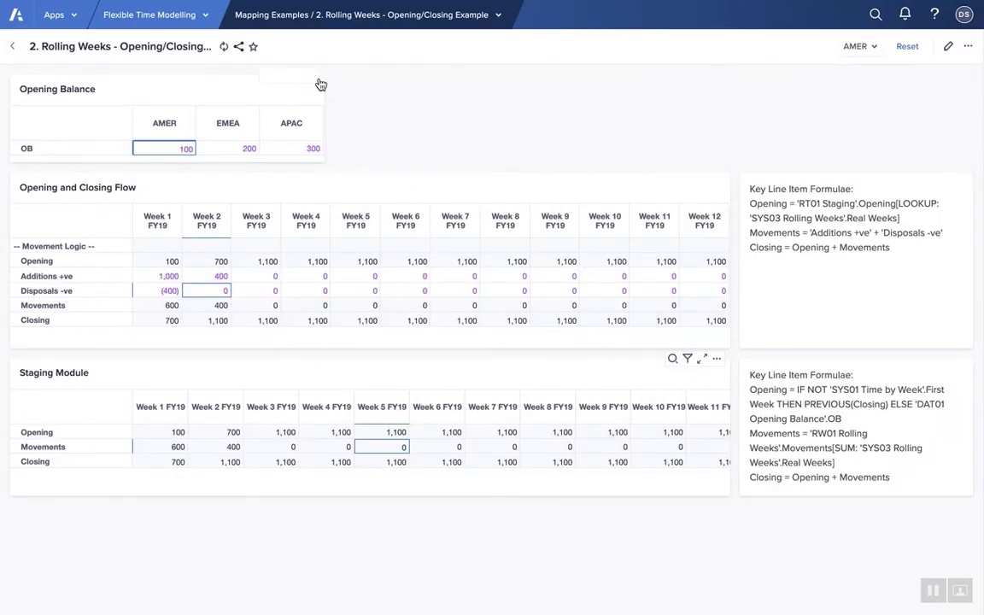
{"action": "left_click", "coordinate": [369, 17]}
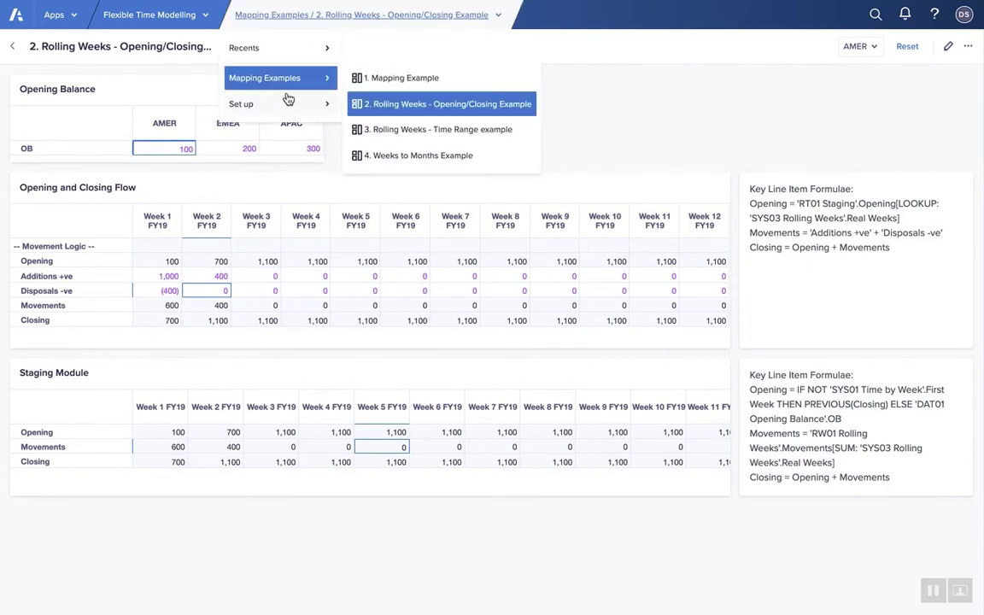
{"action": "mouse_move", "coordinate": [274, 108]}
{"action": "left_click", "coordinate": [427, 183]}
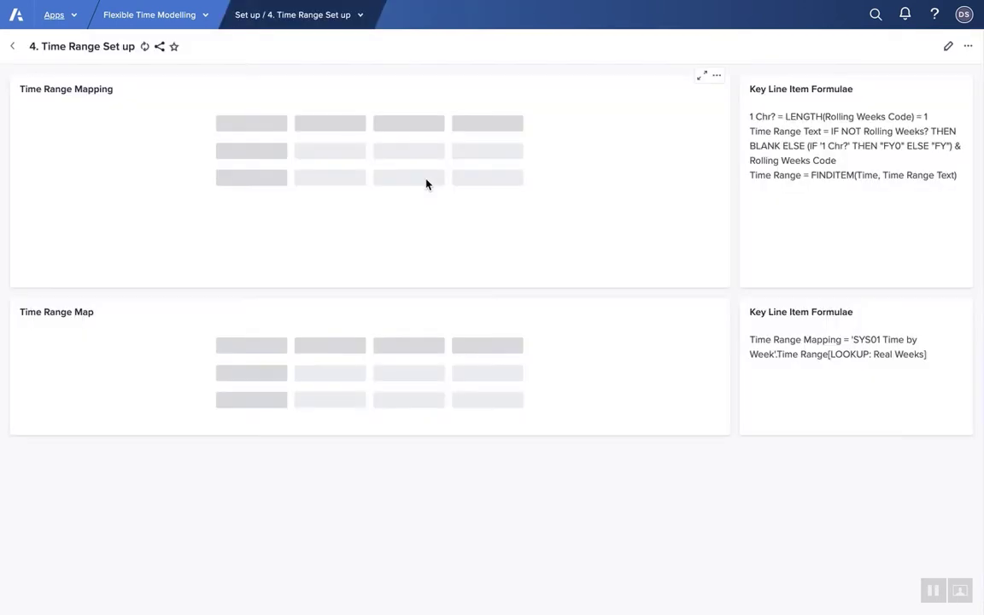
{"action": "left_click", "coordinate": [162, 177]}
{"action": "left_click", "coordinate": [168, 256]}
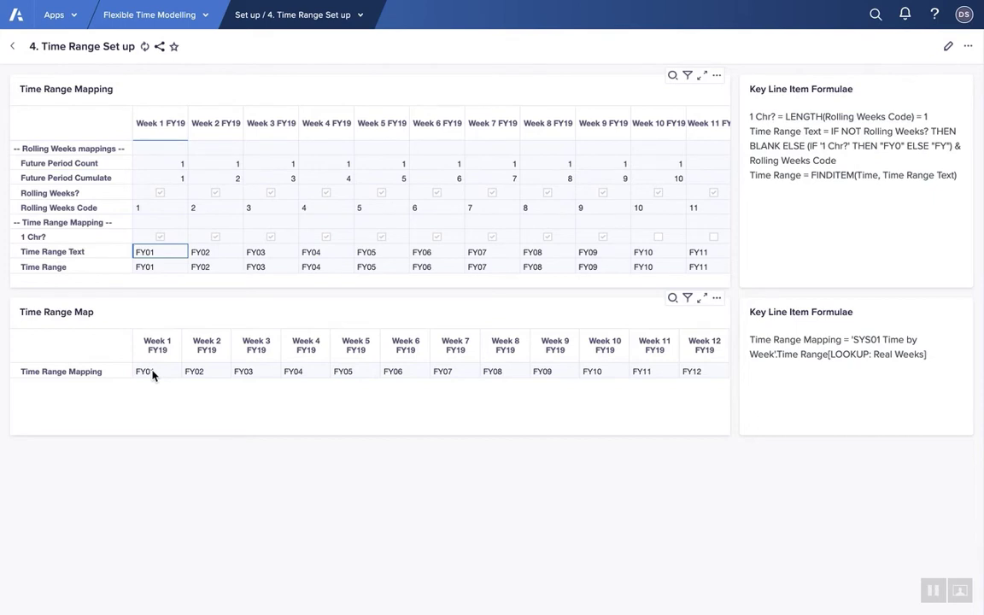
Open the 3. Rolling Weeks - Time Range example page and check the Movements in the Time Range Example grid.
{"action": "left_click", "coordinate": [361, 15]}
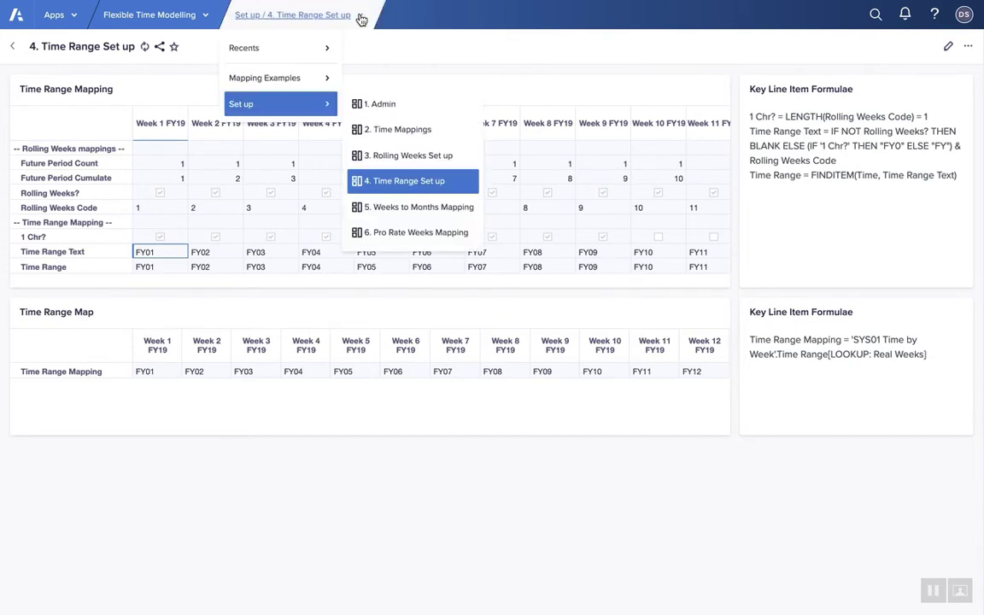
{"action": "mouse_move", "coordinate": [283, 78]}
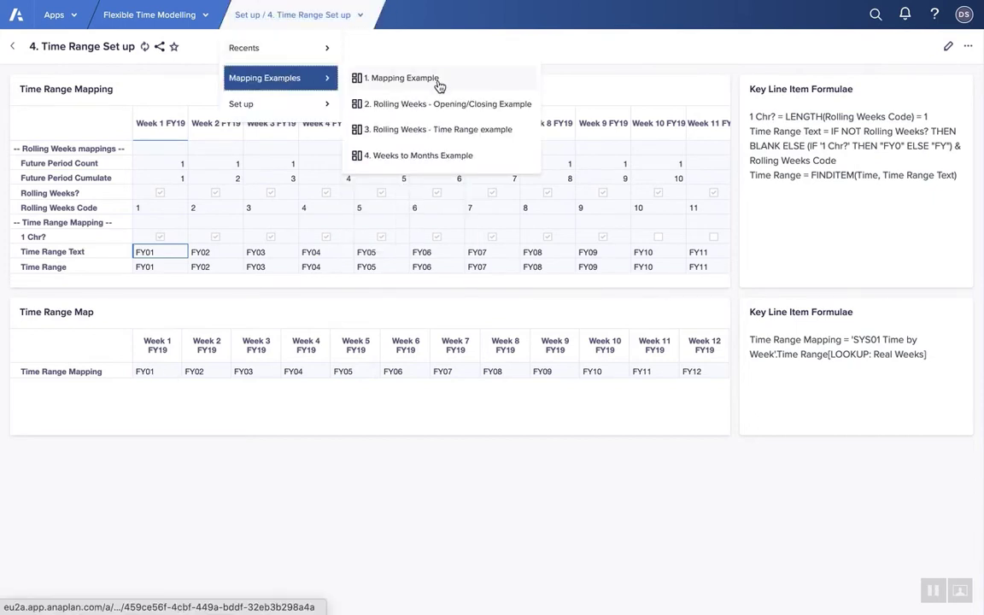
{"action": "left_click", "coordinate": [462, 131]}
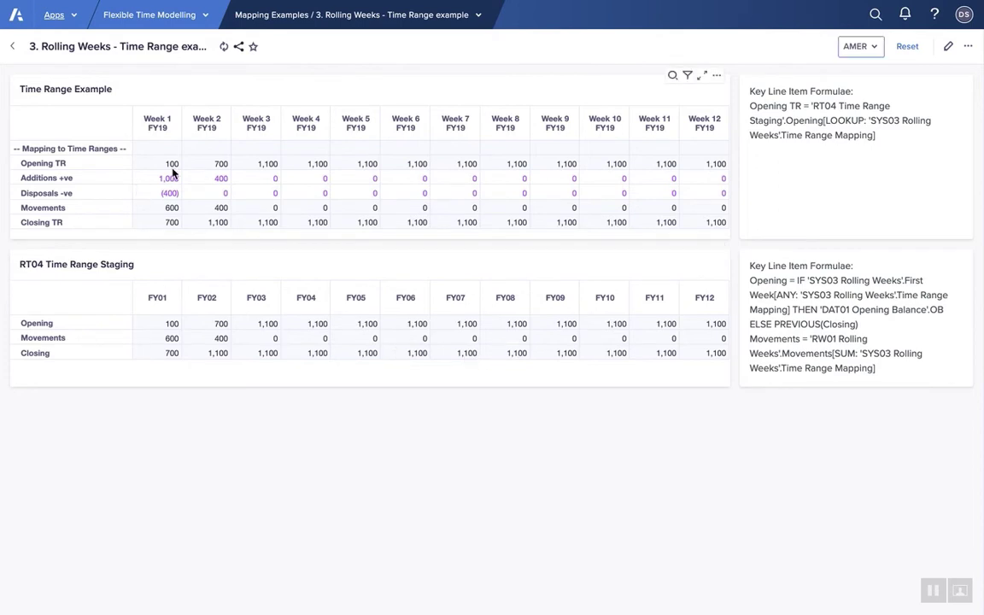
{"action": "left_click", "coordinate": [211, 205]}
In the Time Range Example, enter 1000 as Additions +ve for Week 3 FY19 and -400 as Disposals -ve for Week 4 FY19.
{"action": "left_click", "coordinate": [263, 177]}
{"action": "type", "text": "1000"}
{"action": "key", "text": "Return"}
{"action": "left_click", "coordinate": [309, 193]}
{"action": "left_click", "coordinate": [309, 192]}
{"action": "type", "text": "-400"}
{"action": "key", "text": "Return"}
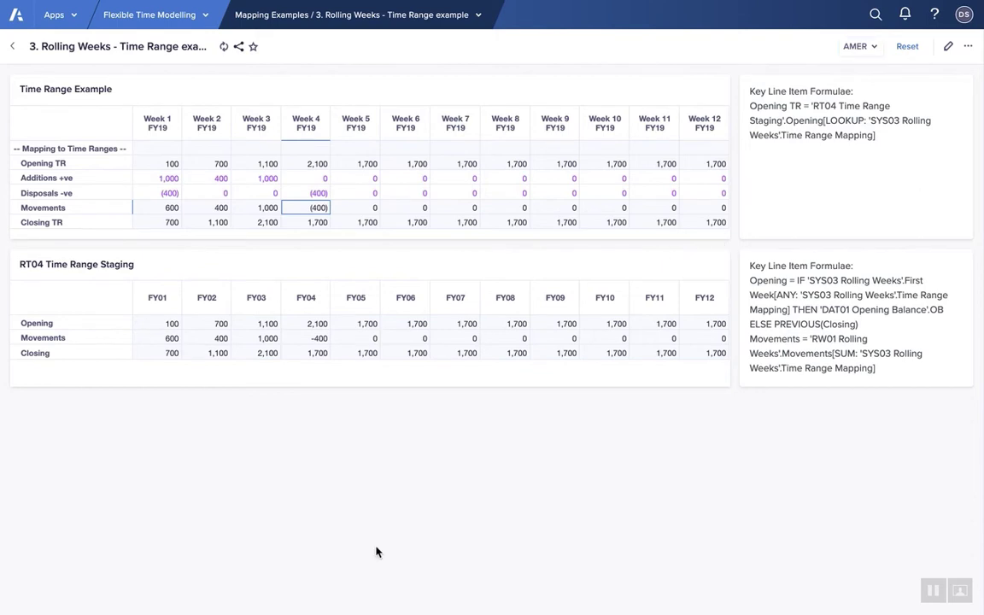
Open the 5. Weeks to Months Mapping page and examine the week start and end dates against the month mappings.
{"action": "left_click", "coordinate": [478, 16]}
{"action": "mouse_move", "coordinate": [246, 103]}
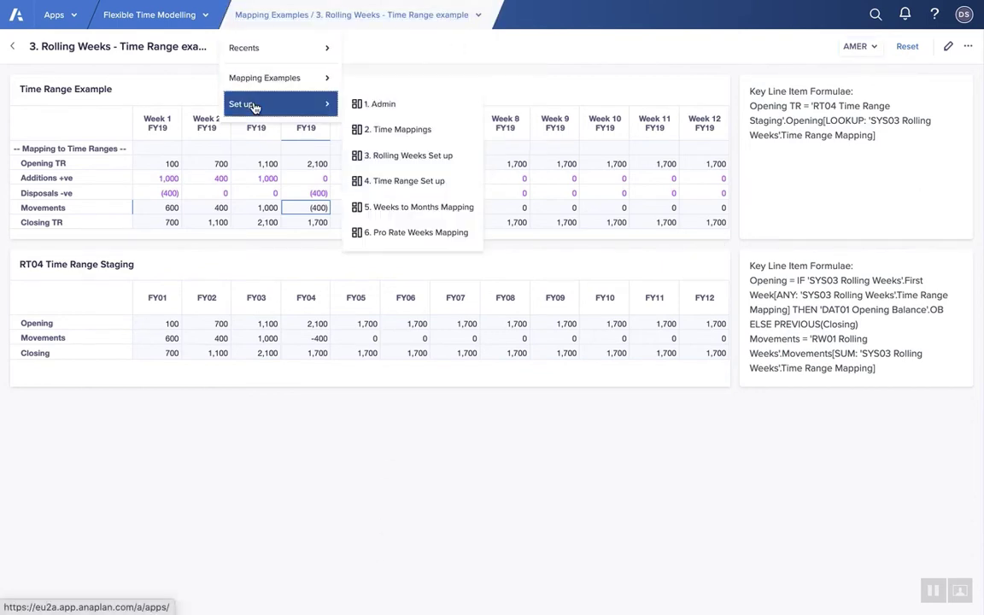
{"action": "left_click", "coordinate": [408, 207]}
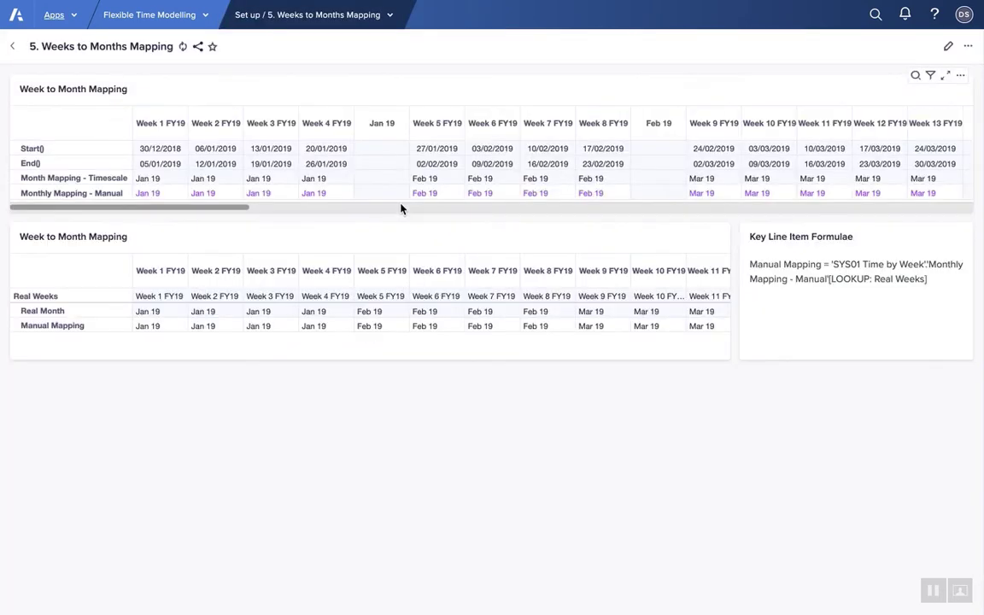
{"action": "left_click", "coordinate": [164, 154]}
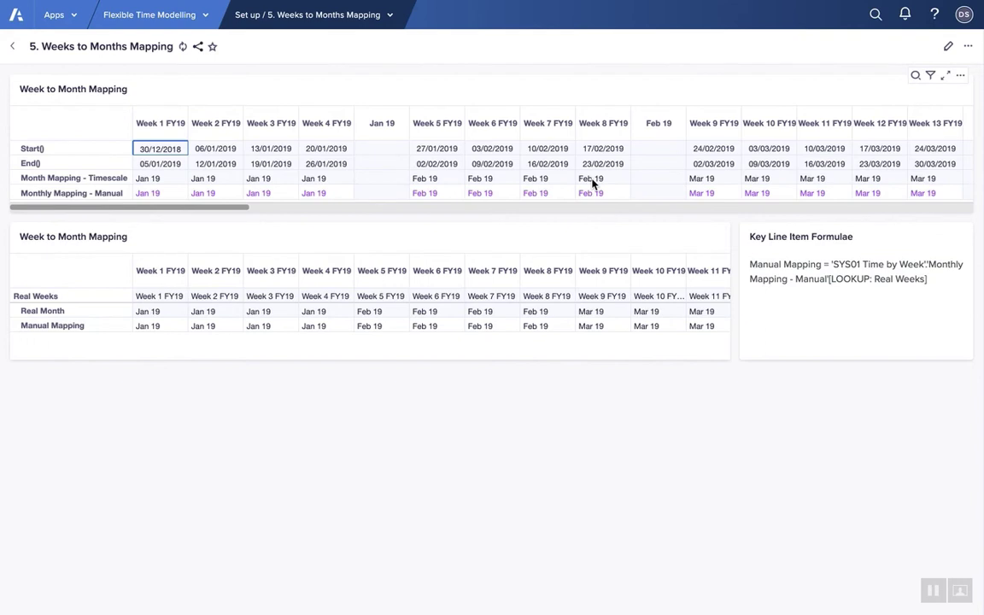
Set the Monthly Mapping - Manual value for Week 5 FY19 to Jan 19.
{"action": "left_click", "coordinate": [325, 193]}
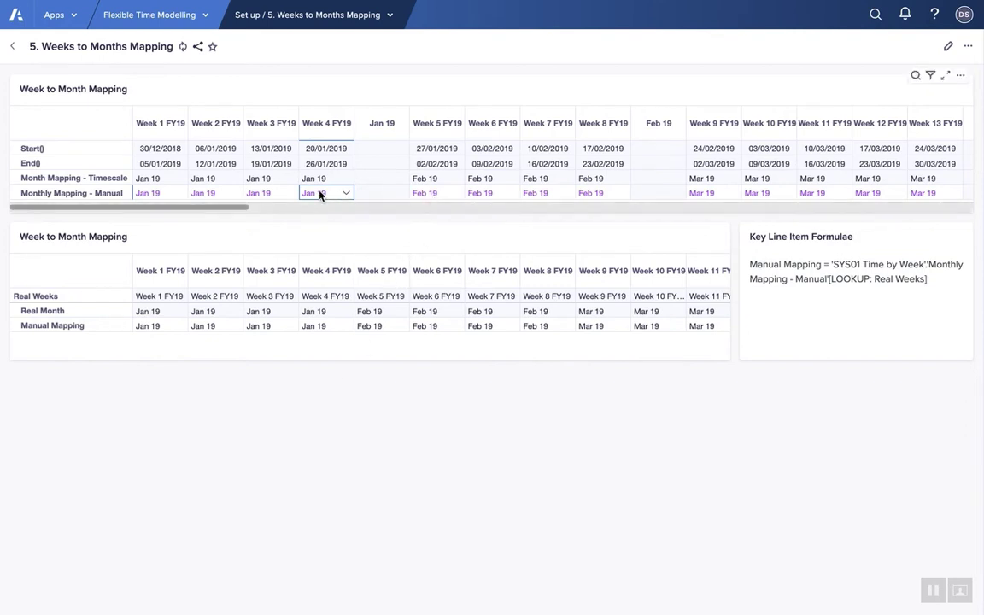
{"action": "left_click", "coordinate": [432, 194]}
{"action": "type", "text": "Jan 19"}
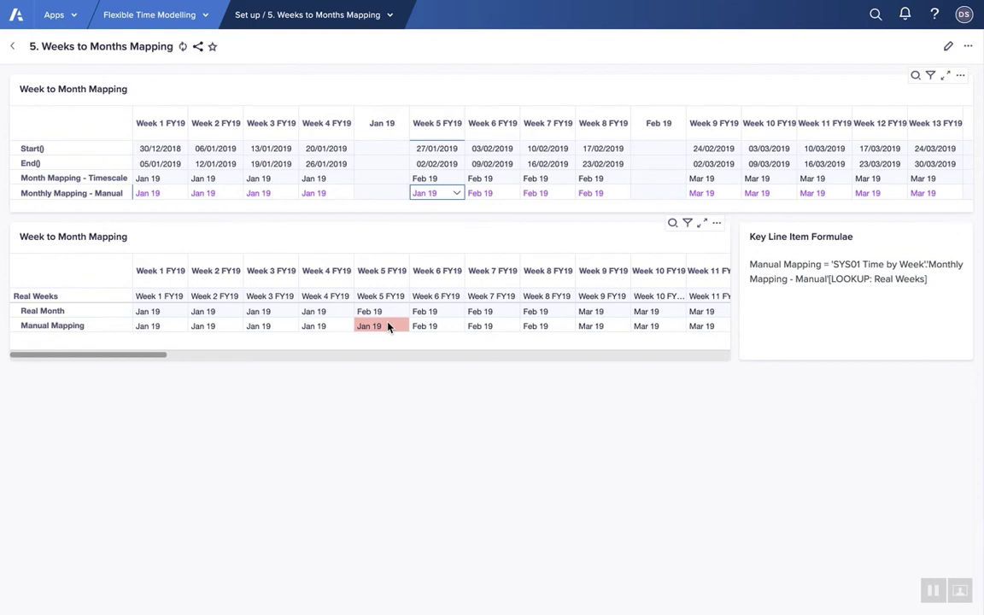
Open the 4. Weeks to Months Example page and set its organization selector to EMEA.
{"action": "left_click", "coordinate": [391, 15]}
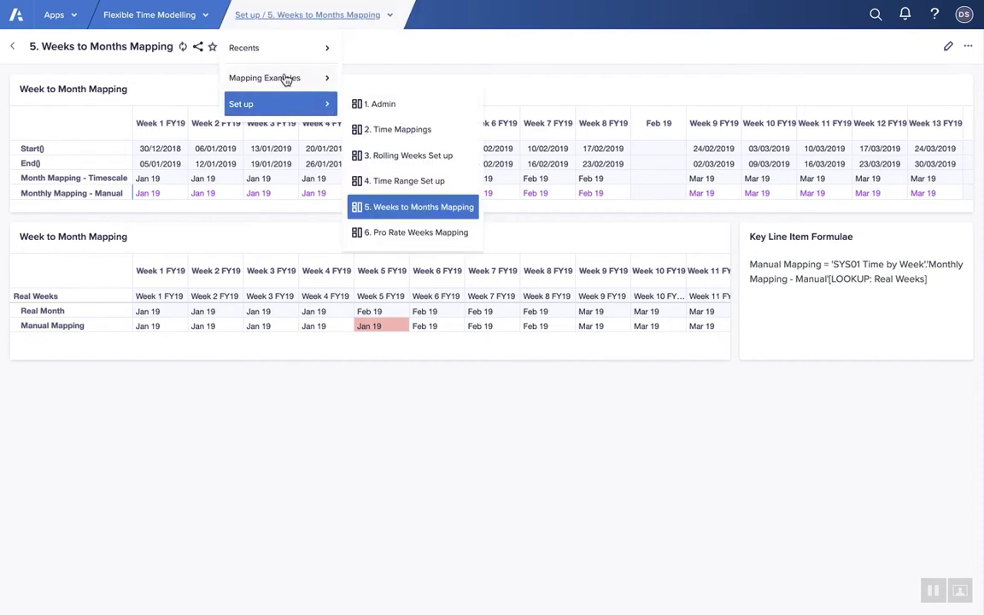
{"action": "mouse_move", "coordinate": [285, 79]}
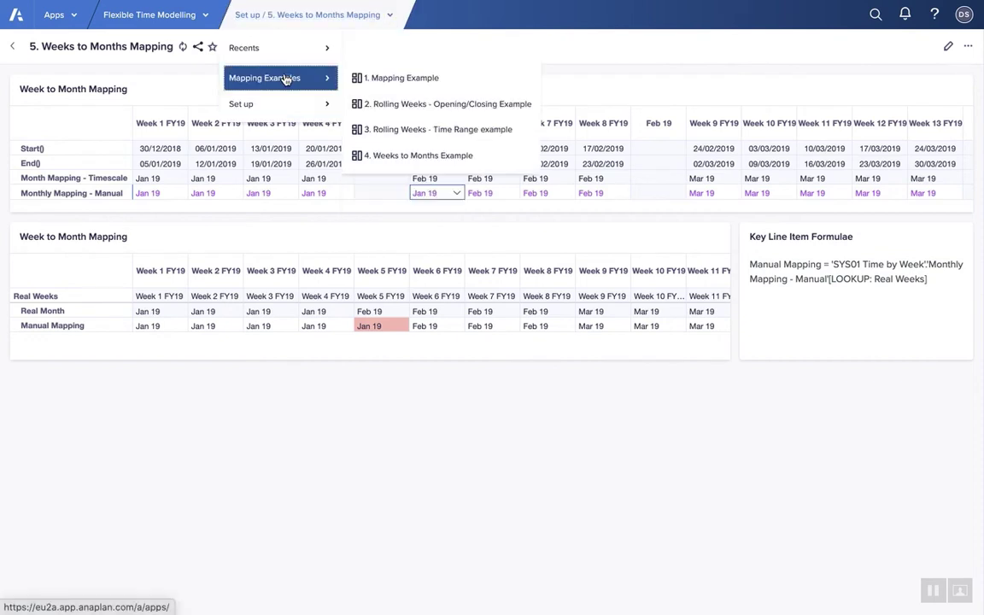
{"action": "left_click", "coordinate": [410, 158]}
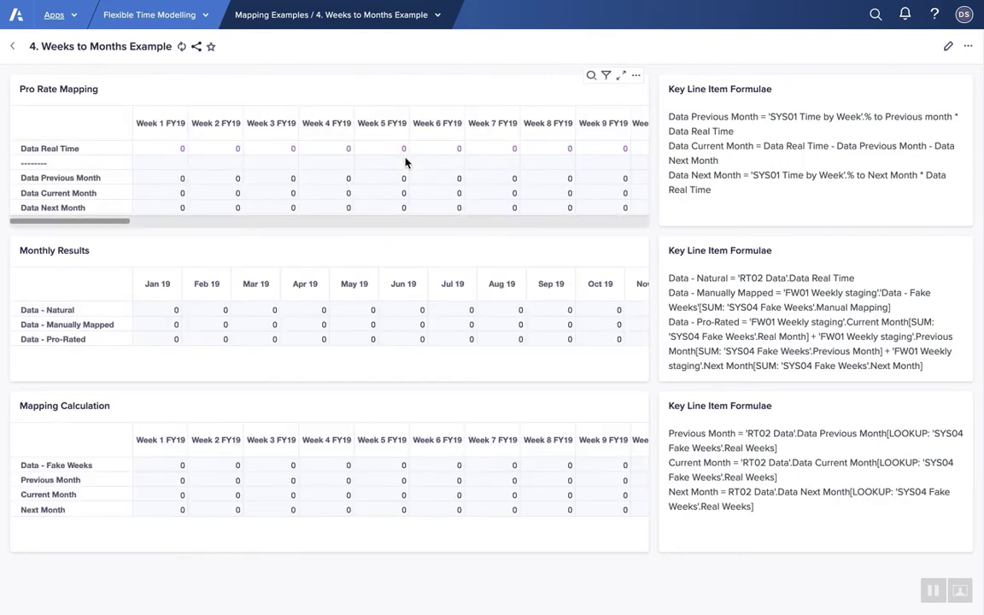
{"action": "left_click", "coordinate": [875, 53]}
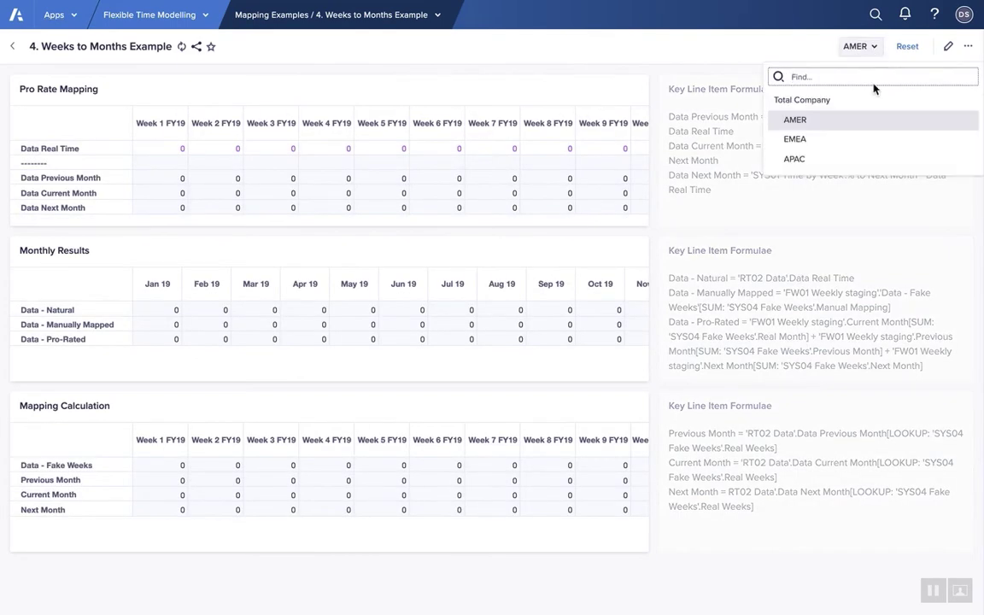
{"action": "left_click", "coordinate": [774, 123]}
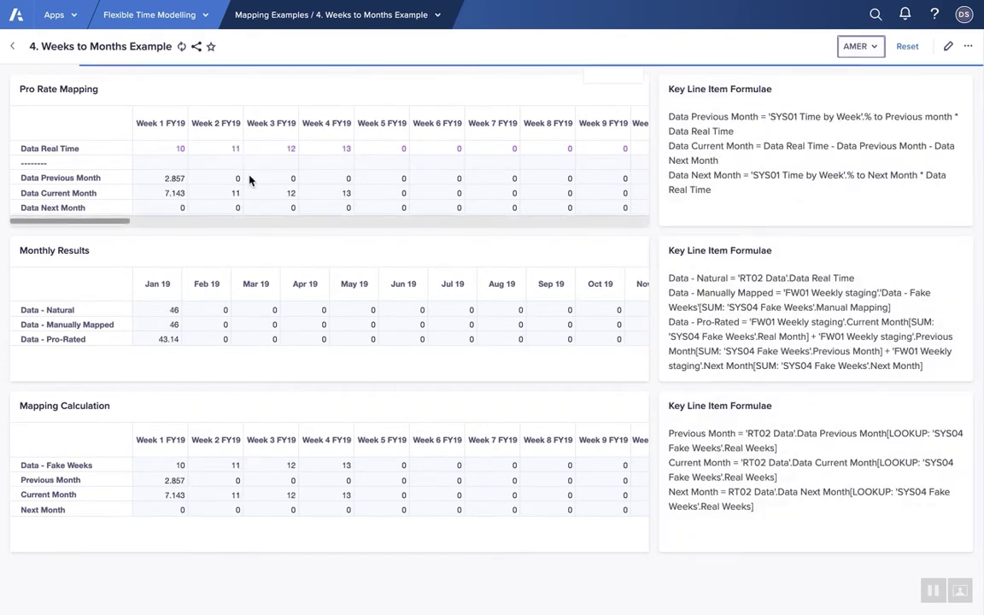
Set Data Real Time to 7 for Weeks 1 to 4 FY19 and fill 7 across the remaining weeks of the row.
{"action": "left_click", "coordinate": [160, 152]}
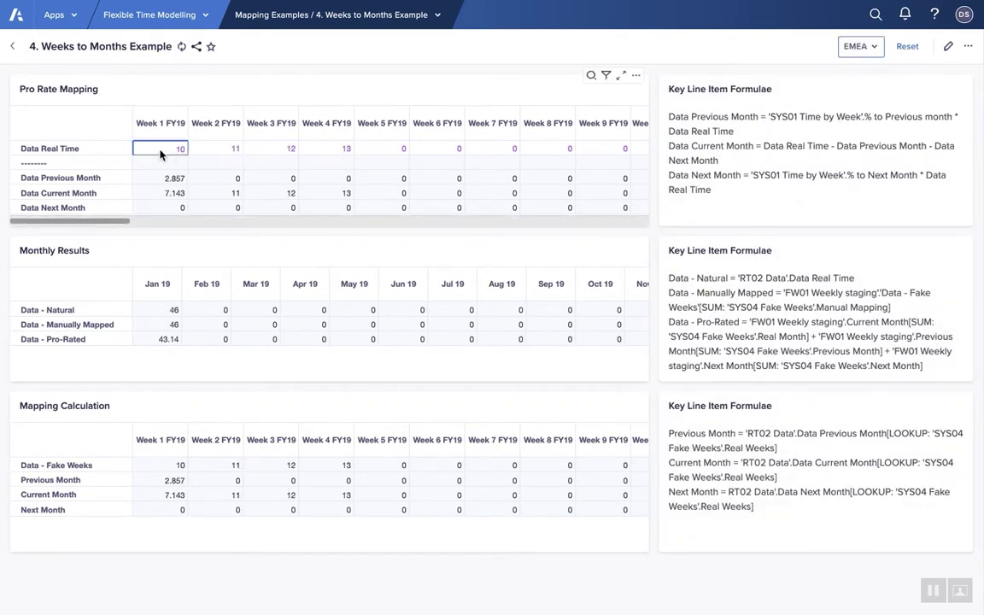
{"action": "type", "text": "7"}
{"action": "key", "text": "Tab"}
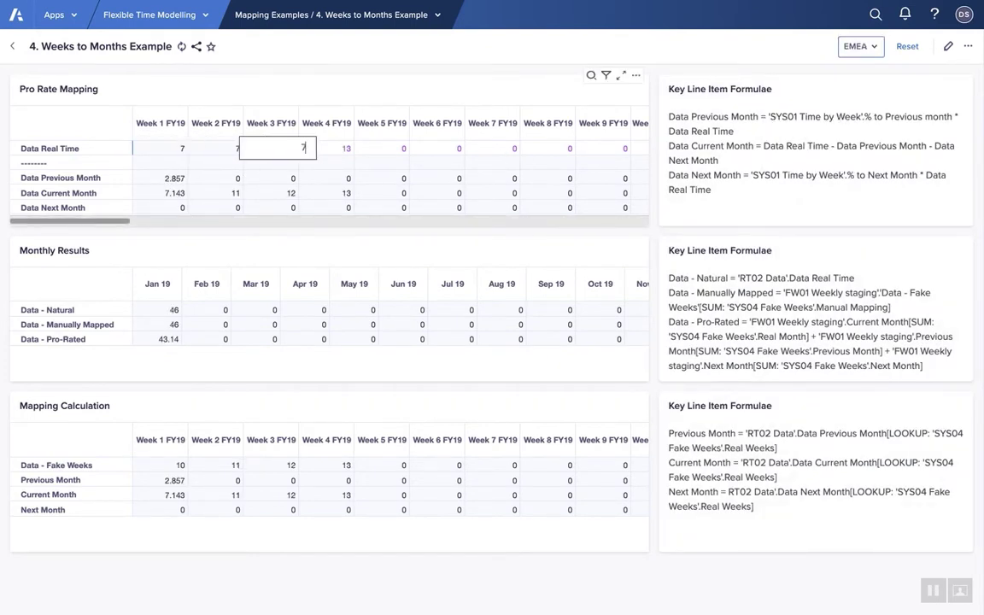
{"action": "type", "text": "7"}
{"action": "key", "text": "Tab"}
{"action": "type", "text": "7"}
{"action": "key", "text": "Tab"}
{"action": "key", "text": "Left"}
{"action": "key", "text": "Left"}
{"action": "key", "text": "Left"}
{"action": "key", "text": "Left"}
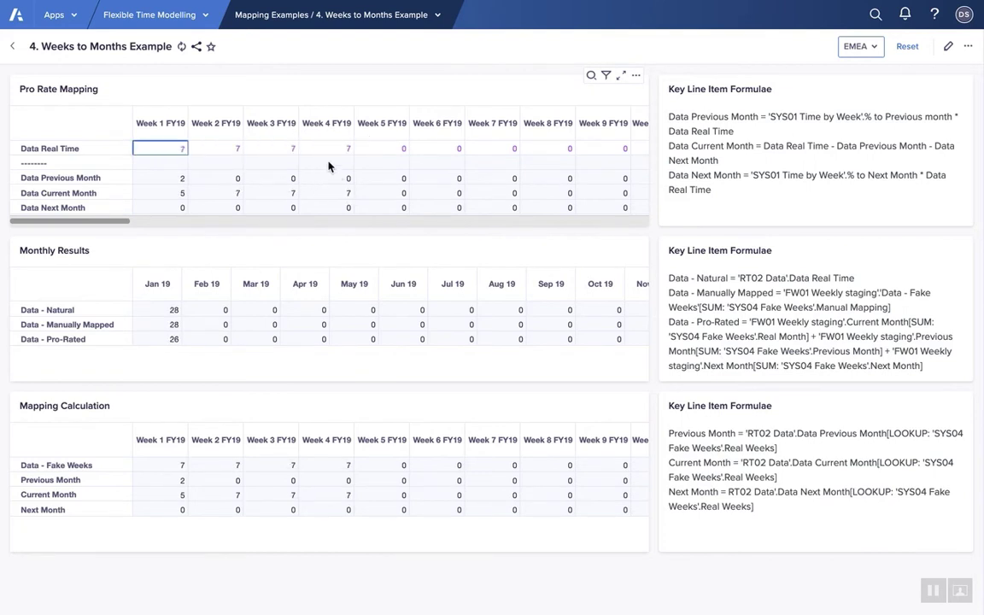
{"action": "left_click", "coordinate": [79, 149]}
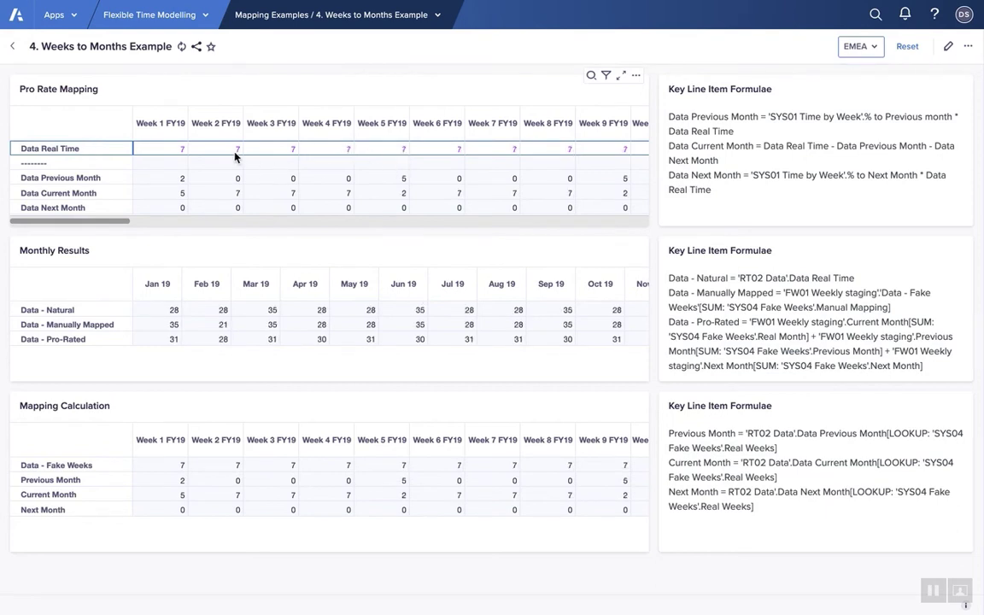
Compare the Data - Natural monthly results from Jan 19 to Jun 19 and check Data - Manually Mapped for Jan 19.
{"action": "left_click", "coordinate": [155, 310]}
{"action": "left_click", "coordinate": [216, 311]}
{"action": "left_click", "coordinate": [265, 312]}
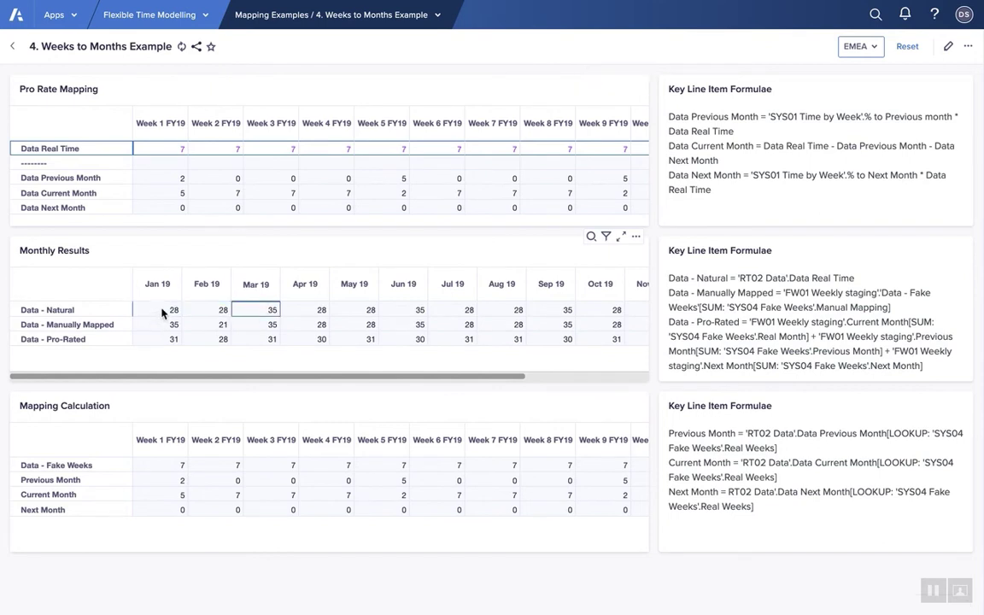
{"action": "left_click", "coordinate": [162, 312]}
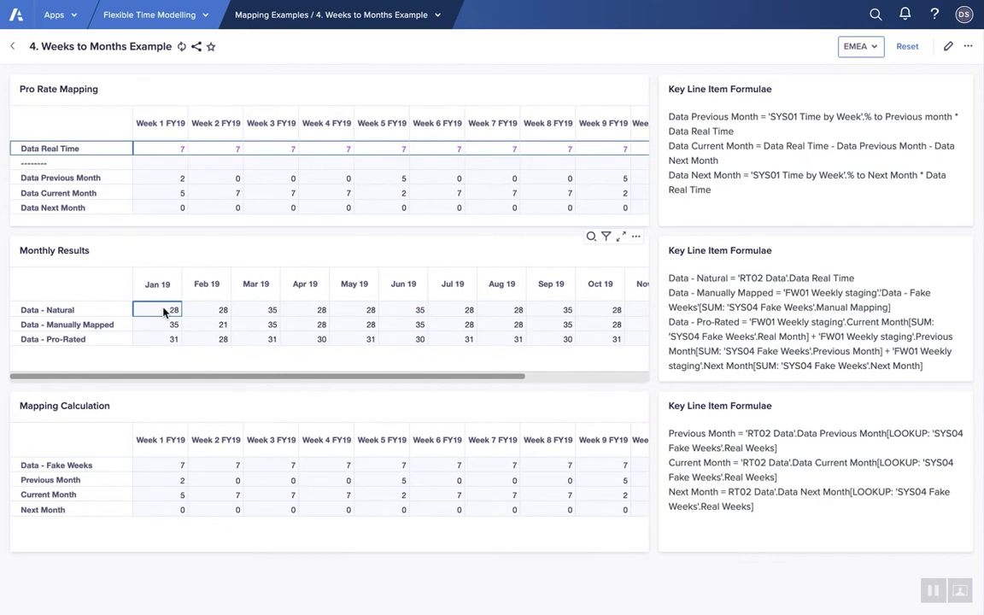
{"action": "left_click", "coordinate": [214, 312]}
{"action": "left_click", "coordinate": [257, 313]}
{"action": "left_click", "coordinate": [307, 315]}
{"action": "left_click", "coordinate": [397, 314]}
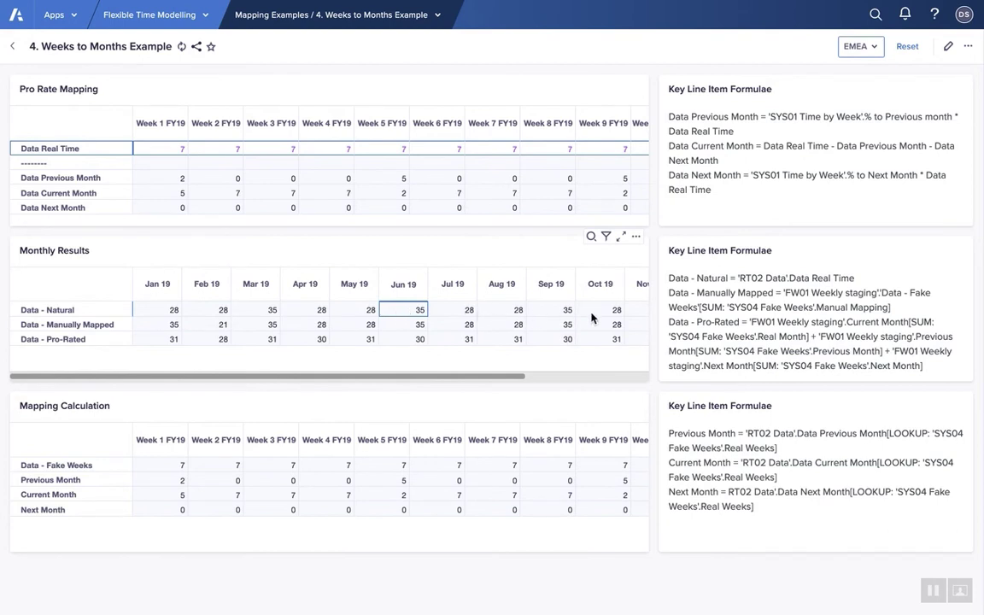
{"action": "left_click", "coordinate": [166, 325]}
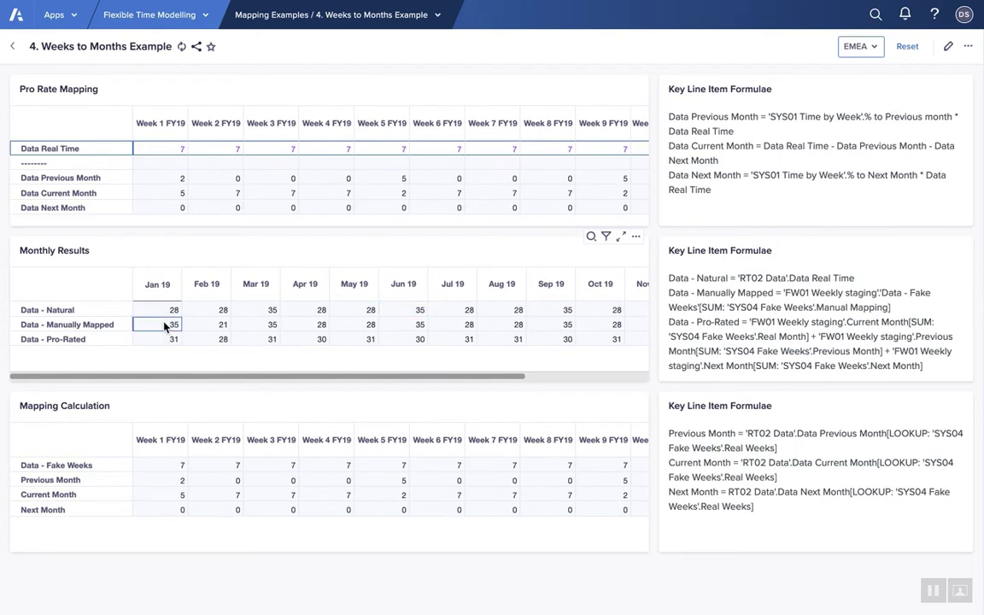
Check the Feb 19 result for Data - Manually Mapped, and open the 6. Pro Rate Weeks Mapping page to view its mapping.
{"action": "left_click", "coordinate": [212, 328]}
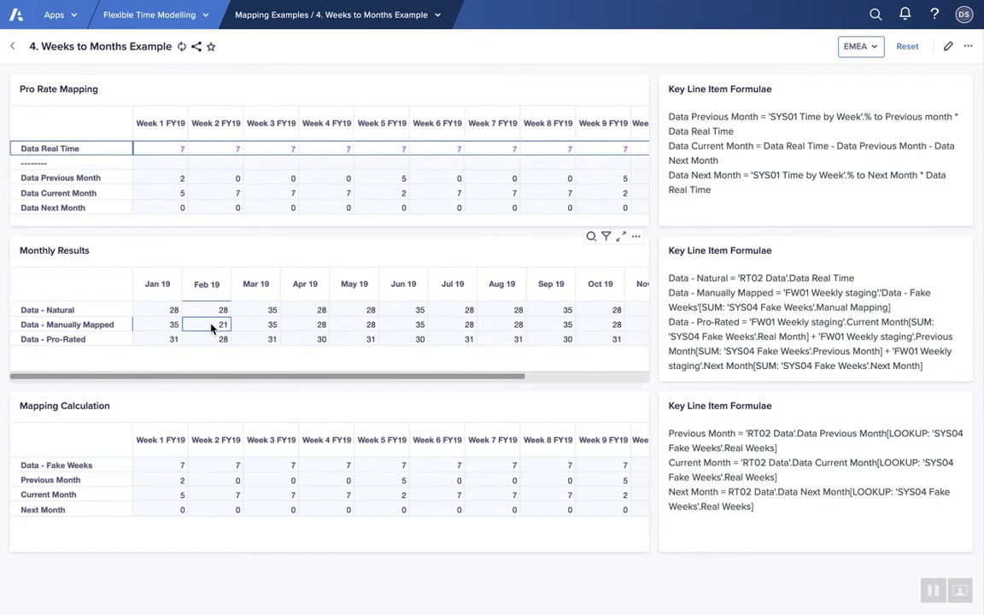
{"action": "left_click", "coordinate": [436, 15]}
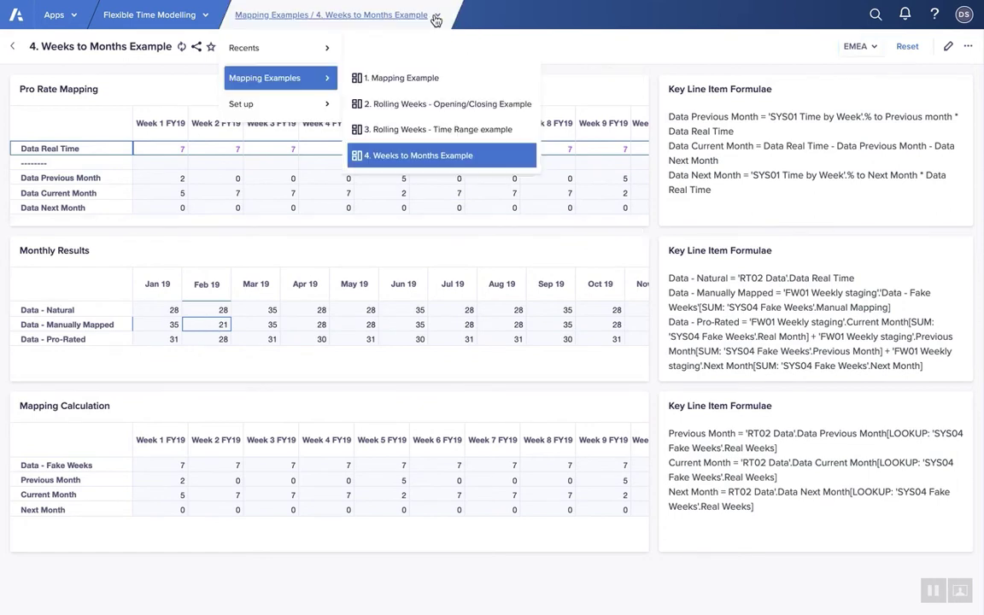
{"action": "mouse_move", "coordinate": [246, 103]}
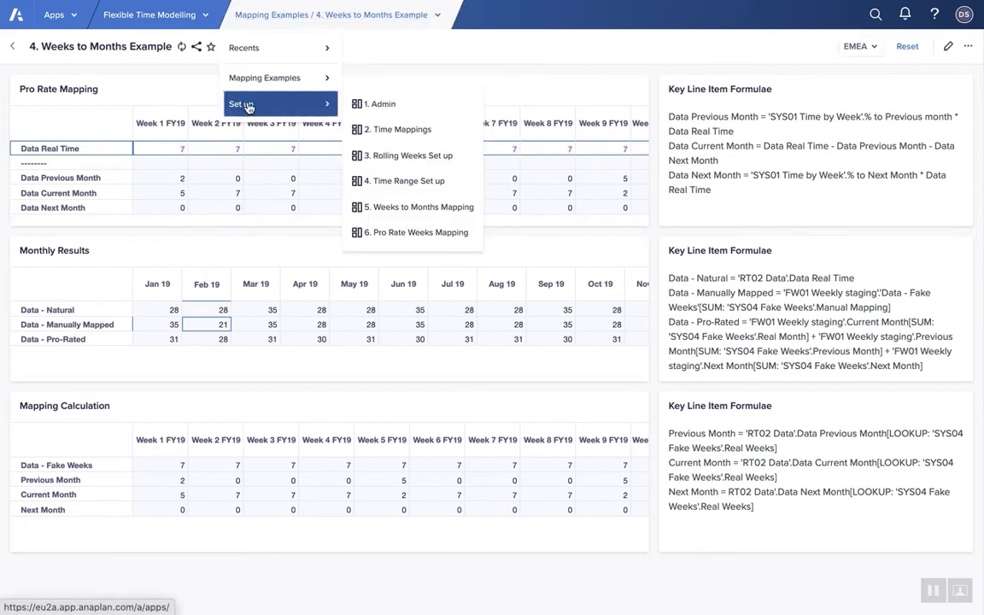
{"action": "left_click", "coordinate": [407, 233]}
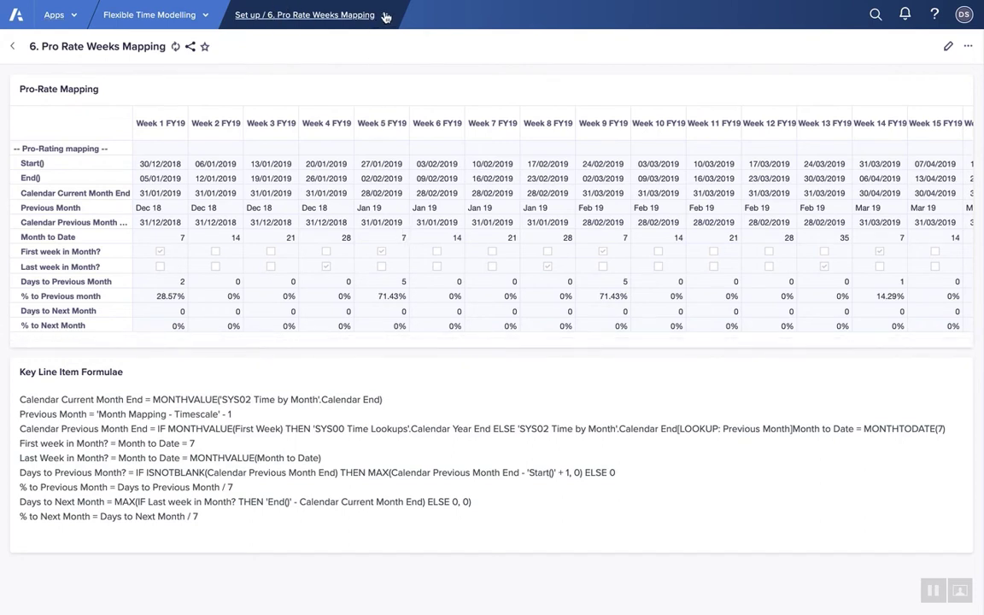
Return to the 4. Weeks to Months Example page and examine Data - Fake Weeks and Previous Month in Mapping Calculation through Week 5 FY19.
{"action": "left_click", "coordinate": [344, 14]}
{"action": "mouse_move", "coordinate": [274, 79]}
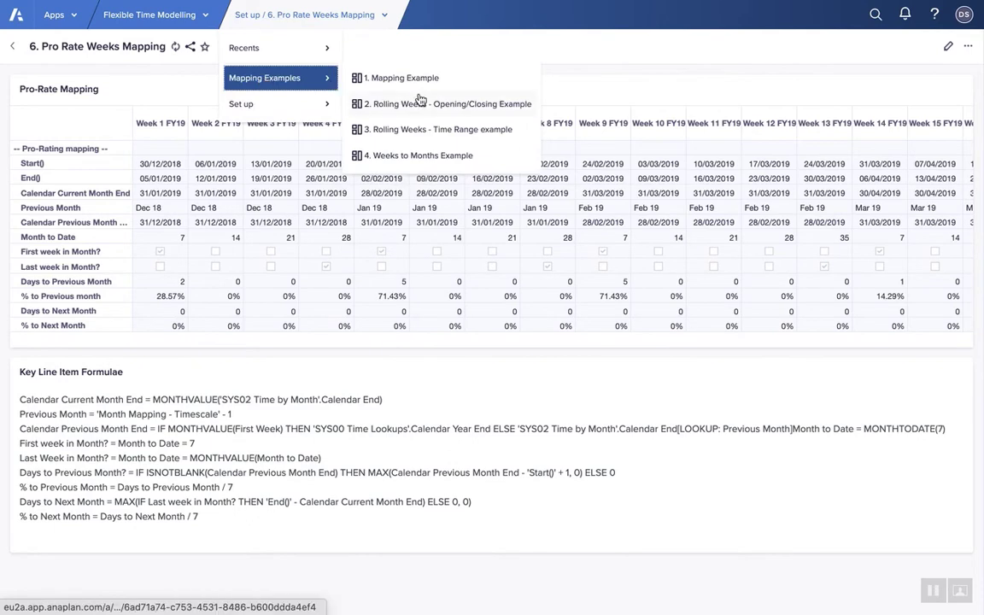
{"action": "left_click", "coordinate": [417, 158]}
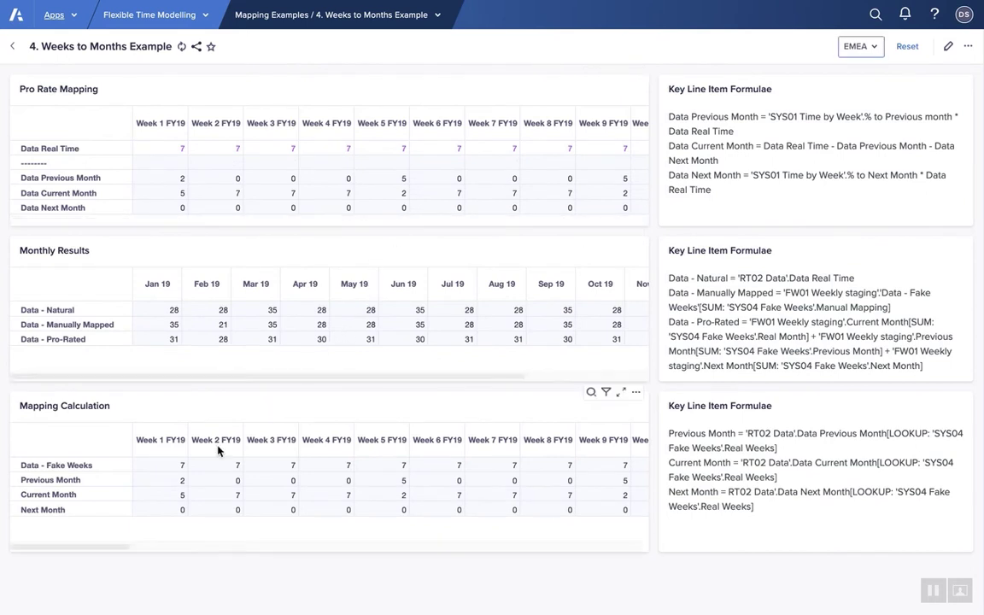
{"action": "left_click", "coordinate": [164, 471]}
{"action": "left_click", "coordinate": [220, 472]}
{"action": "left_click", "coordinate": [281, 472]}
{"action": "left_click", "coordinate": [158, 484]}
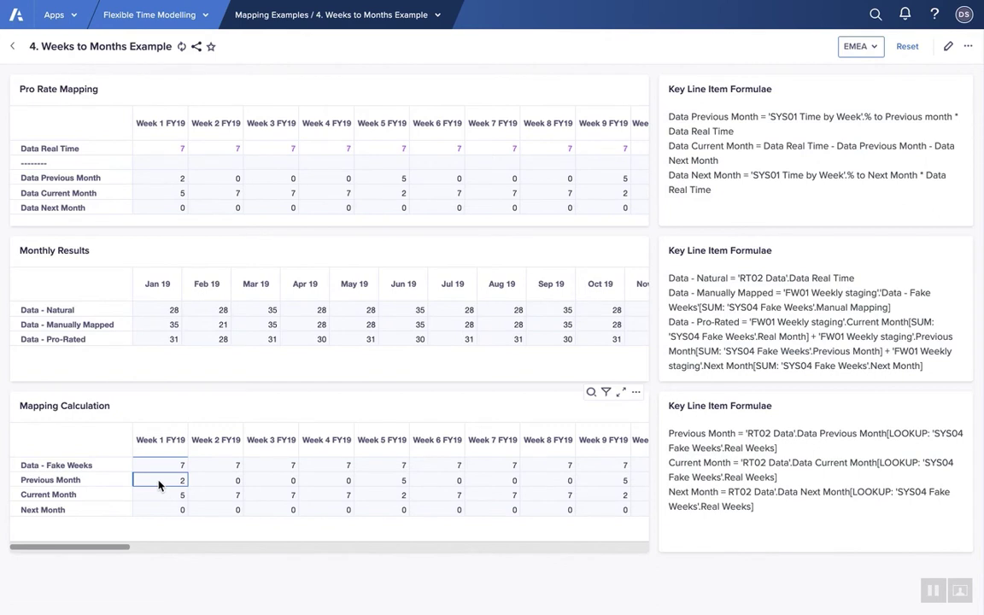
{"action": "key", "text": "Right"}
{"action": "key", "text": "Right"}
{"action": "key", "text": "Right"}
{"action": "key", "text": "Right"}
{"action": "key", "text": "Up"}
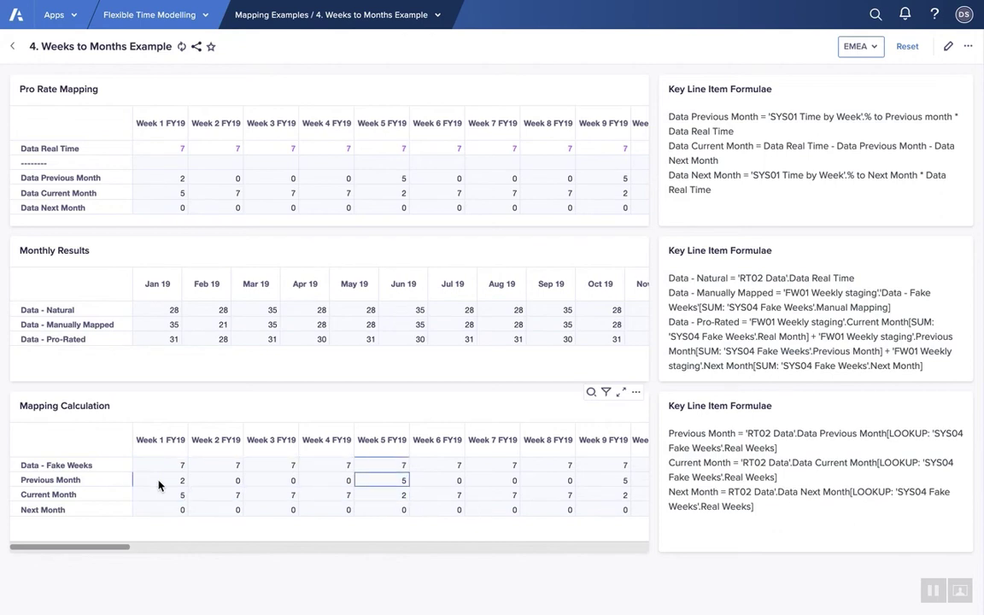
Compare the Data - Pro-Rated monthly results from Jan 19 to May 19.
{"action": "left_click", "coordinate": [155, 340]}
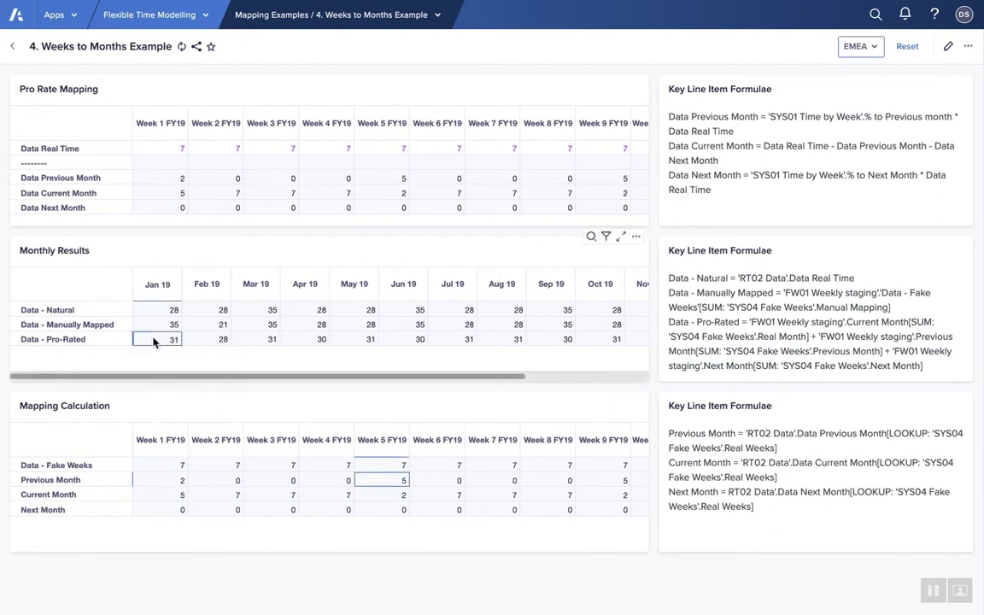
{"action": "left_click", "coordinate": [202, 341]}
{"action": "left_click", "coordinate": [252, 341]}
{"action": "left_click", "coordinate": [318, 340]}
{"action": "left_click", "coordinate": [349, 343]}
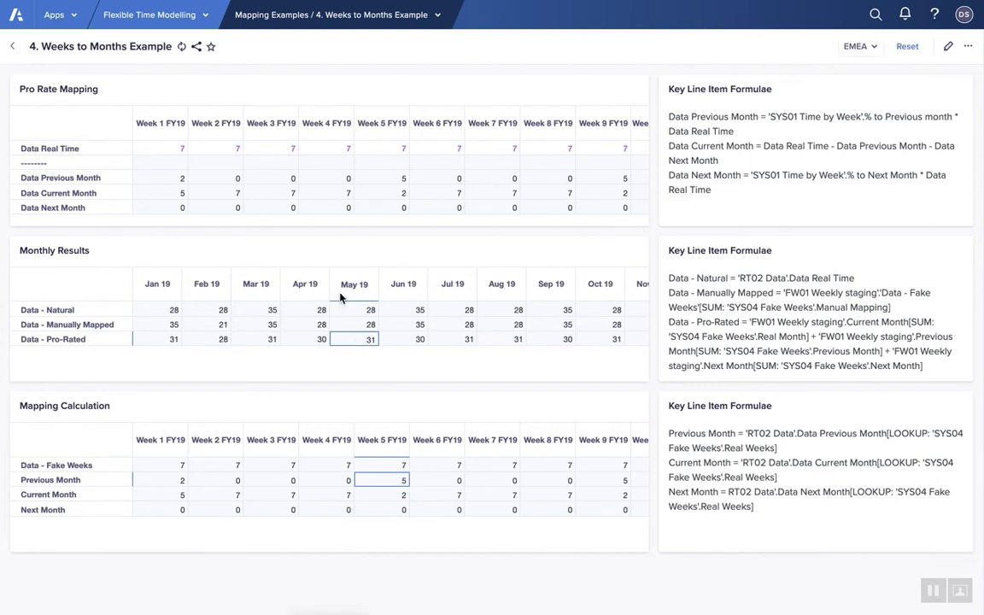
Switch to the Flexible Time Mapping model's time settings and change the Current Period to Week 5 FY19, accepting the time settings change.
{"action": "mouse_move", "coordinate": [373, 7]}
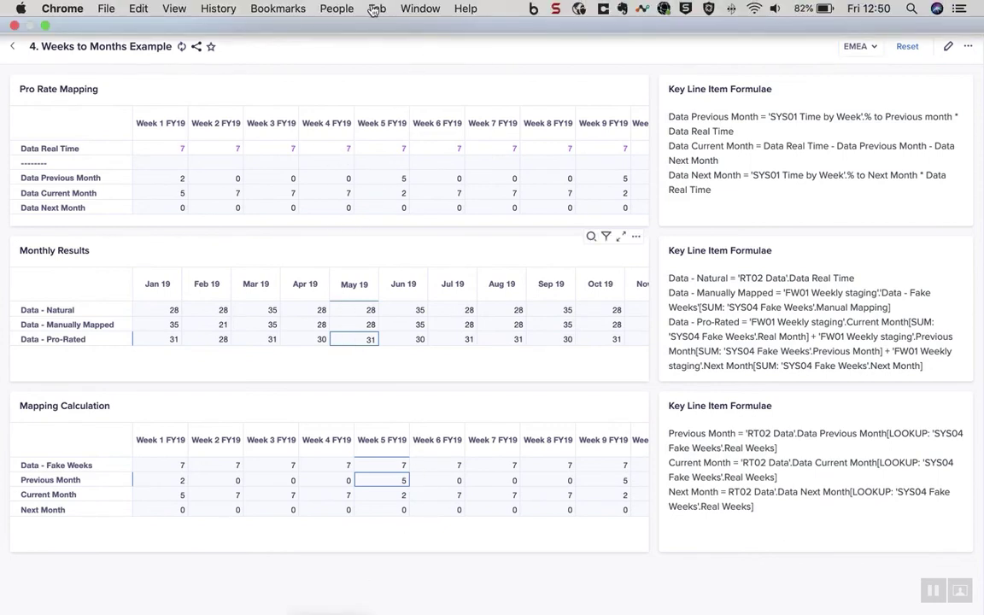
{"action": "left_click", "coordinate": [378, 8]}
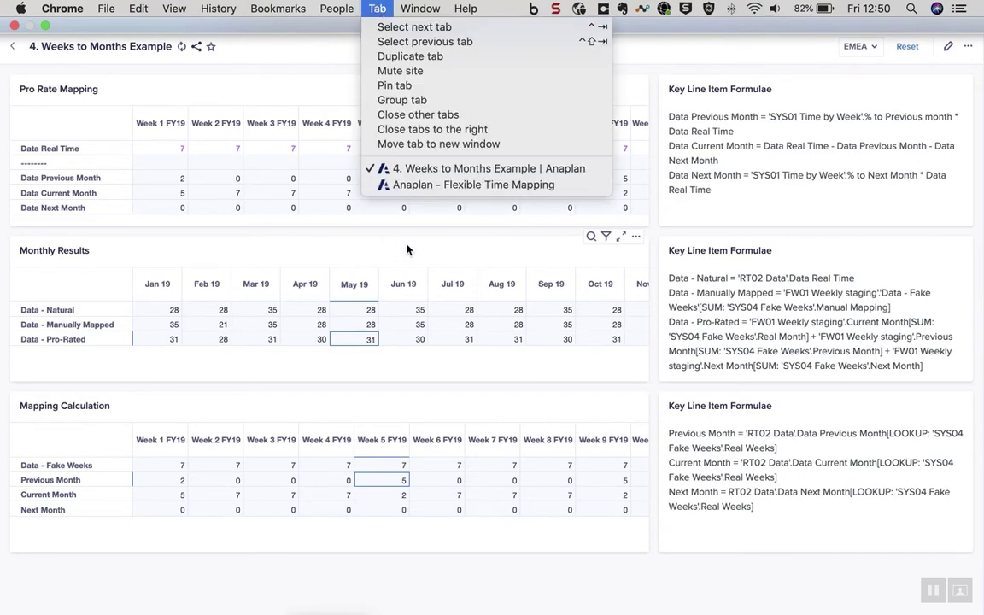
{"action": "left_click", "coordinate": [416, 185]}
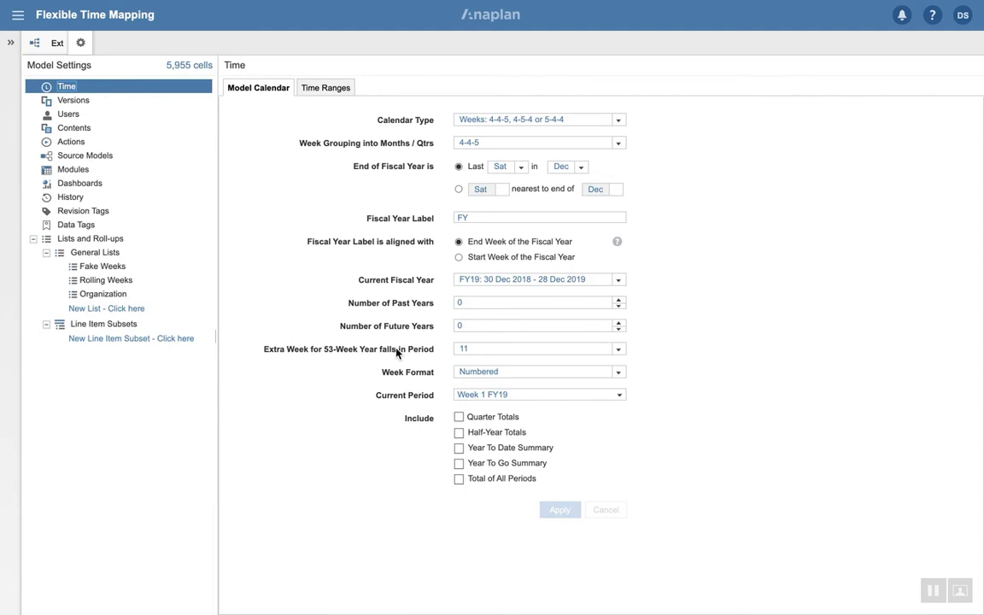
{"action": "left_click", "coordinate": [619, 398]}
{"action": "left_click", "coordinate": [538, 99]}
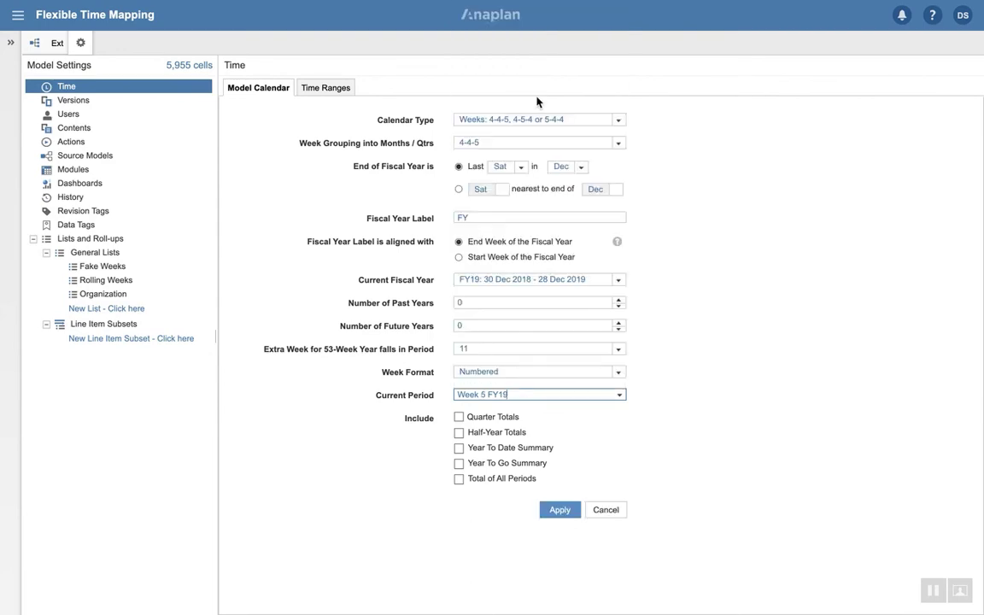
{"action": "left_click", "coordinate": [560, 511]}
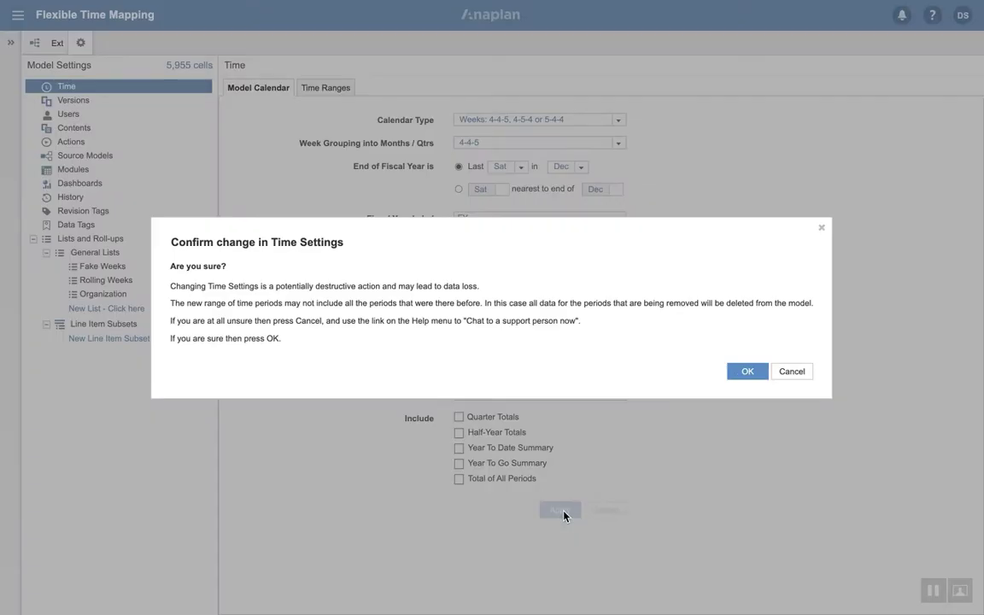
{"action": "left_click", "coordinate": [747, 372]}
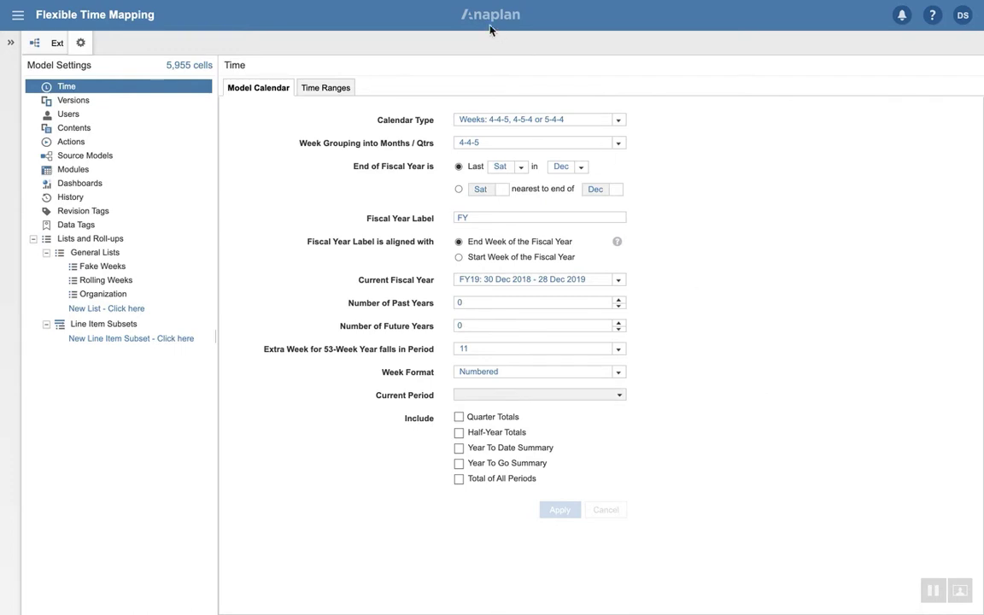
Switch back to the 4. Weeks to Months Example browser tab and open the 3. Rolling Weeks Set up page.
{"action": "mouse_move", "coordinate": [423, 3]}
{"action": "left_click", "coordinate": [376, 9]}
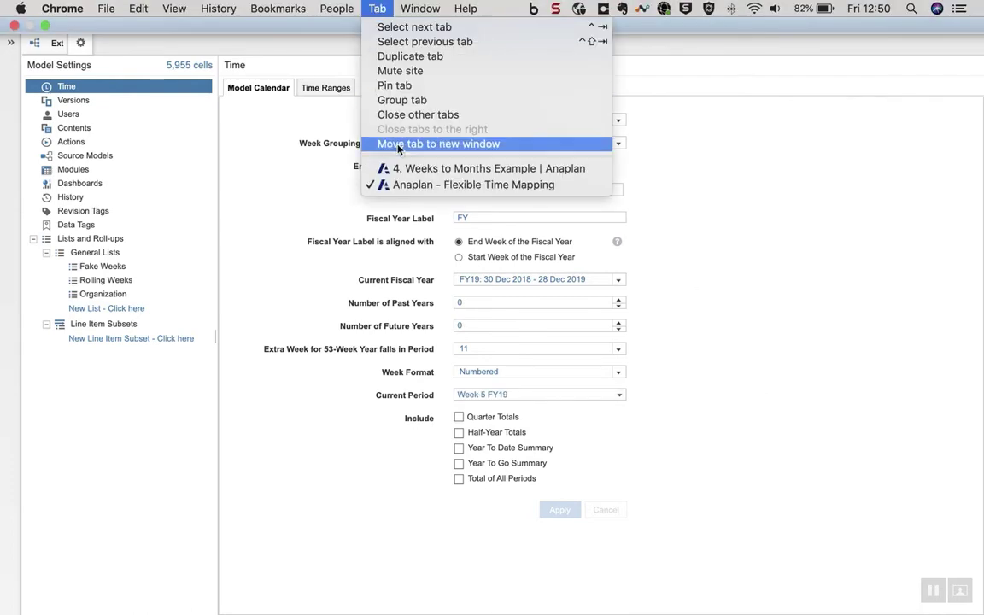
{"action": "left_click", "coordinate": [409, 169]}
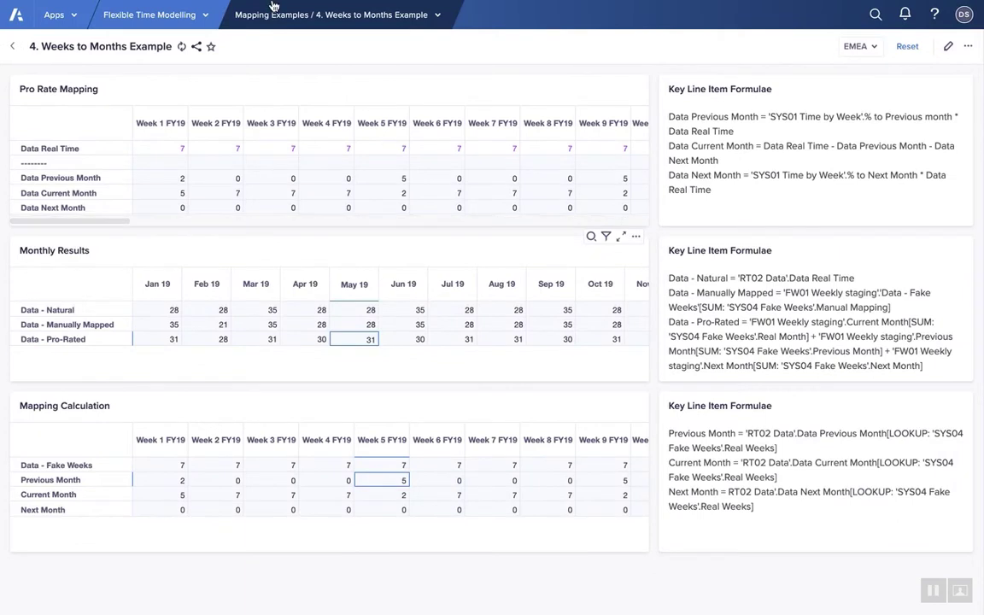
{"action": "left_click", "coordinate": [440, 15]}
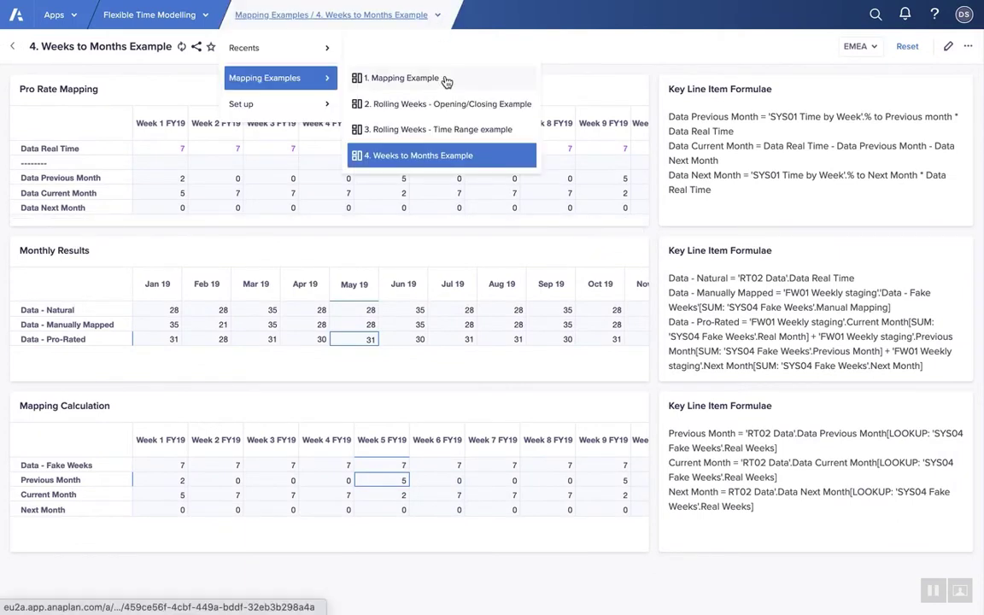
{"action": "mouse_move", "coordinate": [268, 105]}
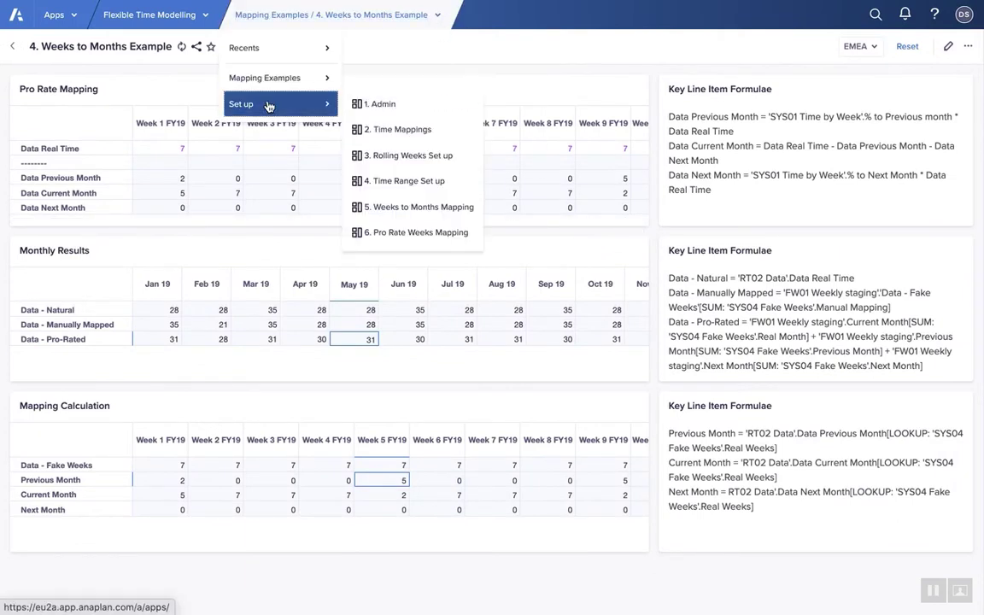
{"action": "left_click", "coordinate": [398, 159]}
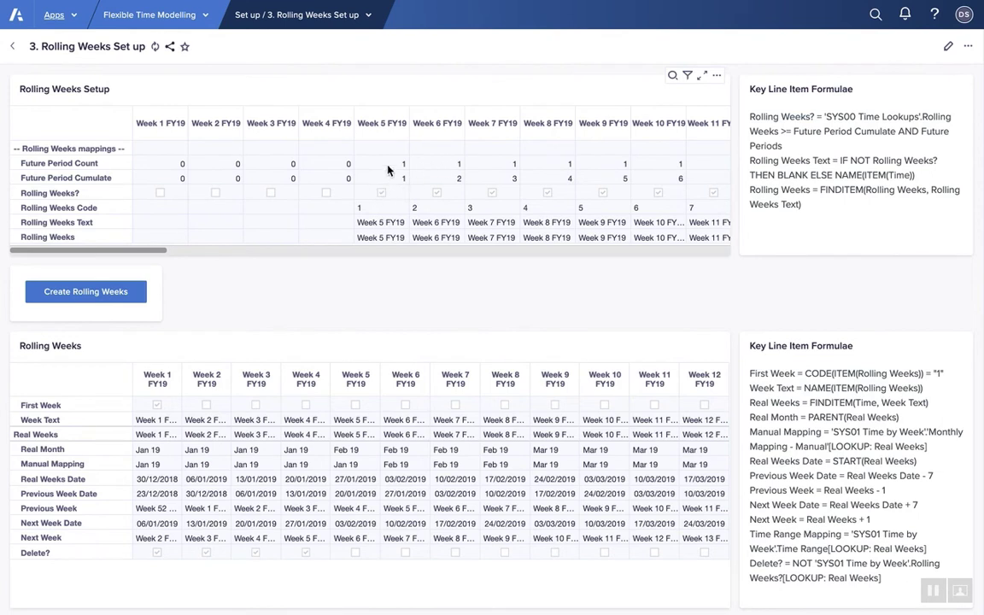
Examine the Rolling Weeks? flags from Week 5 FY19 onward and the Delete? flags for Weeks 1 to 4 FY19.
{"action": "left_click", "coordinate": [388, 168]}
{"action": "left_click", "coordinate": [386, 193]}
{"action": "left_click_drag", "start_coordinate": [164, 255], "coordinate": [263, 259]}
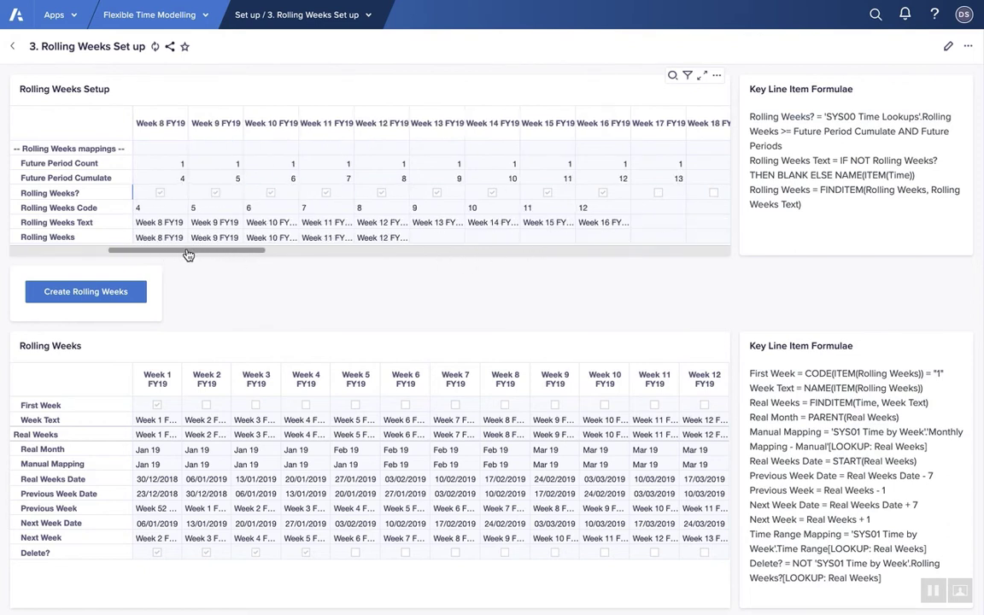
{"action": "left_click_drag", "start_coordinate": [189, 256], "coordinate": [66, 249]}
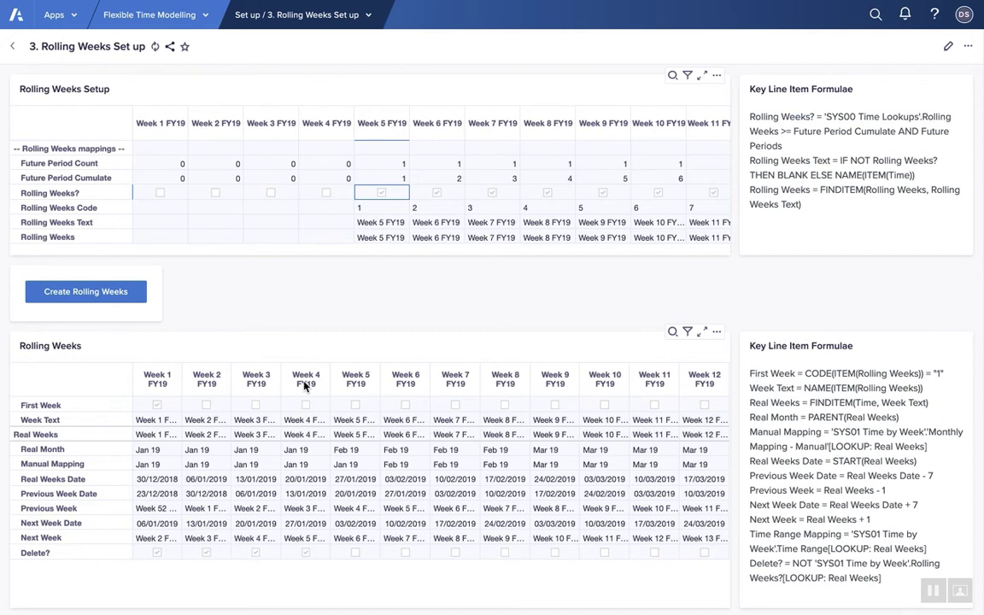
{"action": "left_click_drag", "start_coordinate": [309, 558], "coordinate": [154, 554]}
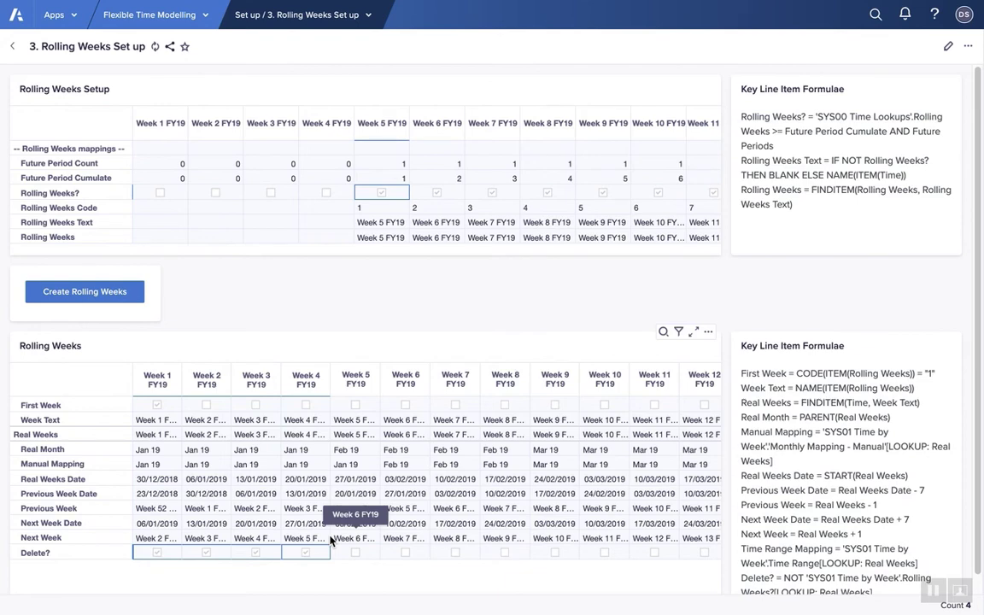
Review the steps of the Create Rolling Weeks process, run it and close its dialog.
{"action": "left_click", "coordinate": [94, 290]}
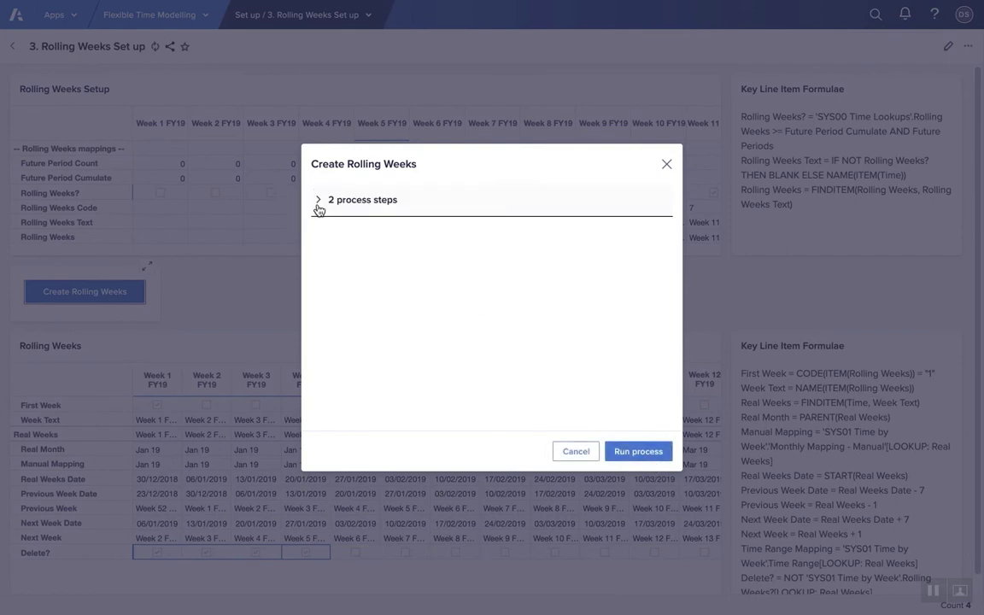
{"action": "left_click", "coordinate": [316, 203]}
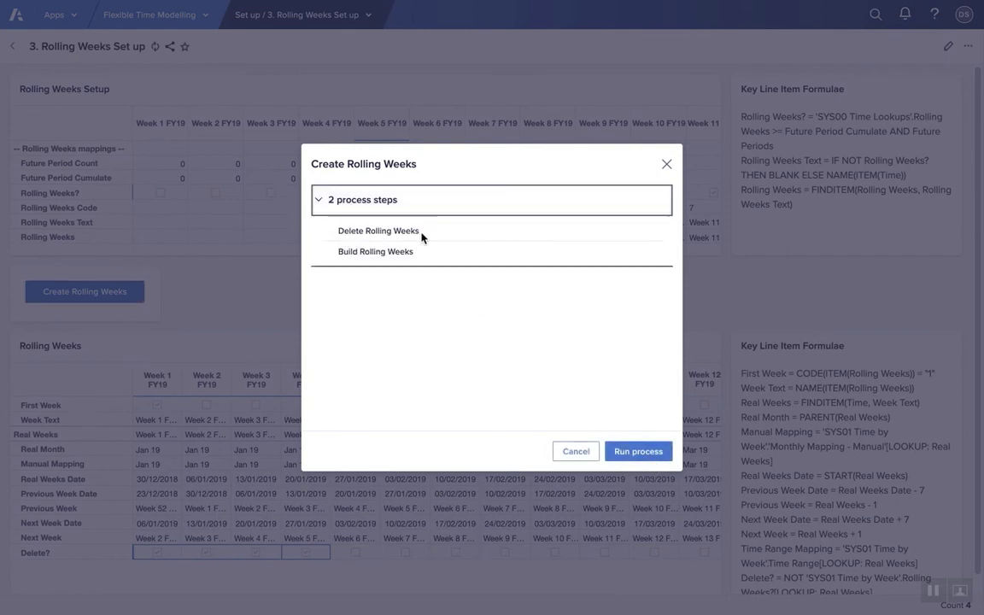
{"action": "left_click", "coordinate": [628, 451]}
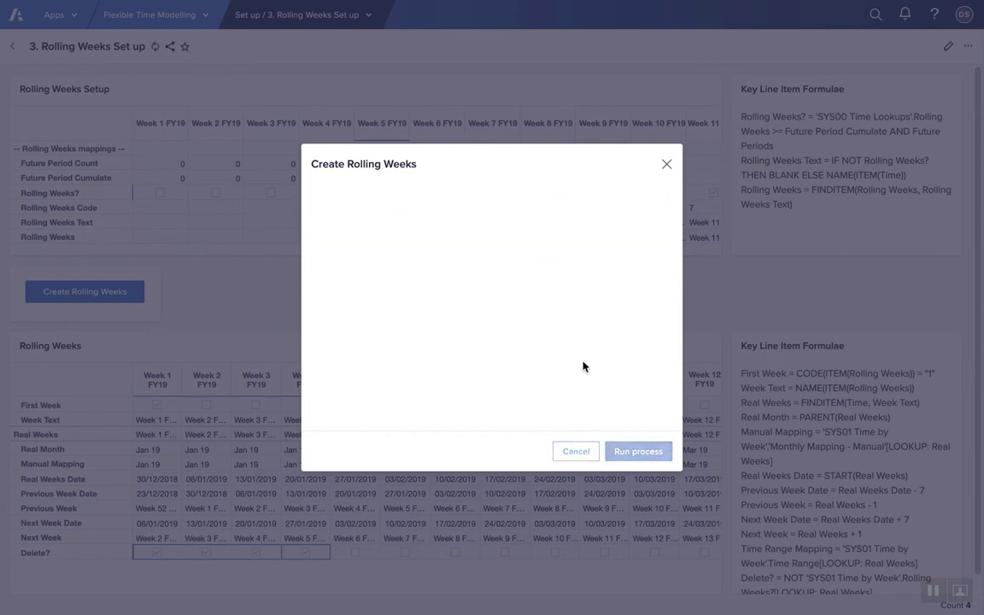
{"action": "left_click", "coordinate": [653, 454]}
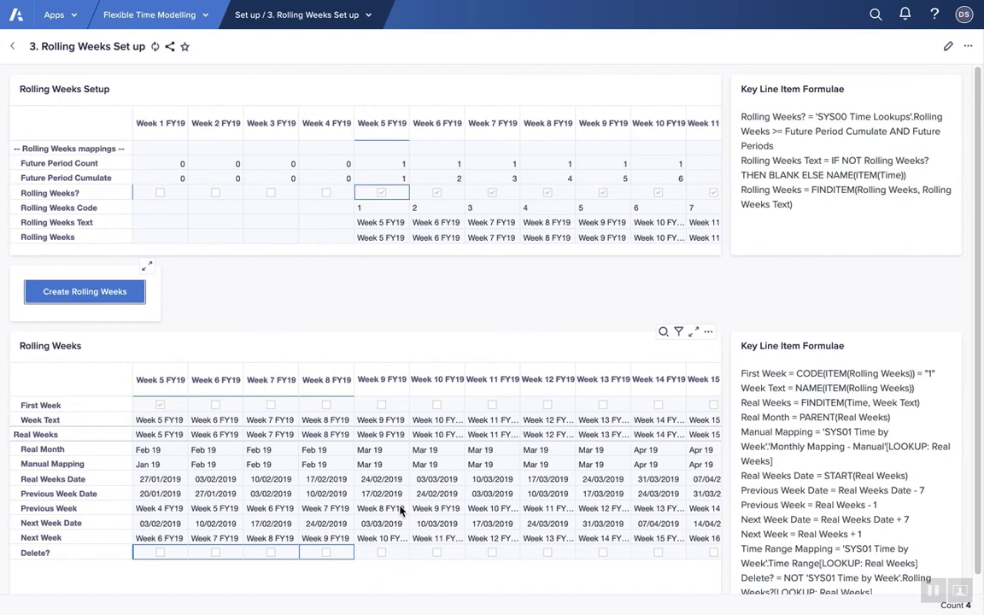
Open the 2. Rolling Weeks - Opening/Closing Example page and switch the organization context to AMER from the Opening Balance grid.
{"action": "left_click", "coordinate": [368, 17]}
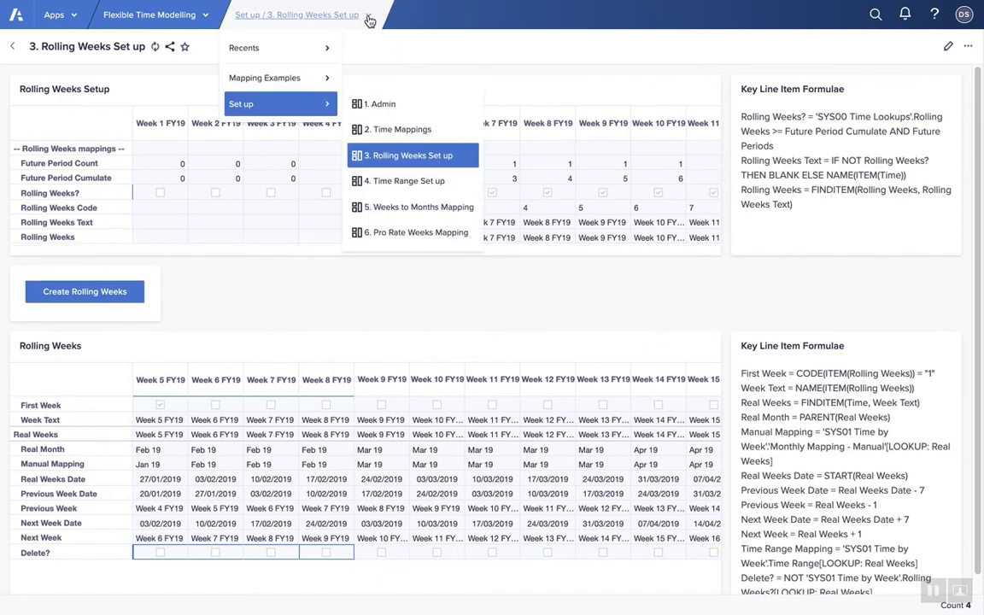
{"action": "mouse_move", "coordinate": [258, 78]}
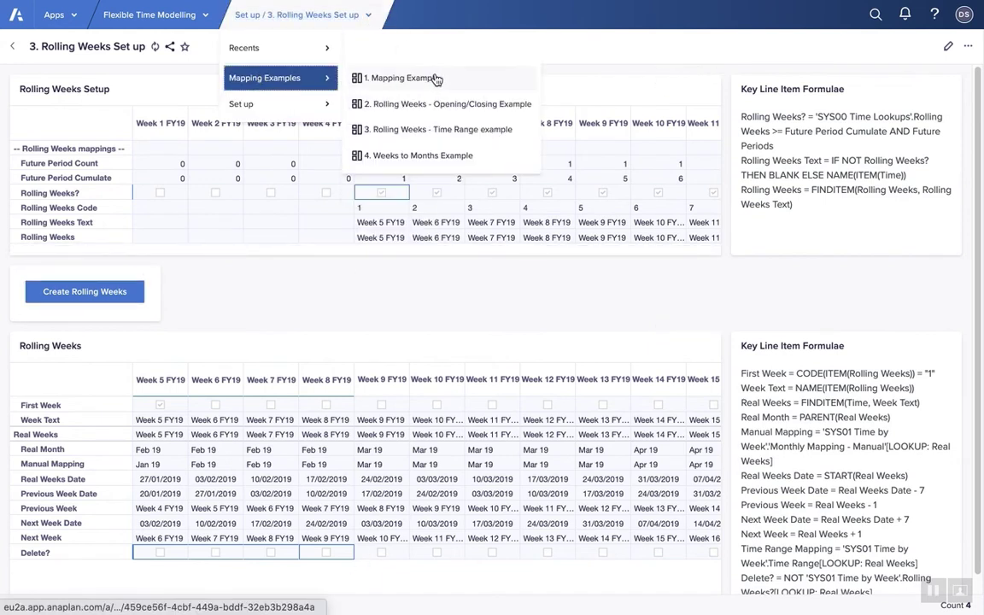
{"action": "left_click", "coordinate": [441, 104]}
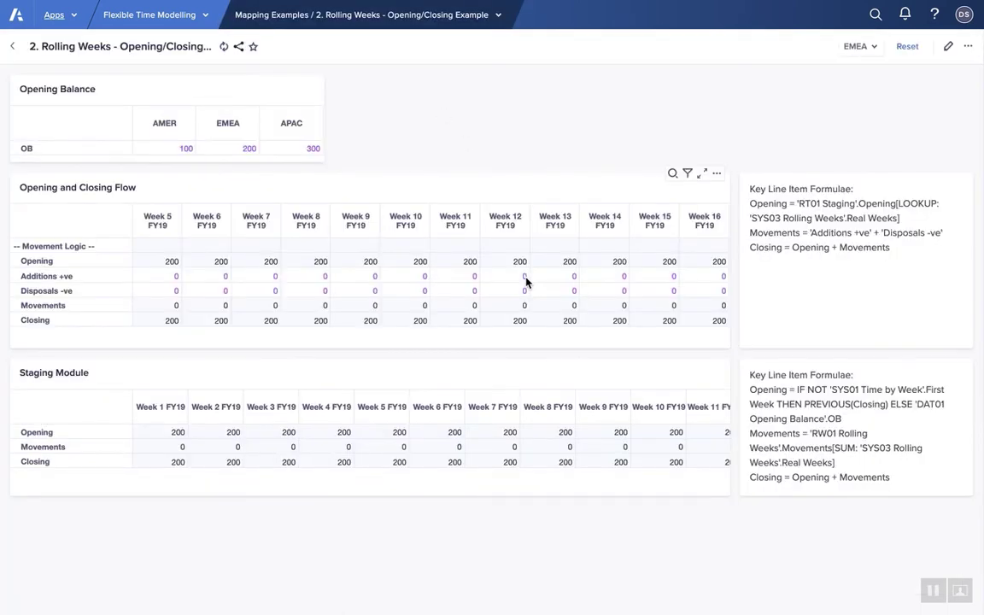
{"action": "left_click", "coordinate": [152, 147]}
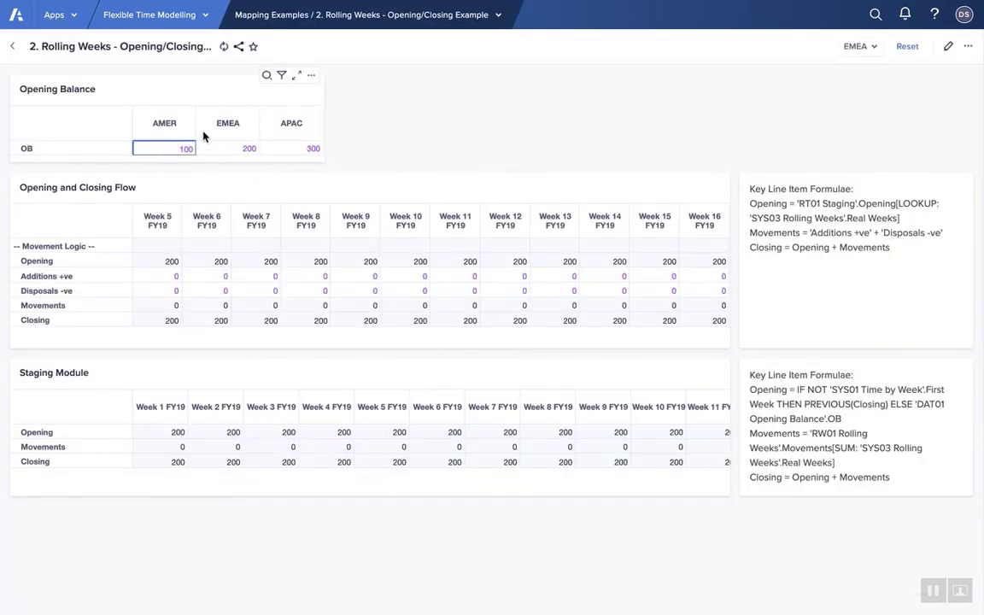
{"action": "left_click", "coordinate": [167, 126]}
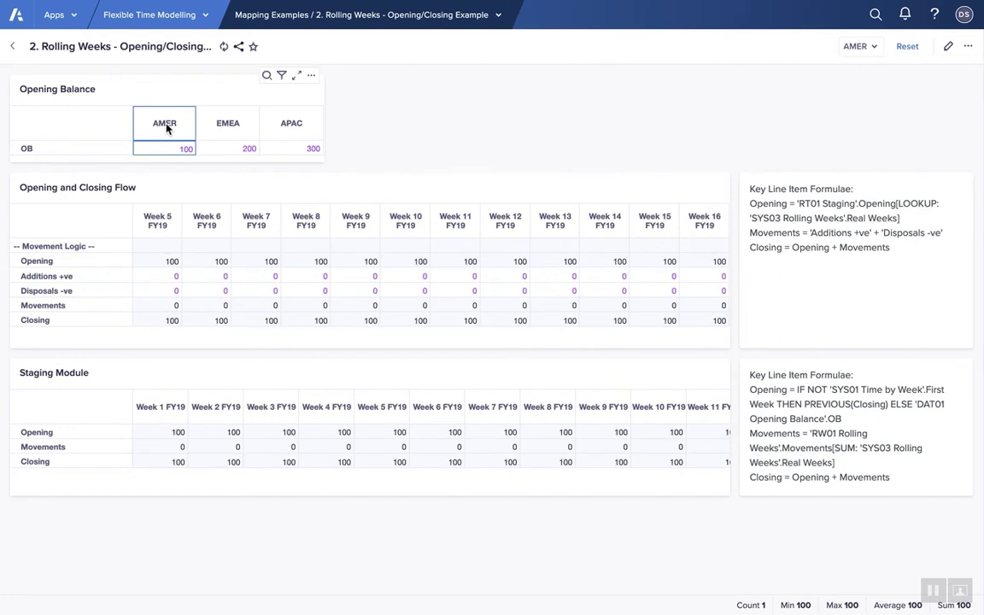
For Week 5 FY19 in Opening and Closing Flow, set Additions +ve to 100 and Disposals -ve to -40.
{"action": "left_click", "coordinate": [162, 278]}
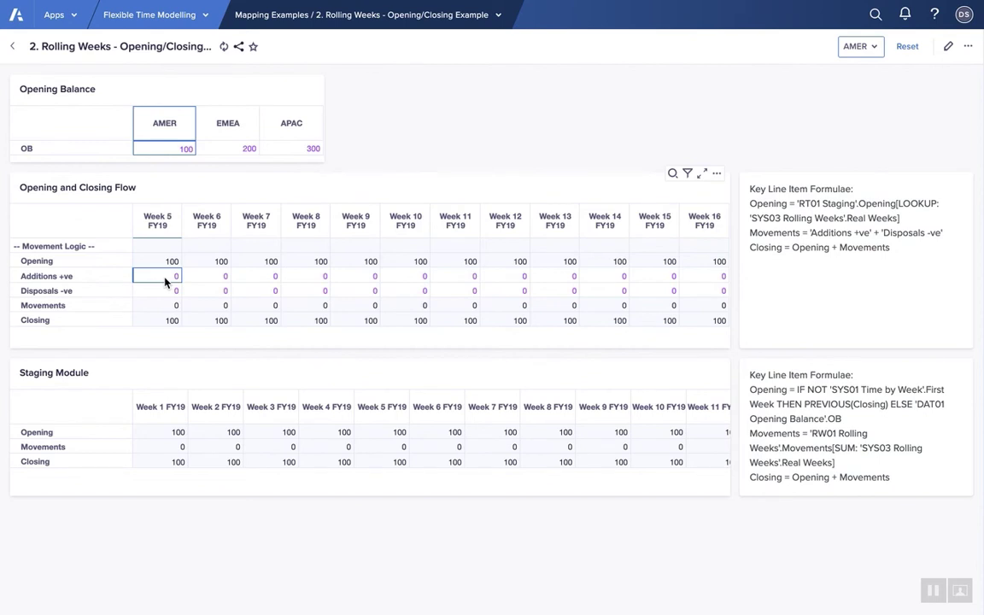
{"action": "type", "text": "100"}
{"action": "key", "text": "Return"}
{"action": "type", "text": "-40"}
{"action": "key", "text": "Return"}
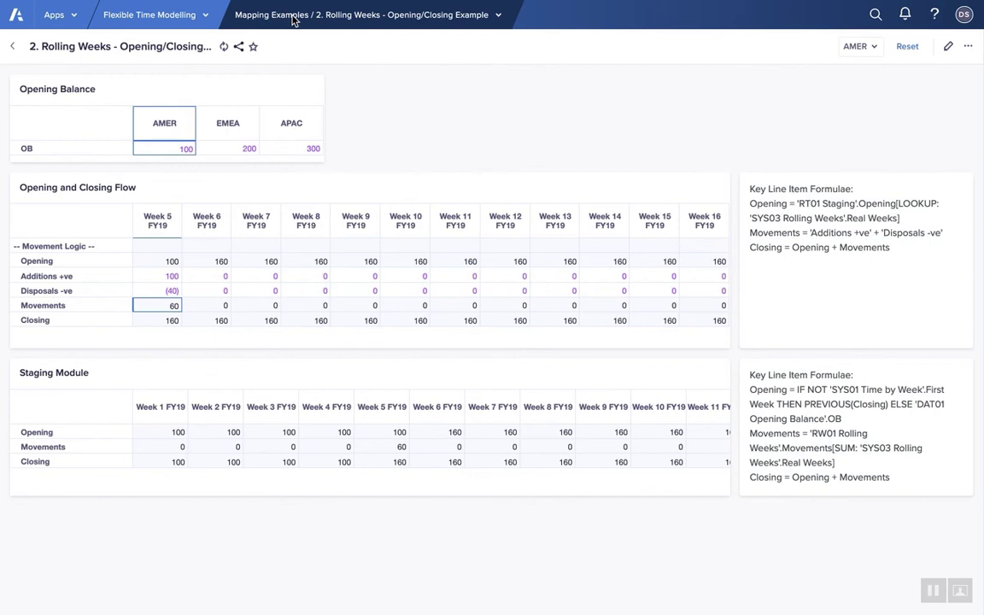
Open the 4. Time Range Set up page and examine the Time Range Mapping for the rolling weeks, starting at Week 5 FY19.
{"action": "left_click", "coordinate": [444, 16]}
{"action": "mouse_move", "coordinate": [243, 104]}
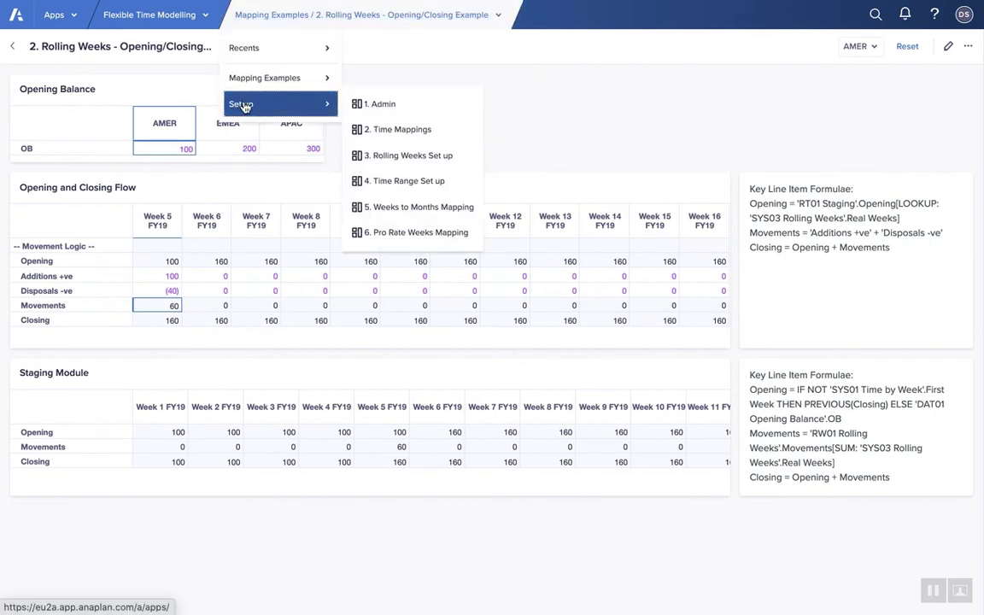
{"action": "left_click", "coordinate": [412, 185]}
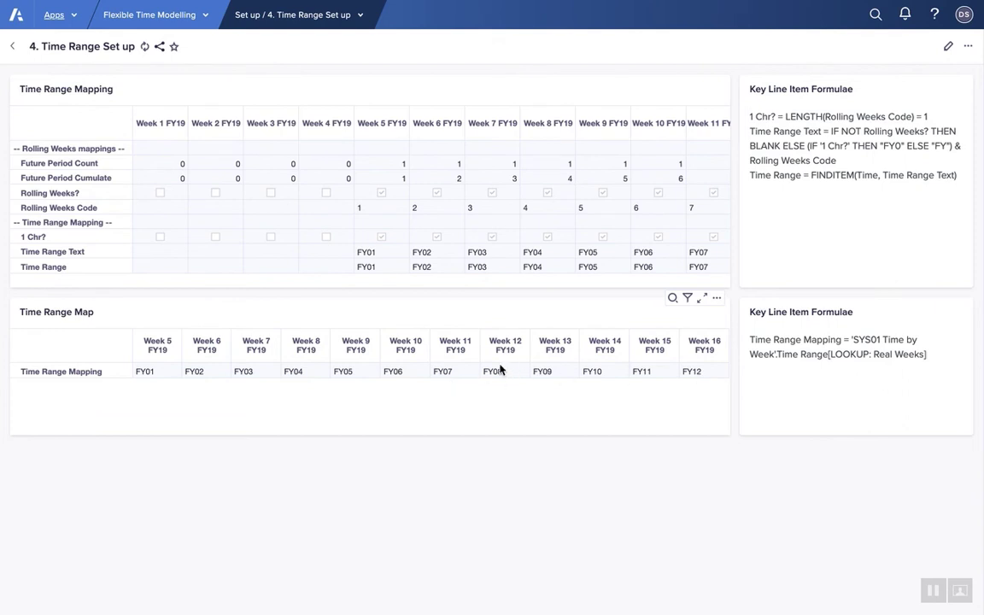
{"action": "left_click", "coordinate": [149, 374]}
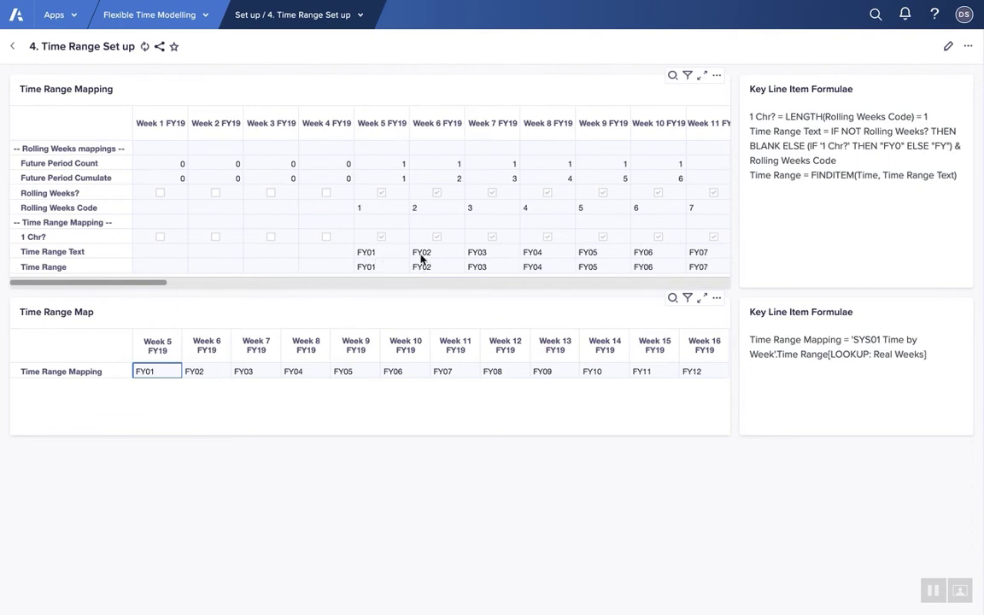
Open the 3. Rolling Weeks - Time Range example page and review its time range grids and formulae.
{"action": "left_click", "coordinate": [360, 15]}
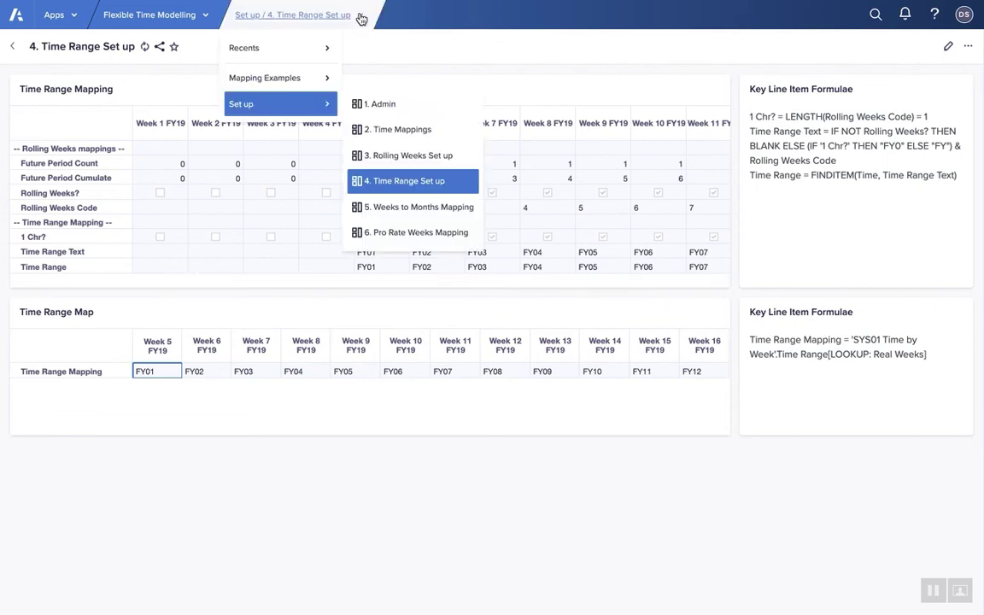
{"action": "mouse_move", "coordinate": [285, 81]}
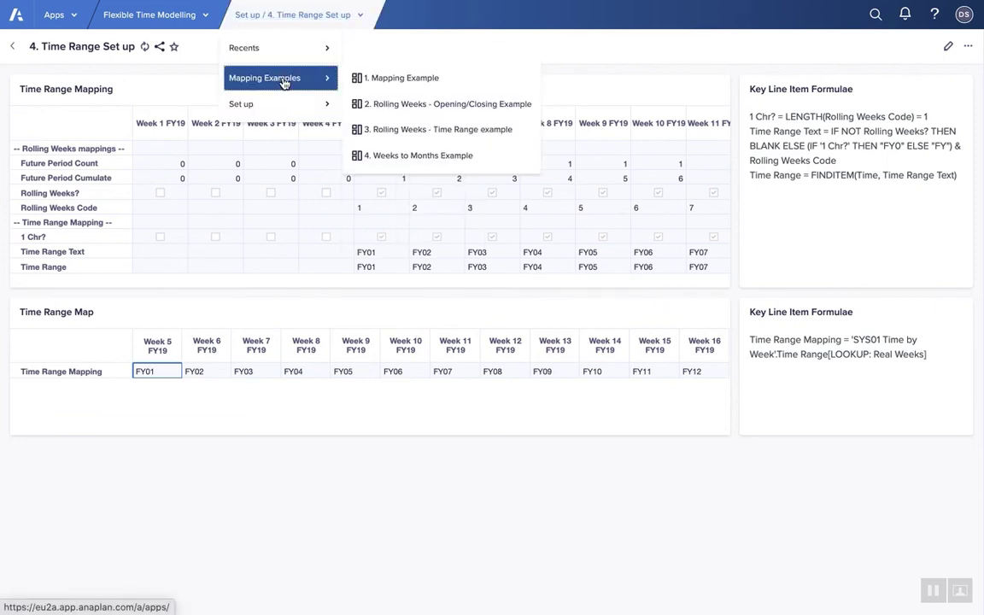
{"action": "left_click", "coordinate": [422, 132]}
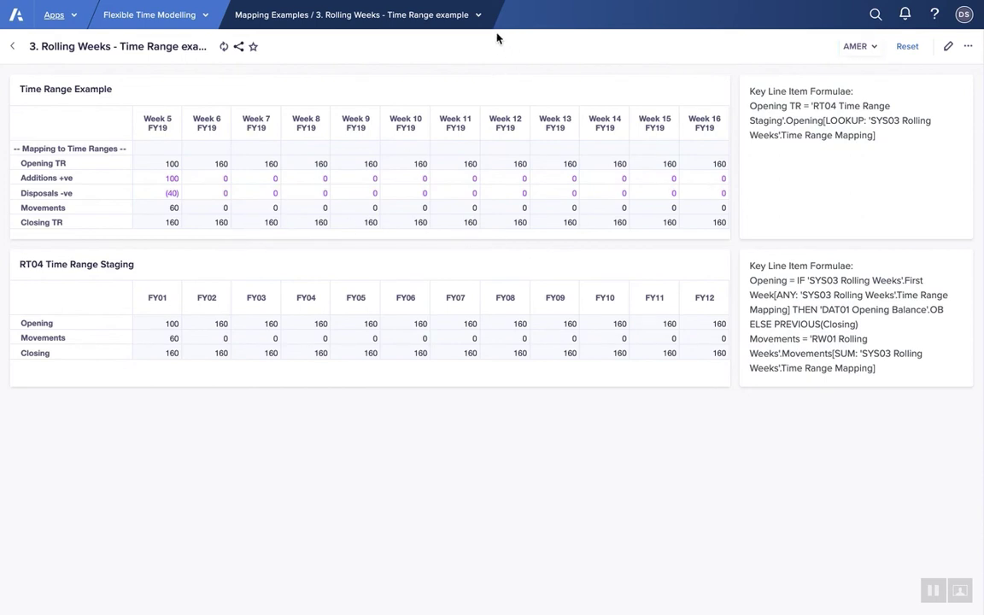
Switch to the model's Time settings, set Current Fiscal Year to FY20: 29 Dec 2019 - 26 Dec 2020, and apply the change.
{"action": "left_click", "coordinate": [377, 9]}
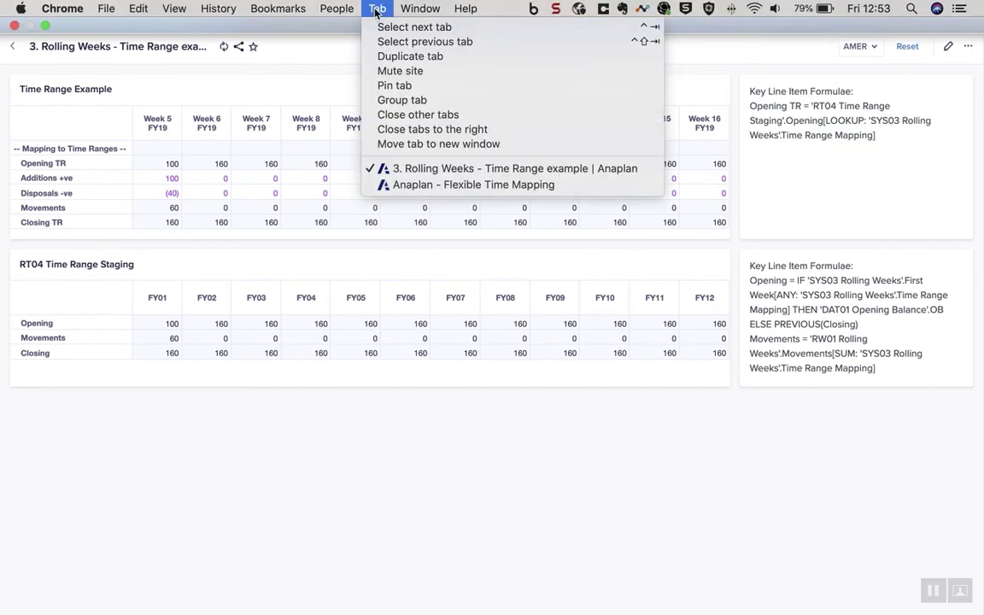
{"action": "left_click", "coordinate": [429, 184]}
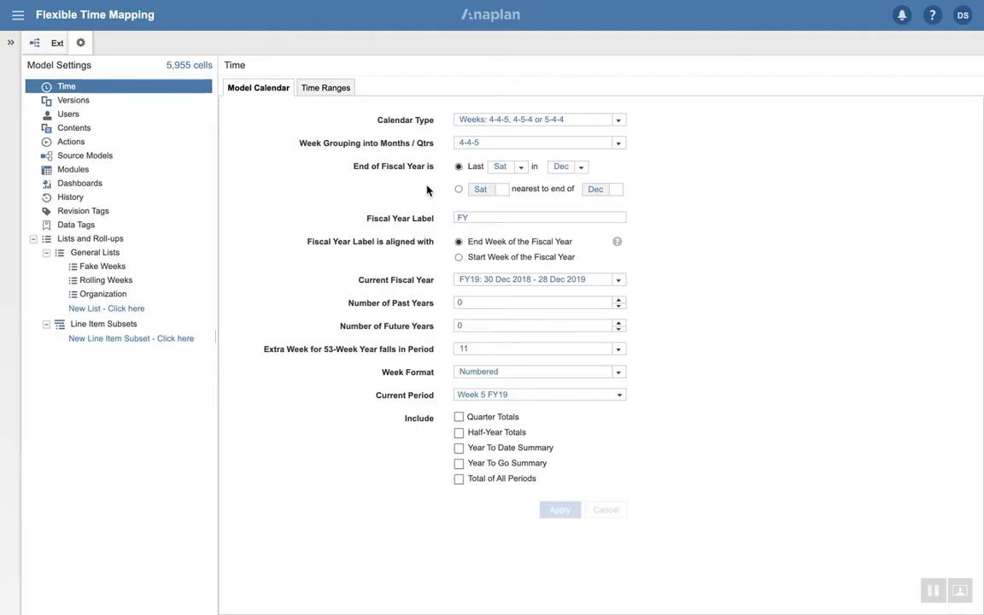
{"action": "left_click", "coordinate": [618, 280]}
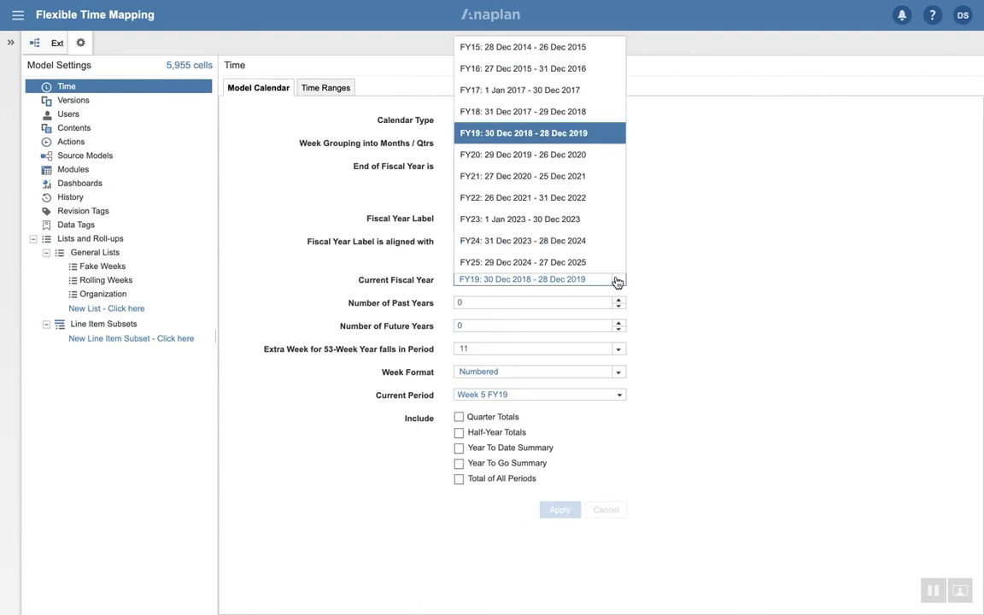
{"action": "left_click", "coordinate": [543, 159]}
{"action": "left_click", "coordinate": [559, 509]}
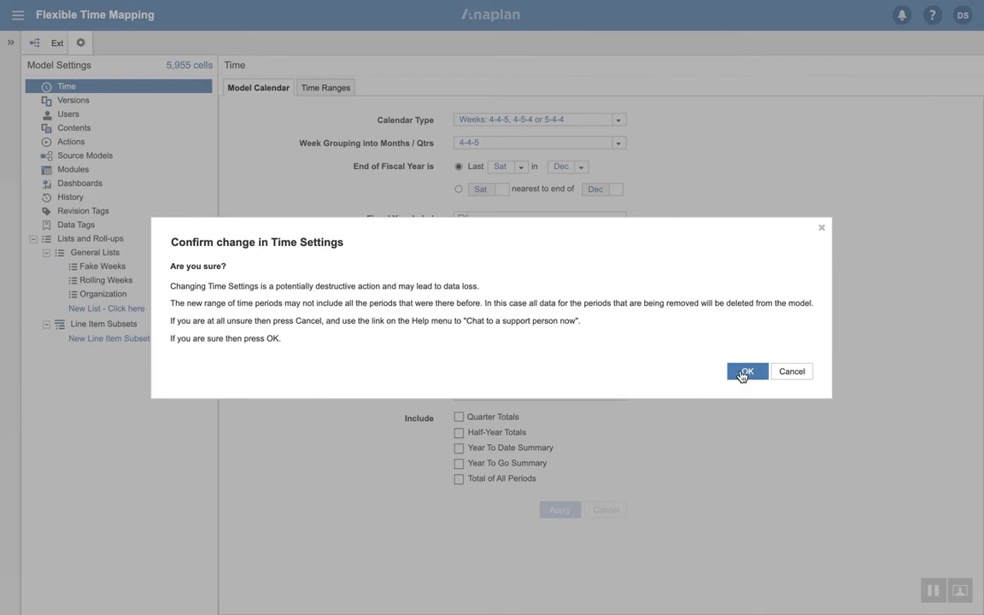
{"action": "left_click", "coordinate": [741, 374]}
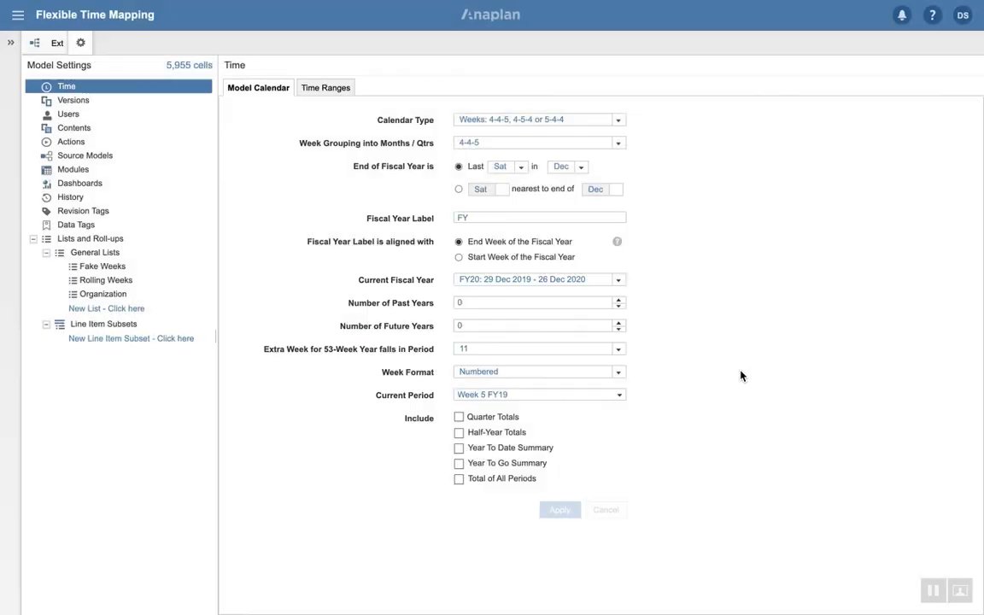
Set the model calendar's Current Period to Week 1 FY20 and apply the change.
{"action": "left_click", "coordinate": [620, 397]}
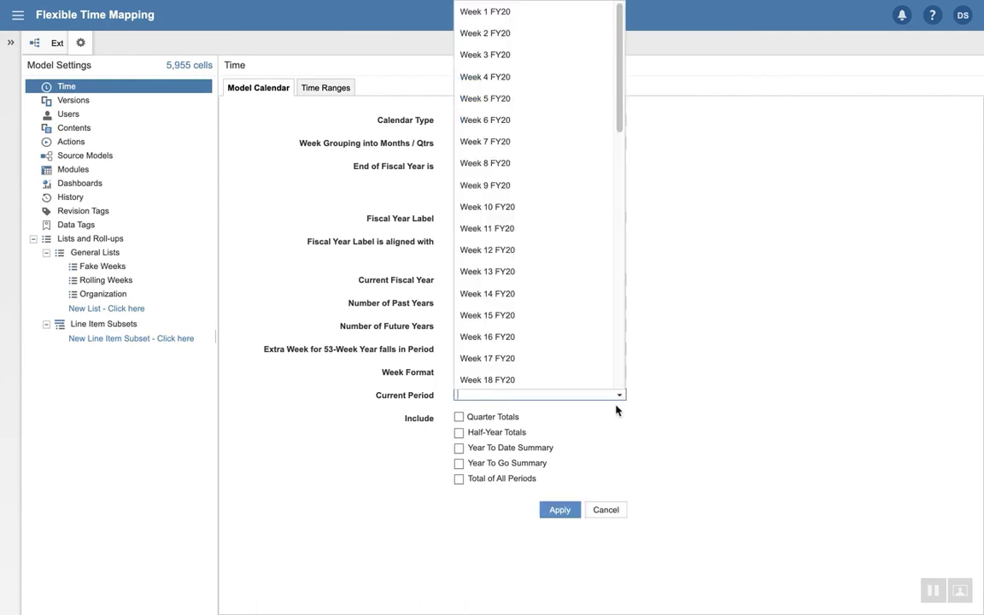
{"action": "left_click", "coordinate": [549, 12]}
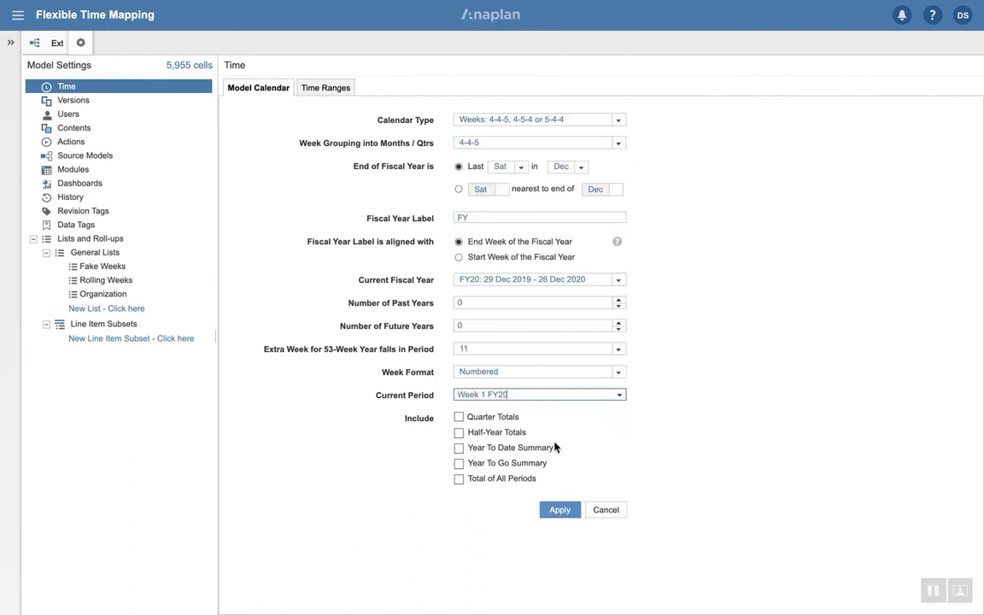
{"action": "left_click", "coordinate": [559, 511]}
{"action": "left_click", "coordinate": [745, 373]}
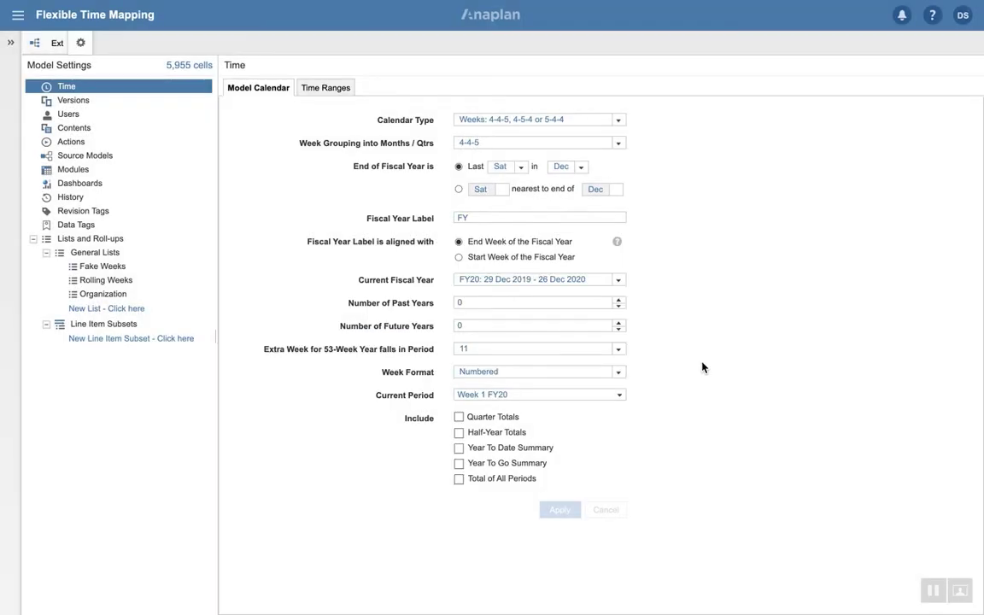
Return to the Flexible Time Modelling app and open the 1. Admin set-up page.
{"action": "mouse_move", "coordinate": [458, 5]}
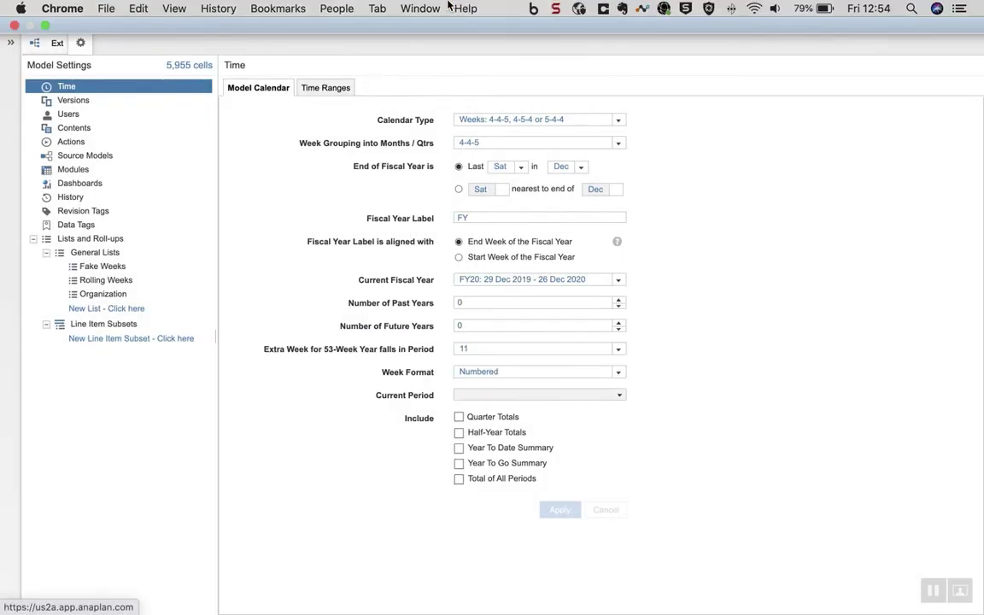
{"action": "left_click", "coordinate": [378, 9]}
{"action": "left_click", "coordinate": [397, 167]}
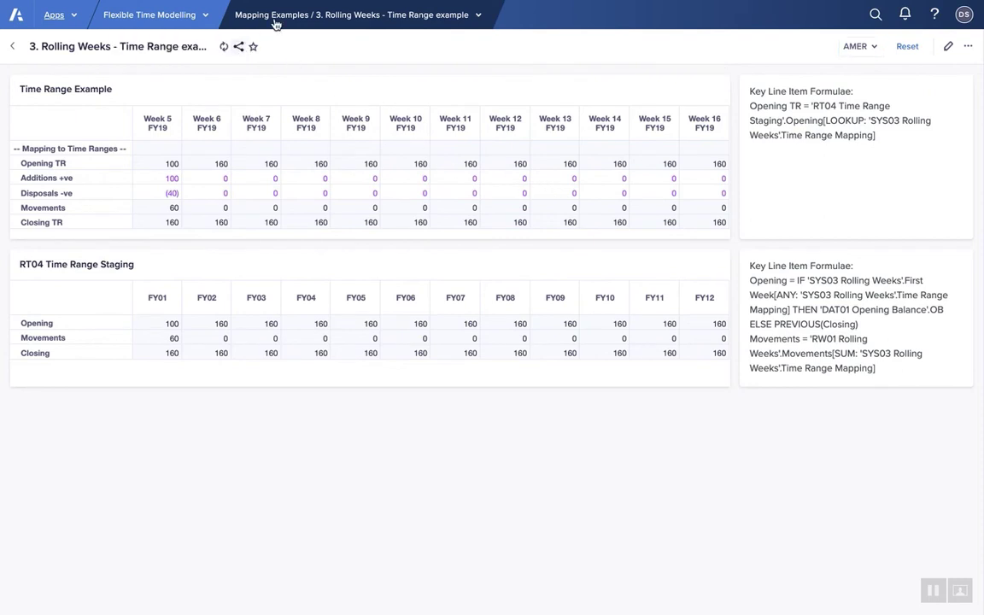
{"action": "left_click", "coordinate": [321, 15]}
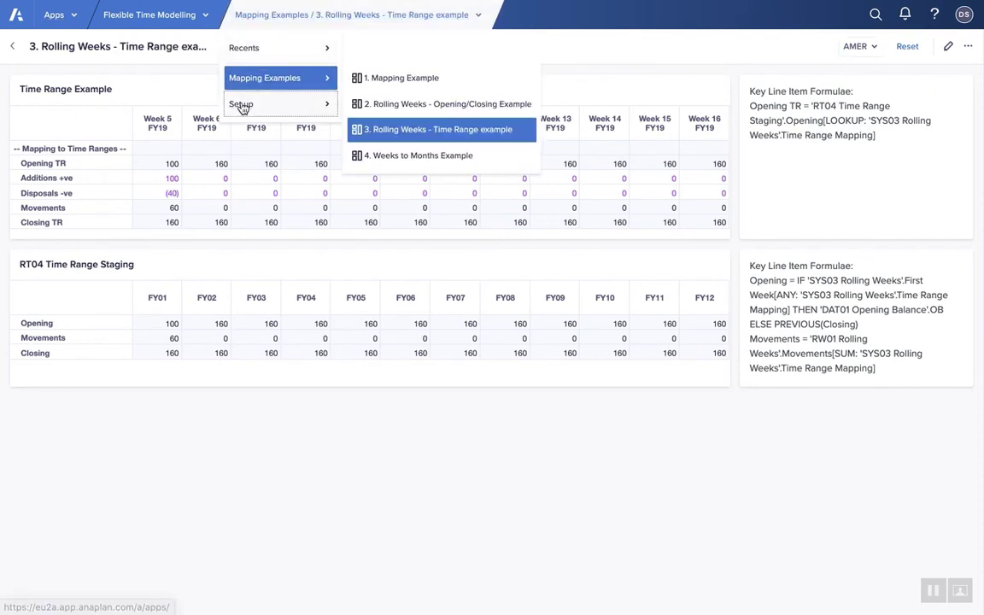
{"action": "mouse_move", "coordinate": [243, 105]}
{"action": "left_click", "coordinate": [386, 106]}
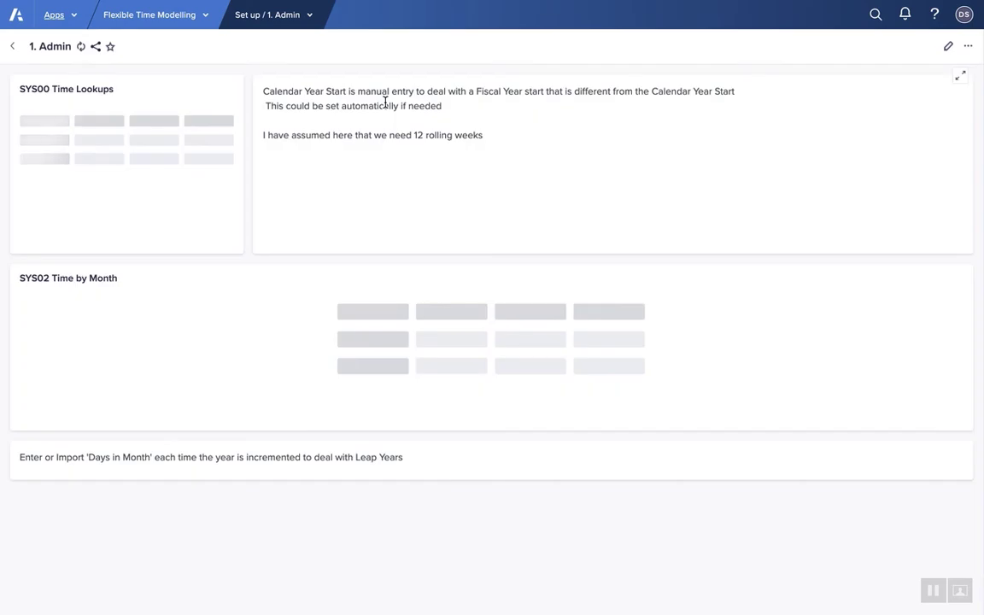
In SYS00 Time Lookups, set Calendar Year Start to 01/01/2020.
{"action": "left_click", "coordinate": [183, 151]}
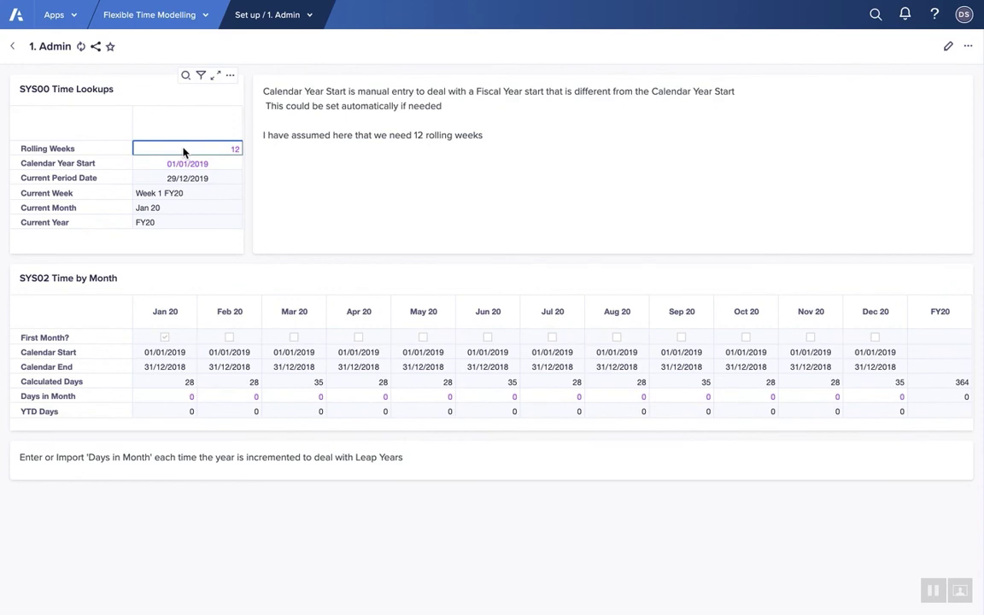
{"action": "left_click", "coordinate": [225, 166]}
{"action": "left_click", "coordinate": [234, 162]}
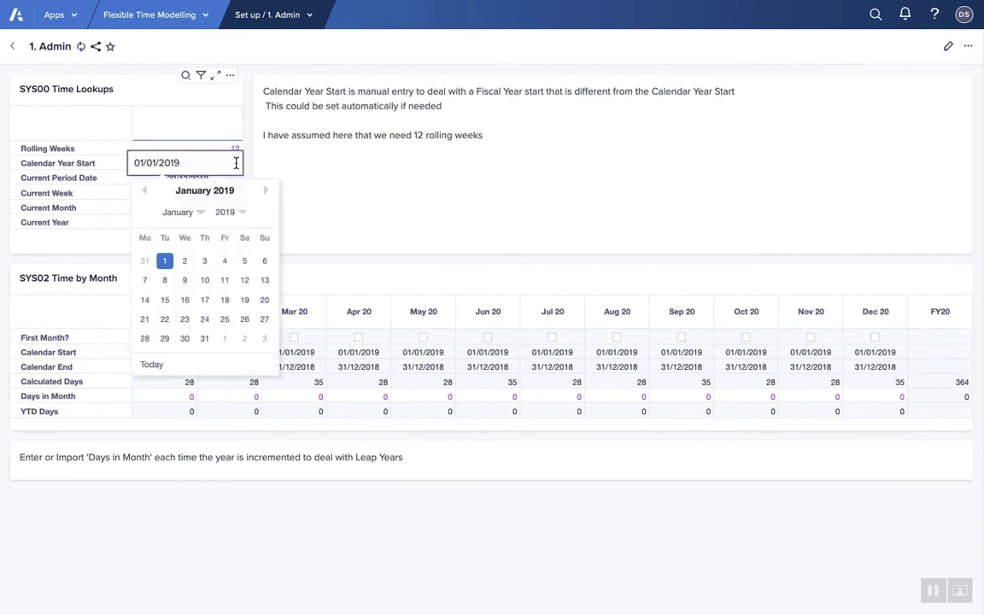
{"action": "left_click", "coordinate": [222, 211]}
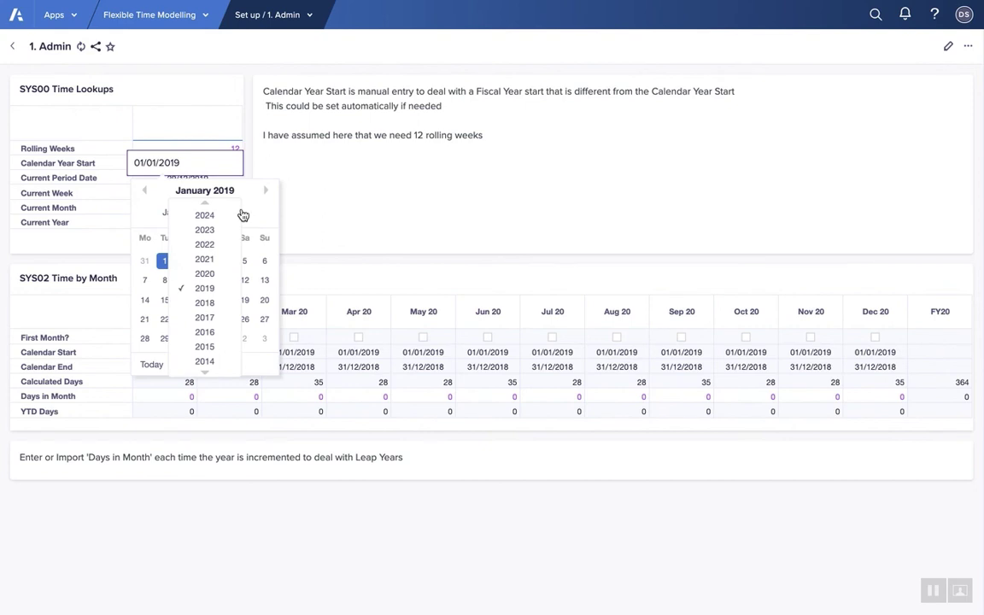
{"action": "left_click", "coordinate": [206, 274]}
{"action": "left_click", "coordinate": [183, 260]}
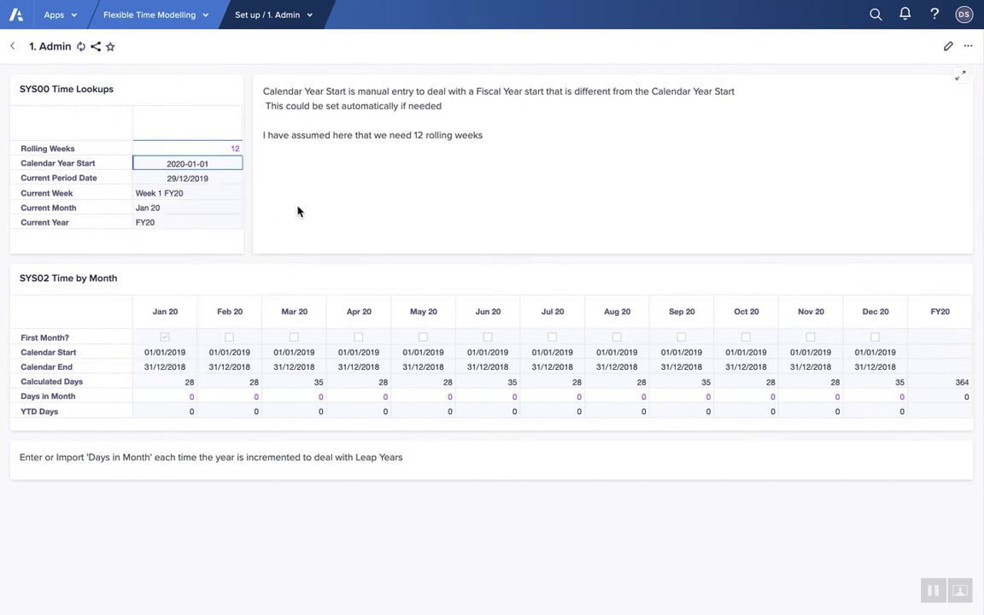
For Days in Month, enter 31, 29, 31, 30, 31, 30, 31, 31, 30, 30 and 30 from Jan 20 to Nov 20.
{"action": "left_click", "coordinate": [176, 396]}
{"action": "type", "text": "31"}
{"action": "key", "text": "Tab"}
{"action": "type", "text": "29"}
{"action": "key", "text": "Tab"}
{"action": "type", "text": "31"}
{"action": "key", "text": "Tab"}
{"action": "type", "text": "30"}
{"action": "key", "text": "Tab"}
{"action": "type", "text": "31"}
{"action": "key", "text": "Tab"}
{"action": "type", "text": "30"}
{"action": "key", "text": "Tab"}
{"action": "type", "text": "31"}
{"action": "key", "text": "Tab"}
{"action": "type", "text": "31"}
{"action": "key", "text": "Tab"}
{"action": "type", "text": "30"}
{"action": "key", "text": "Tab"}
{"action": "type", "text": "30"}
{"action": "key", "text": "Tab"}
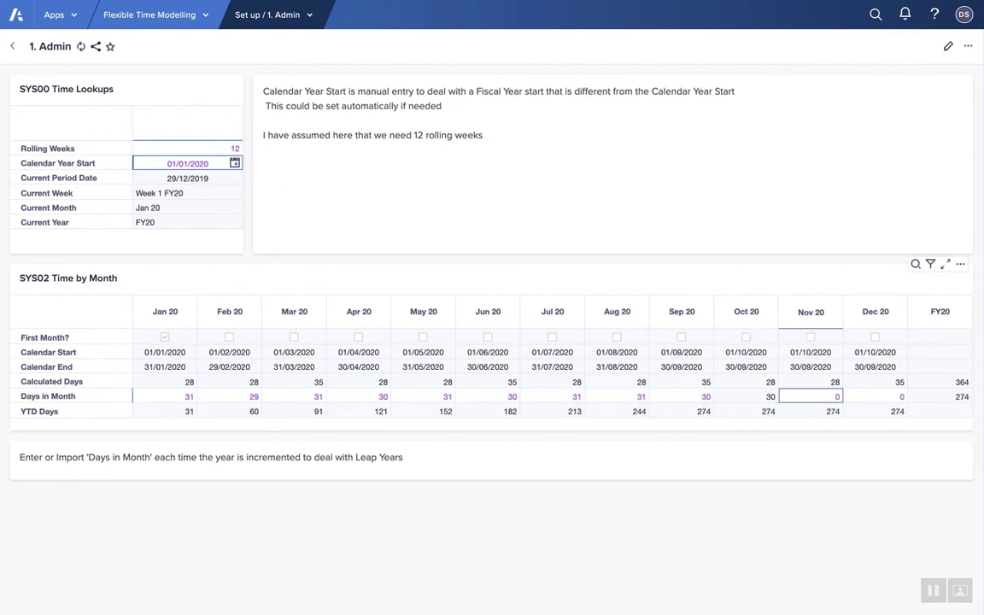
{"action": "type", "text": "31"}
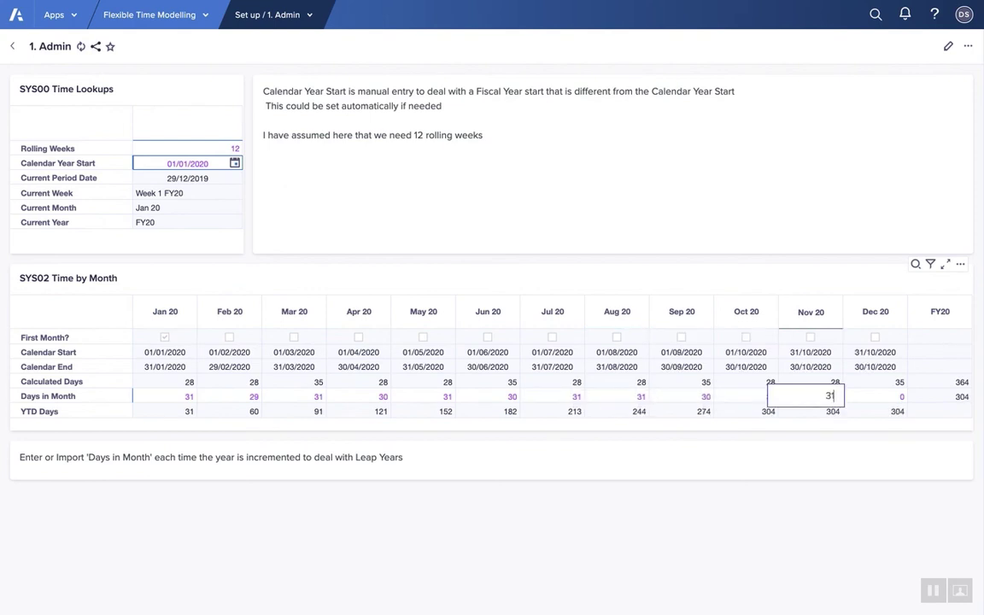
{"action": "type", "text": "0"}
{"action": "key", "text": "Tab"}
Set Days in Month to 31 for both Oct 20 and Dec 20 in SYS02 Time by Month.
{"action": "left_click", "coordinate": [745, 396]}
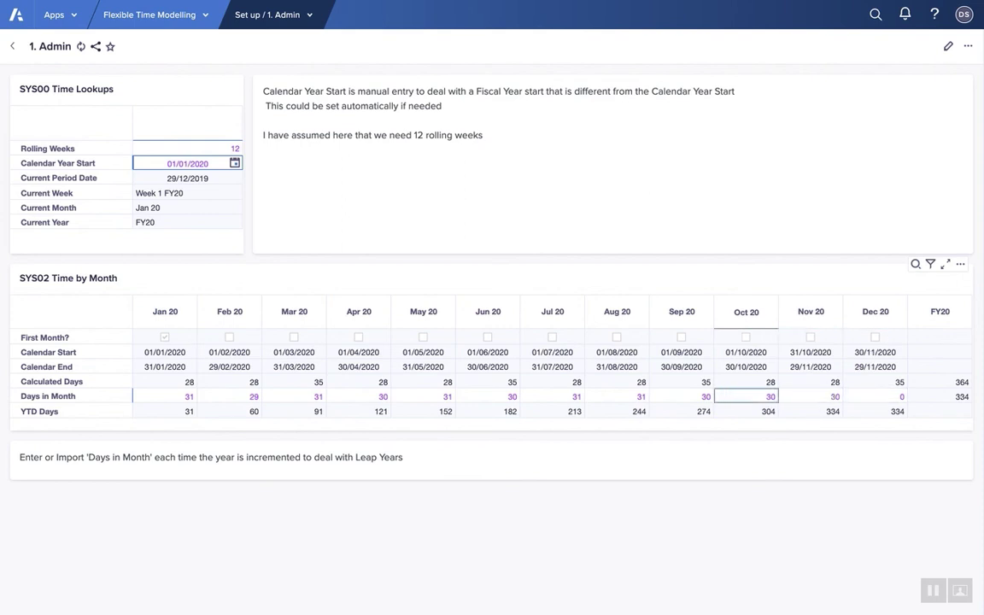
{"action": "type", "text": "31"}
{"action": "key", "text": "Tab"}
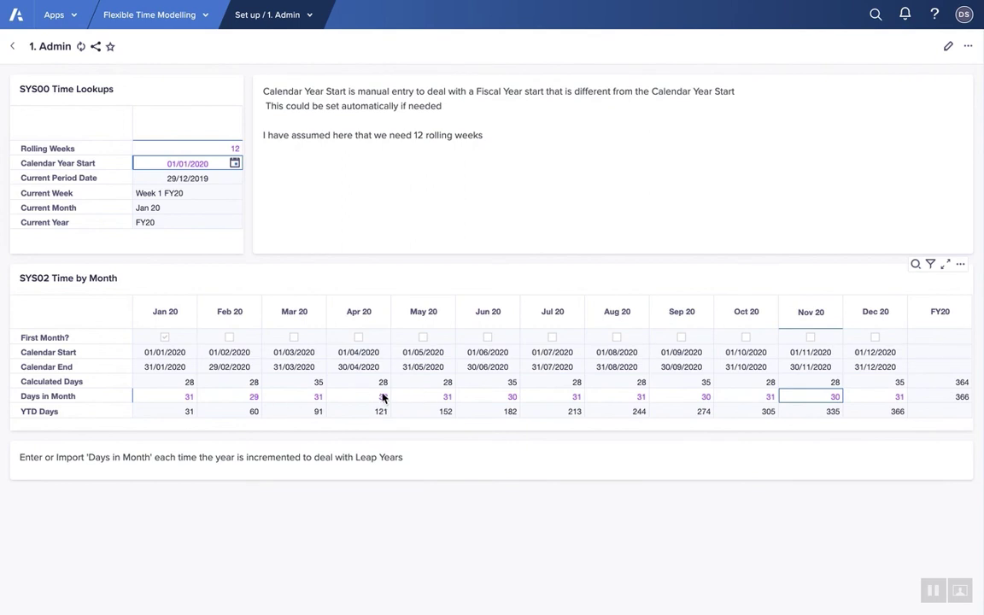
Open the 2. Time Mappings page, run the Create Time Mapping process and close its dialog.
{"action": "left_click", "coordinate": [308, 15]}
{"action": "left_click", "coordinate": [385, 132]}
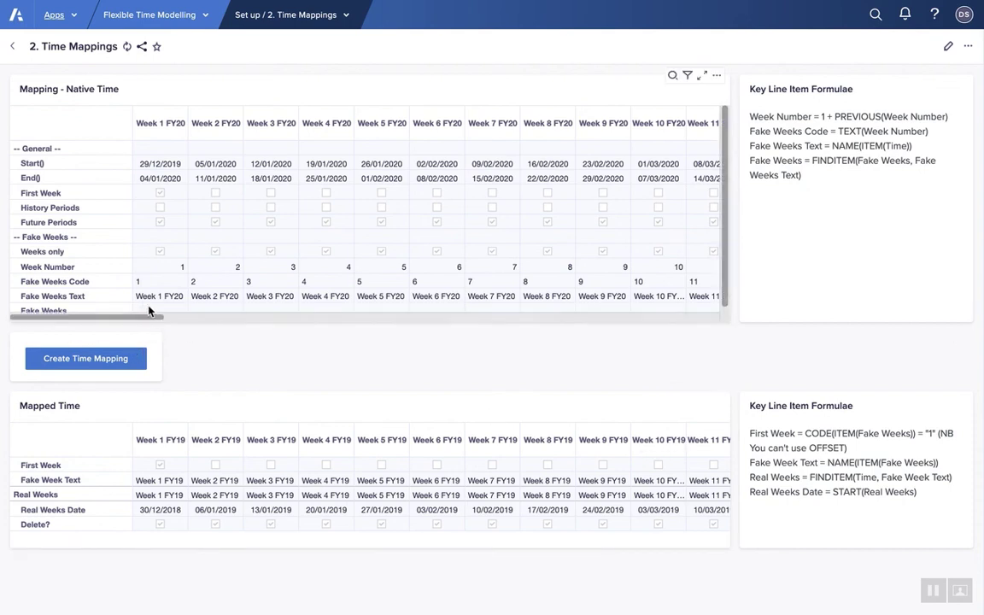
{"action": "scroll", "coordinate": [257, 304], "scroll_direction": "down", "scroll_amount": 1}
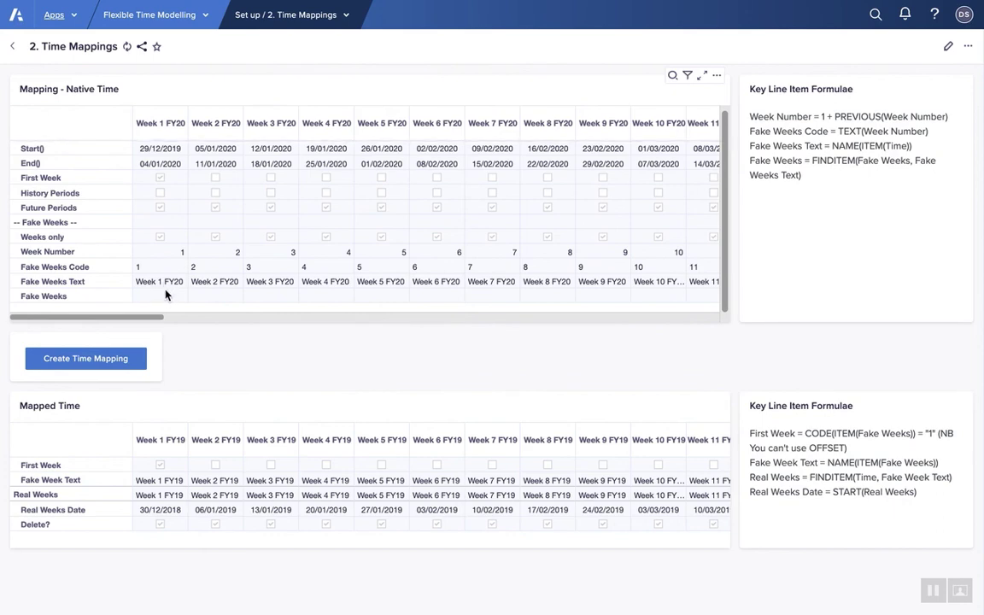
{"action": "left_click", "coordinate": [101, 359]}
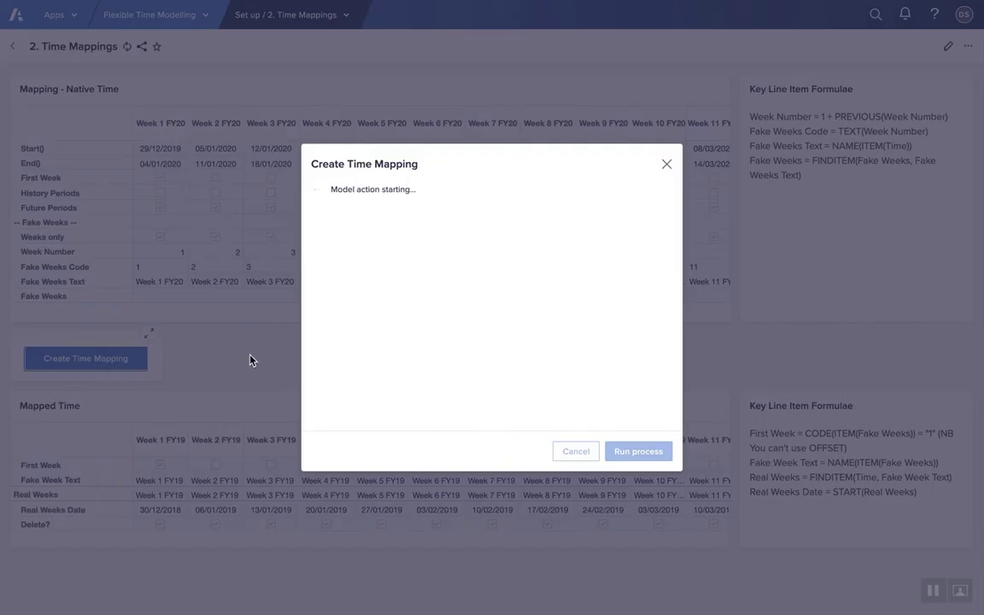
{"action": "left_click", "coordinate": [642, 452]}
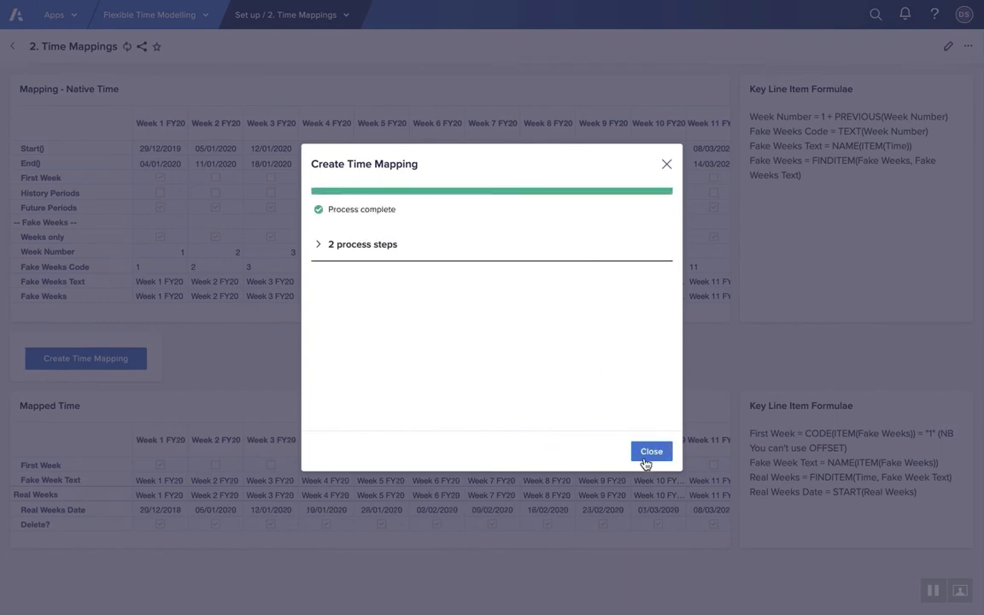
{"action": "left_click", "coordinate": [643, 452]}
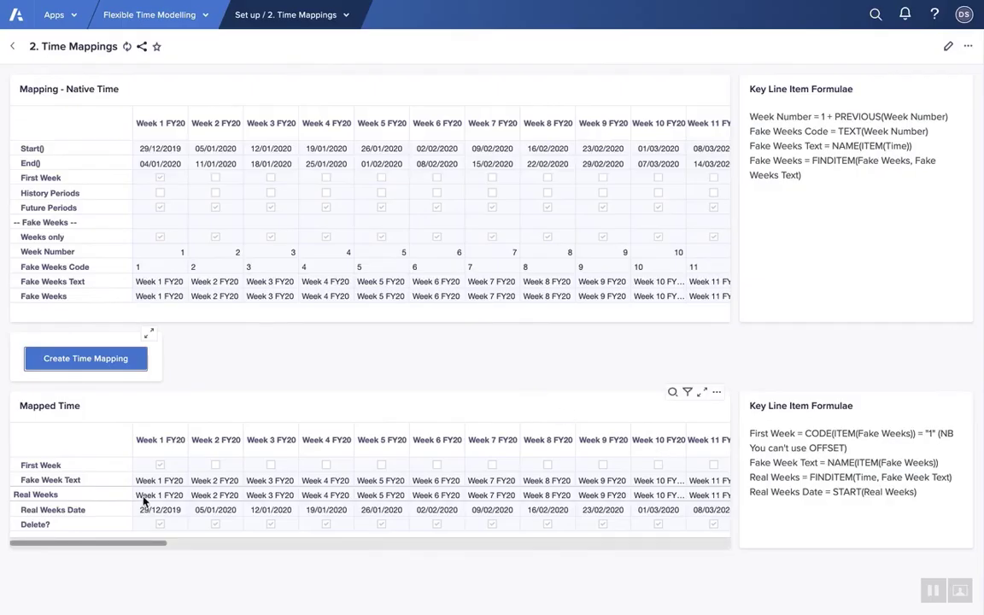
Open the 3. Rolling Weeks Set up page and run the Create Rolling Weeks process.
{"action": "left_click", "coordinate": [342, 16]}
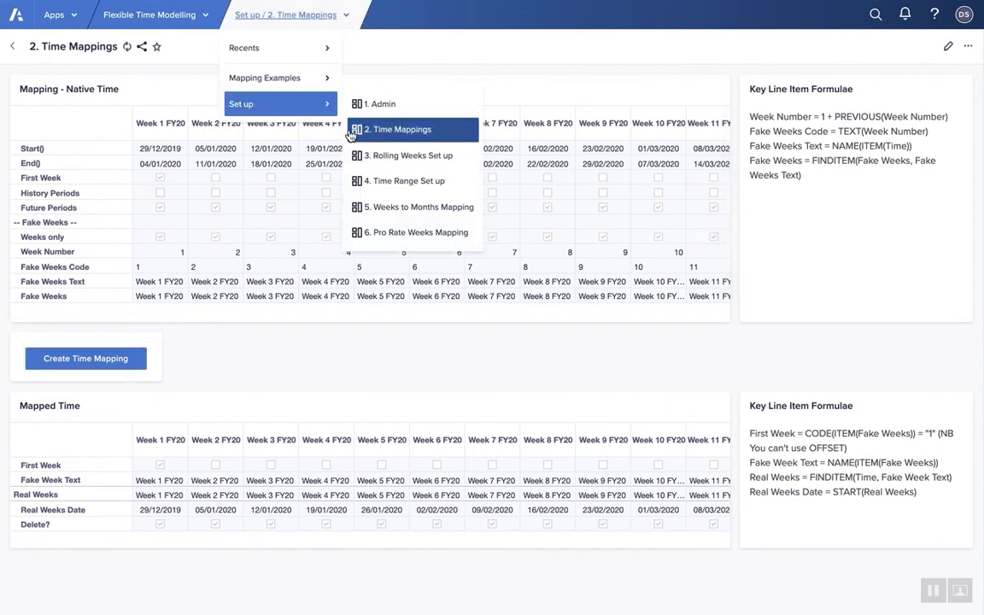
{"action": "left_click", "coordinate": [389, 156]}
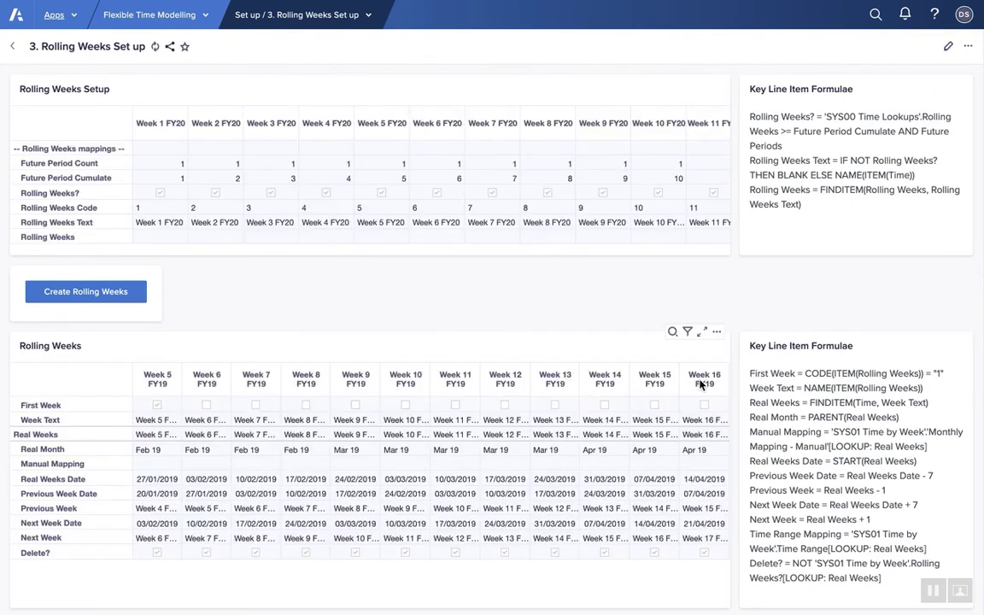
{"action": "left_click", "coordinate": [95, 294]}
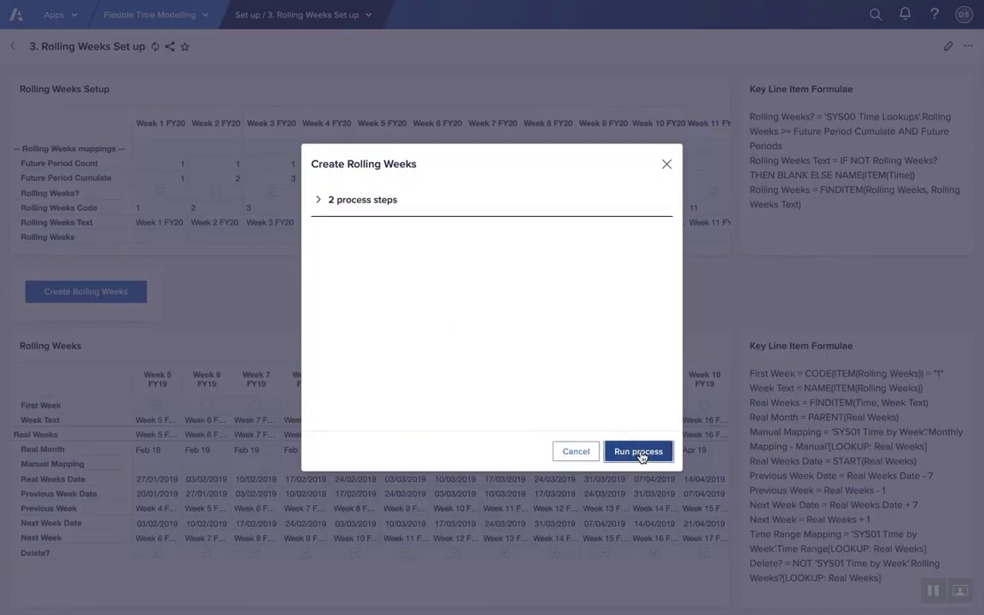
{"action": "left_click", "coordinate": [639, 453]}
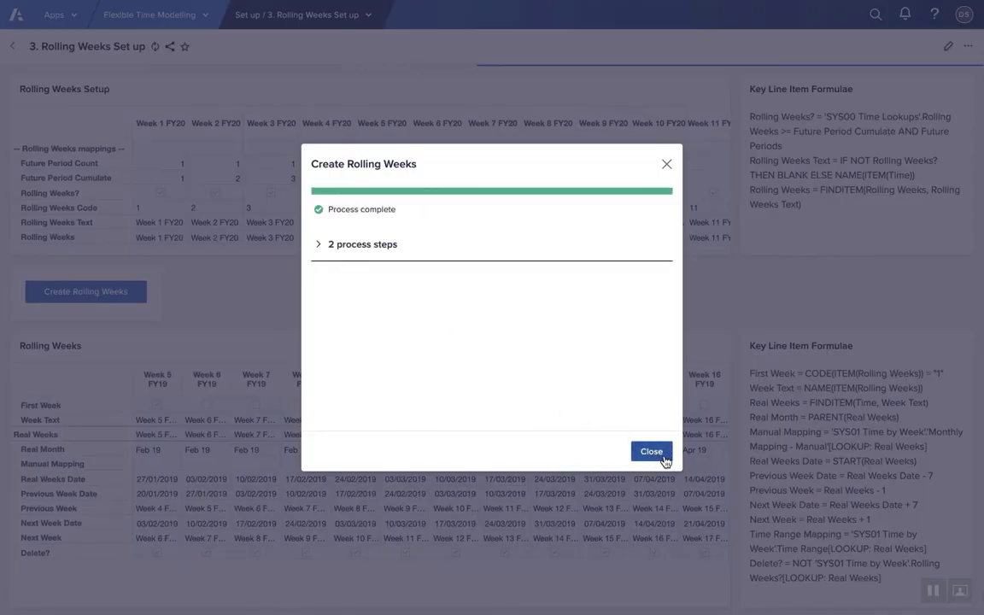
Close the completed Create Rolling Weeks process dialog and open the 1. Mapping Example page under Mapping Examples.
{"action": "left_click", "coordinate": [655, 453]}
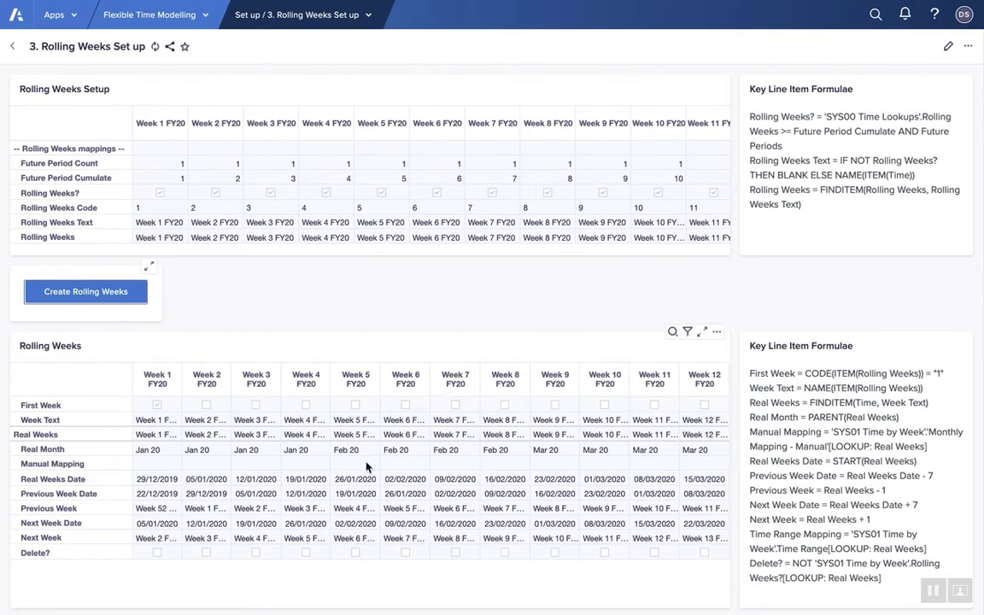
{"action": "left_click", "coordinate": [370, 16]}
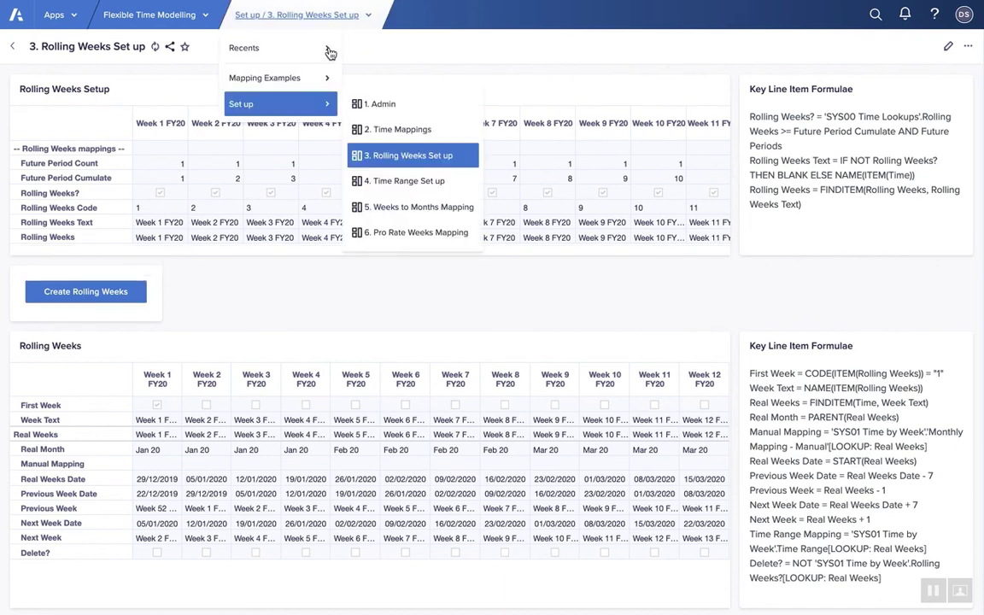
{"action": "left_click", "coordinate": [280, 81]}
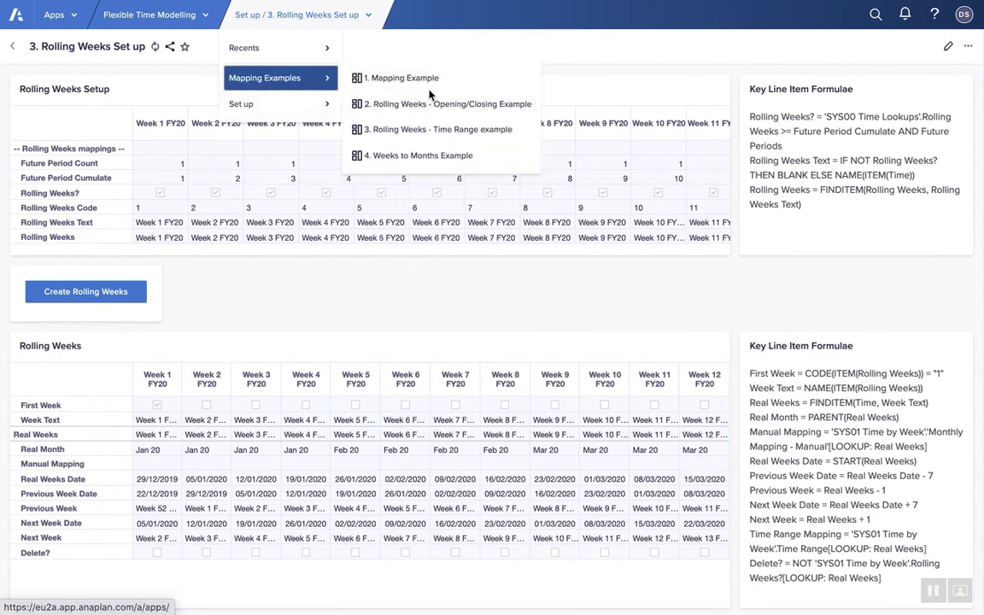
{"action": "left_click", "coordinate": [398, 80]}
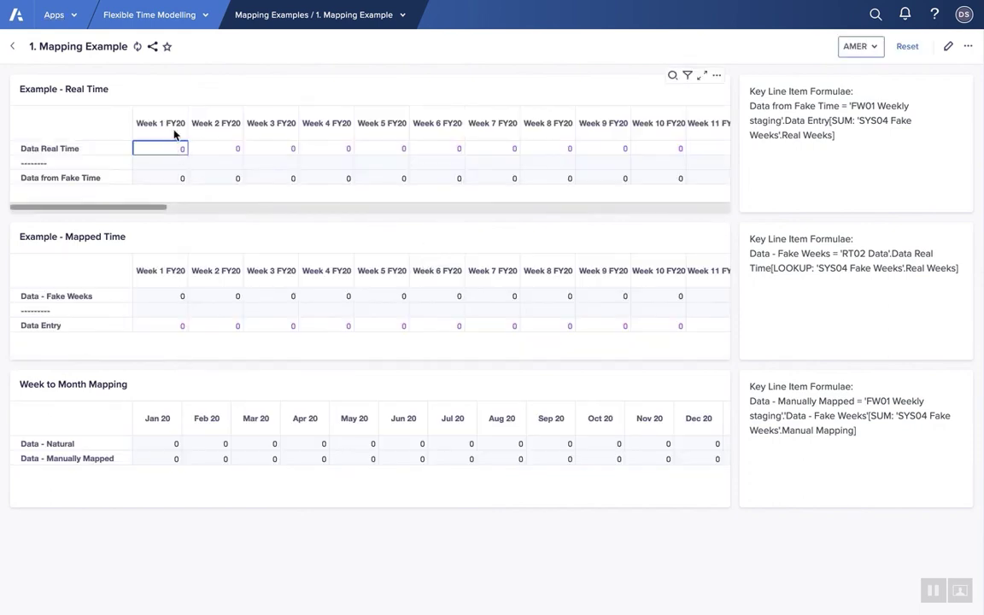
Enter 222, 333 and 44 as Data Real Time for Weeks 1 to 3 FY20 in Example - Real Time.
{"action": "type", "text": "222"}
{"action": "key", "text": "Tab"}
{"action": "type", "text": "333"}
{"action": "key", "text": "Tab"}
{"action": "type", "text": "44"}
{"action": "key", "text": "Tab"}
{"action": "key", "text": "Tab"}
Enter 111, 123 and 345 as Data Entry for Weeks 1 to 3 FY20 in Example - Mapped Time.
{"action": "left_click", "coordinate": [166, 325]}
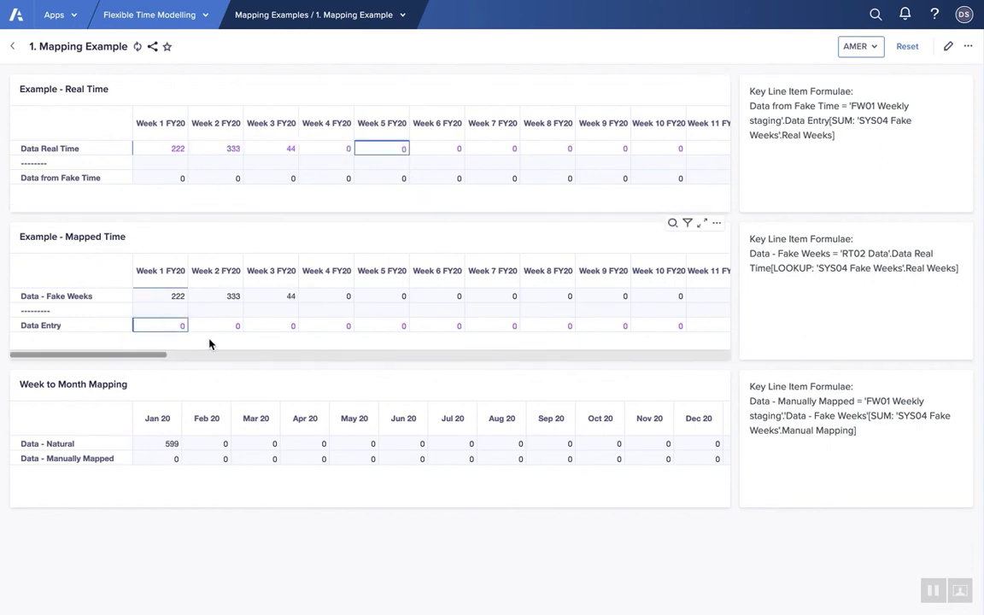
{"action": "type", "text": "111"}
{"action": "key", "text": "Tab"}
{"action": "type", "text": "123"}
{"action": "key", "text": "Tab"}
{"action": "type", "text": "345"}
{"action": "key", "text": "Tab"}
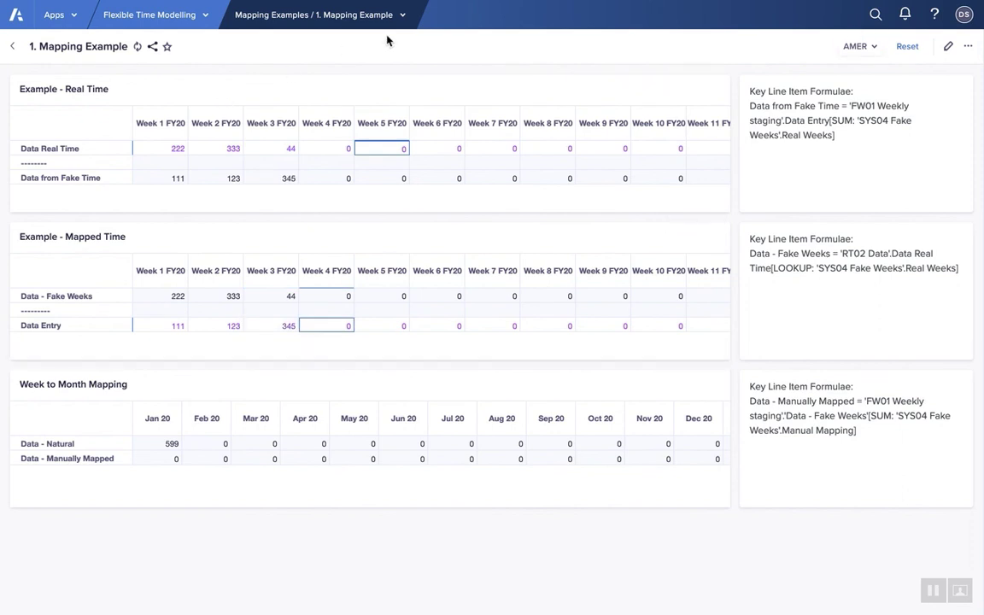
Open the 2. Rolling Weeks - Opening/Closing Example page and set the AMER opening balance to 2000.
{"action": "left_click", "coordinate": [406, 17]}
{"action": "left_click", "coordinate": [420, 106]}
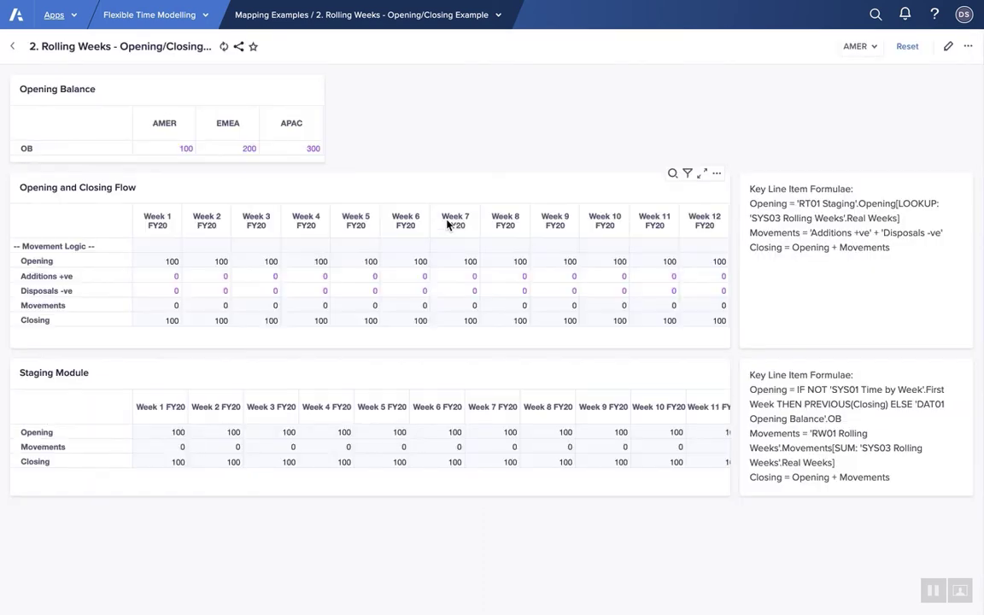
{"action": "left_click", "coordinate": [169, 148]}
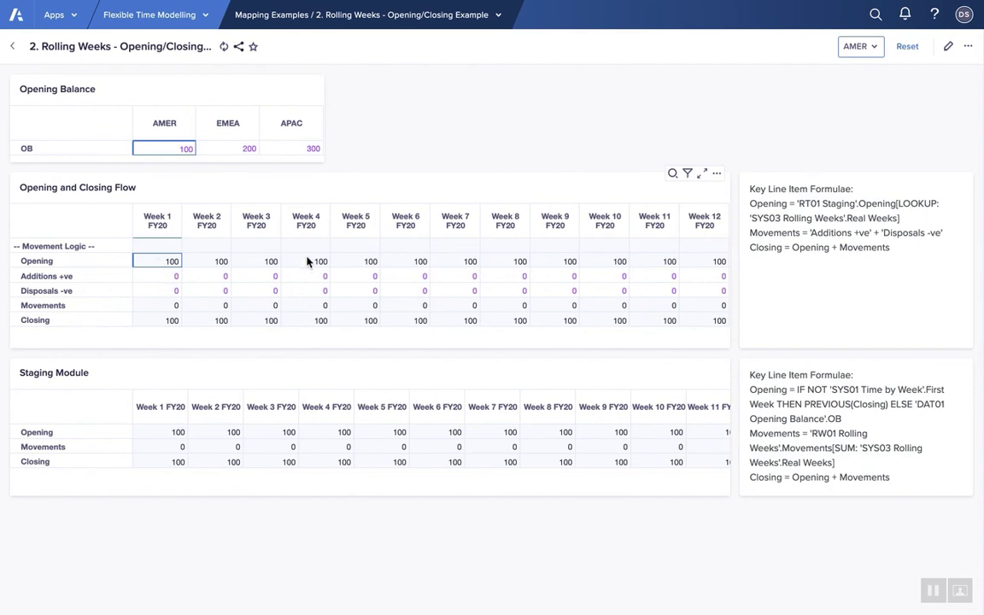
{"action": "double_click", "coordinate": [167, 150]}
{"action": "type", "text": "2000"}
{"action": "key", "text": "Return"}
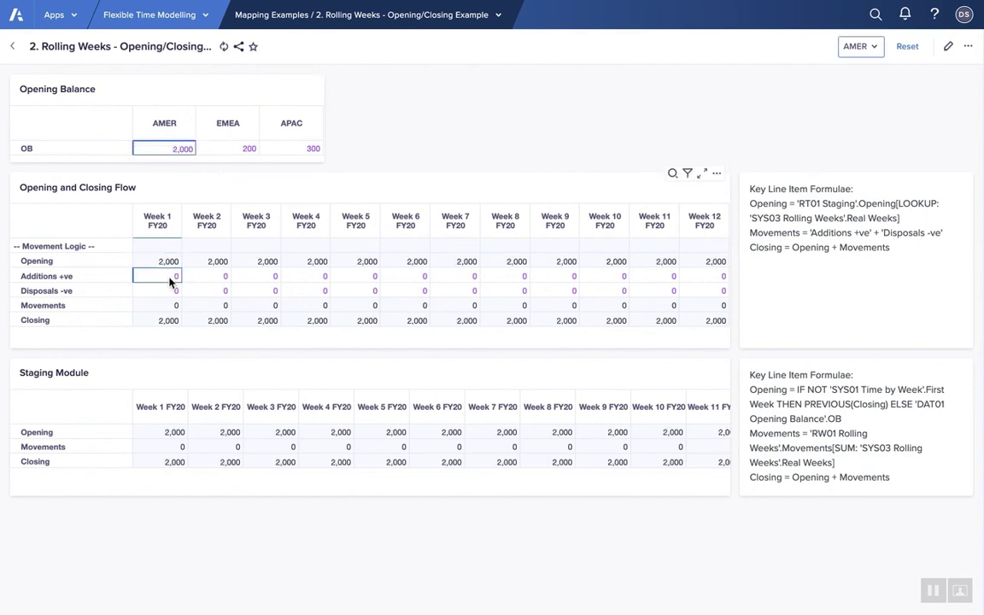
Set Week 1 FY20 Additions to 2,000 and Disposals to -40 in Opening and Closing Flow.
{"action": "type", "text": "2,000"}
{"action": "key", "text": "Return"}
{"action": "type", "text": "-40"}
{"action": "key", "text": "Return"}
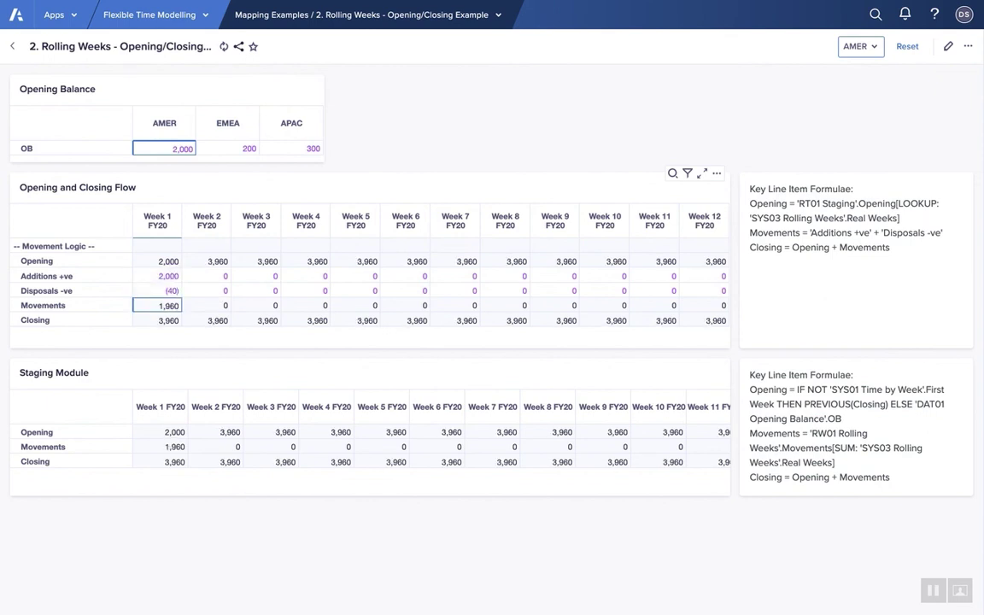
Review the 3. Rolling Weeks - Time Range example page and open the 4. Weeks to Months Example page.
{"action": "left_click", "coordinate": [498, 15]}
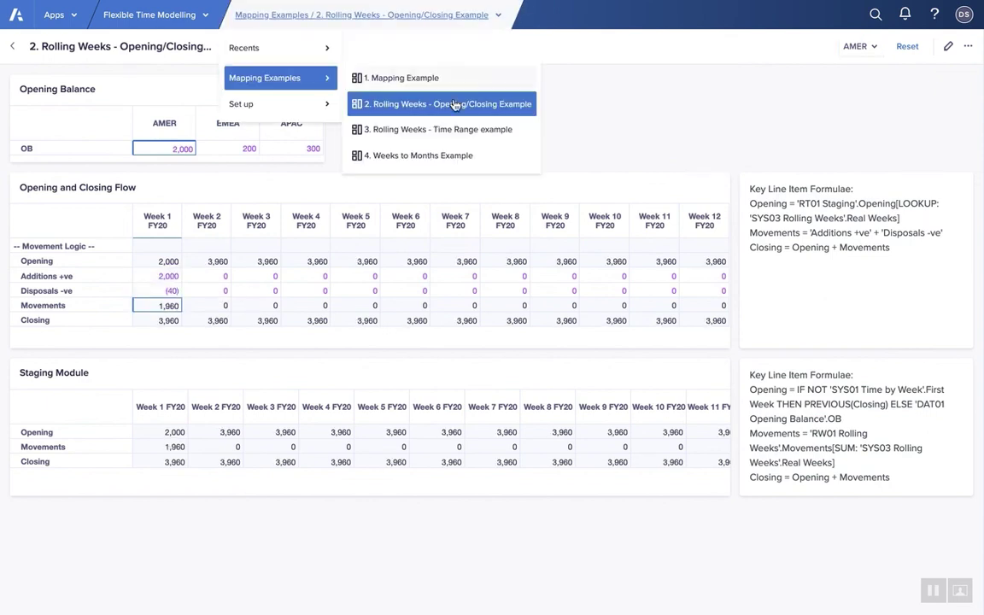
{"action": "left_click", "coordinate": [424, 131]}
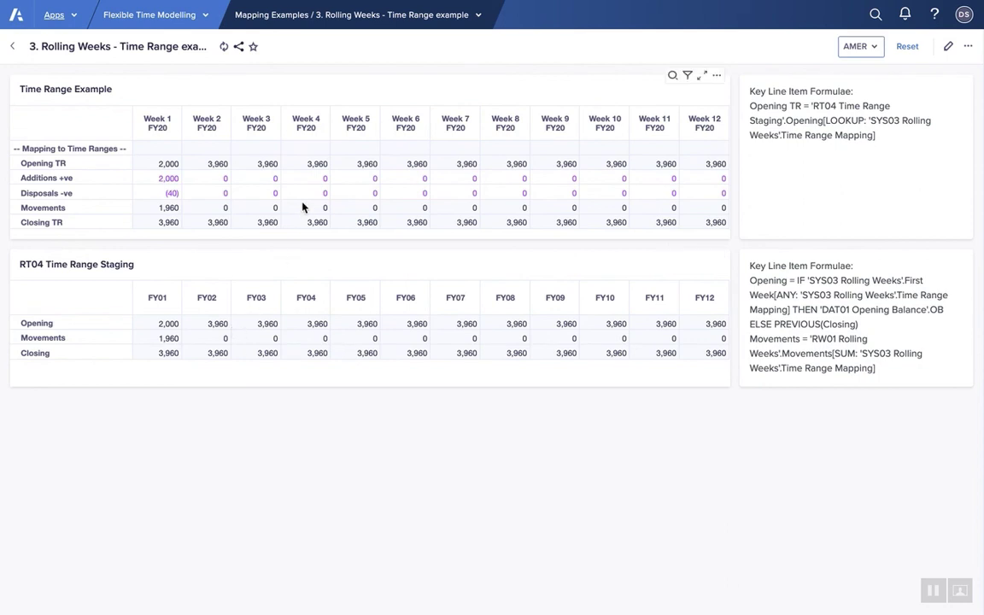
{"action": "left_click", "coordinate": [478, 14]}
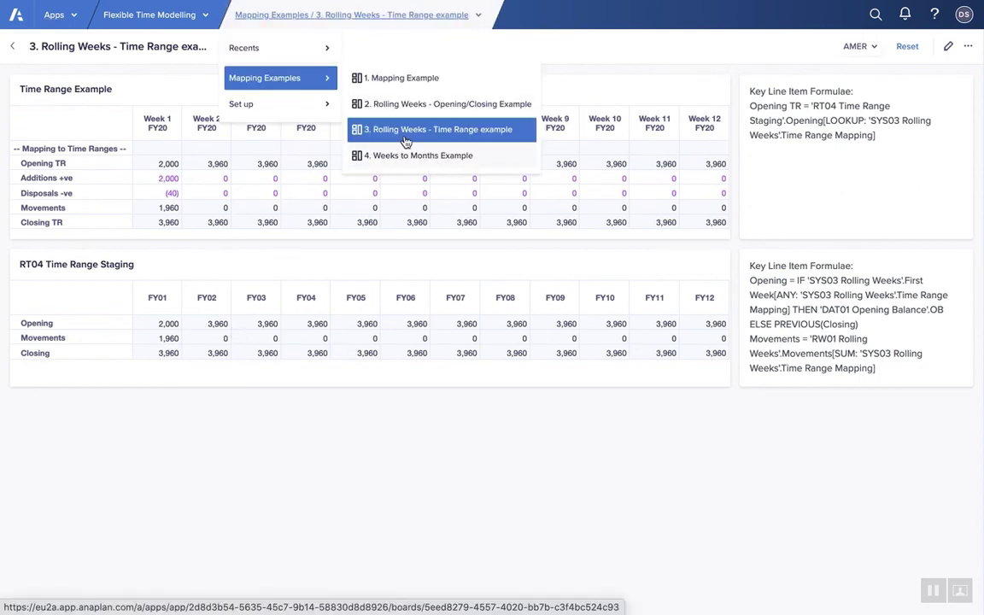
{"action": "left_click", "coordinate": [433, 160]}
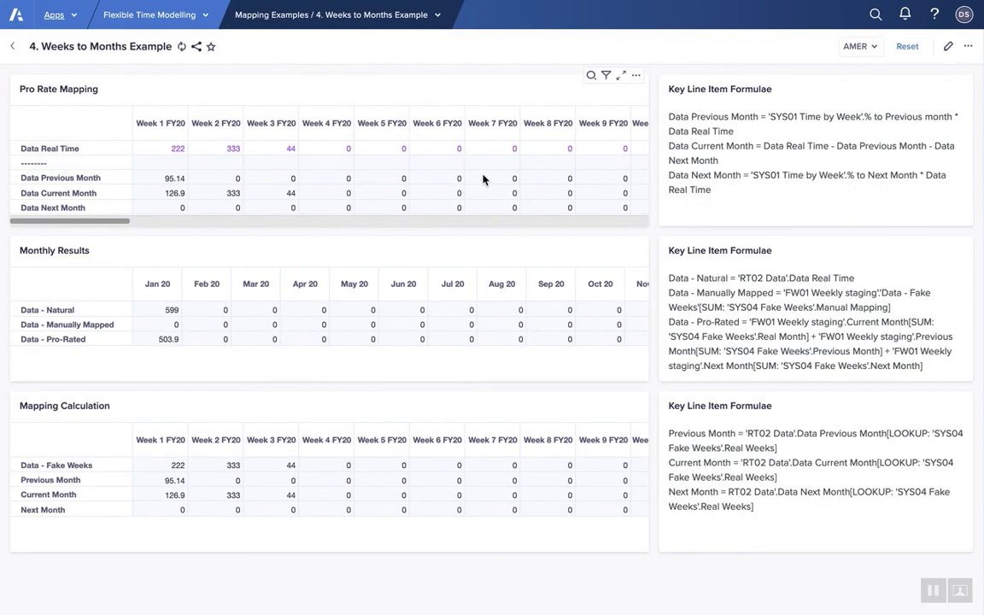
Switch the page's region to EMEA and fill Data Real Time with 7 for all weeks in Pro Rate Mapping.
{"action": "left_click", "coordinate": [856, 46]}
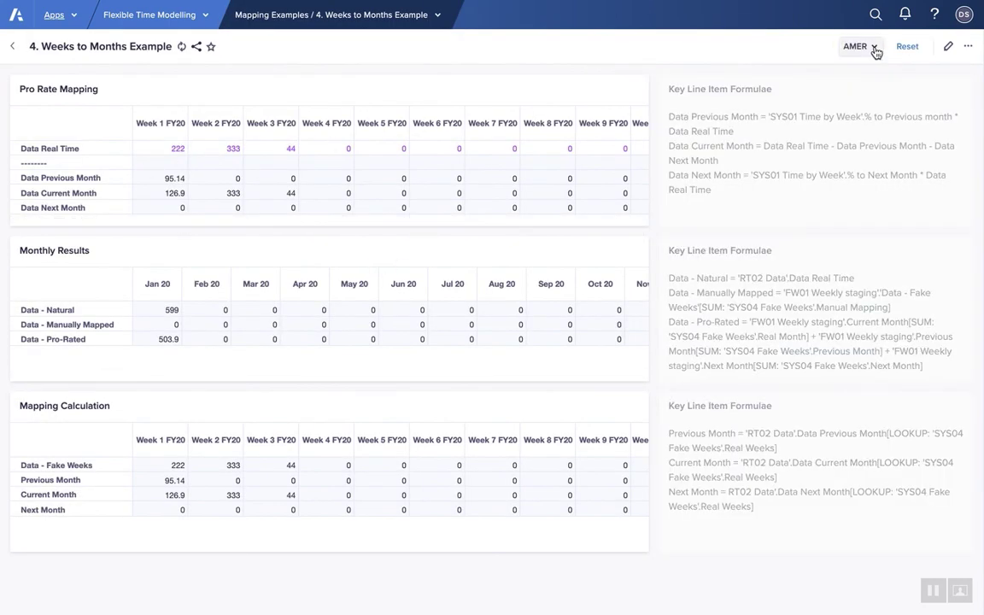
{"action": "left_click", "coordinate": [794, 138]}
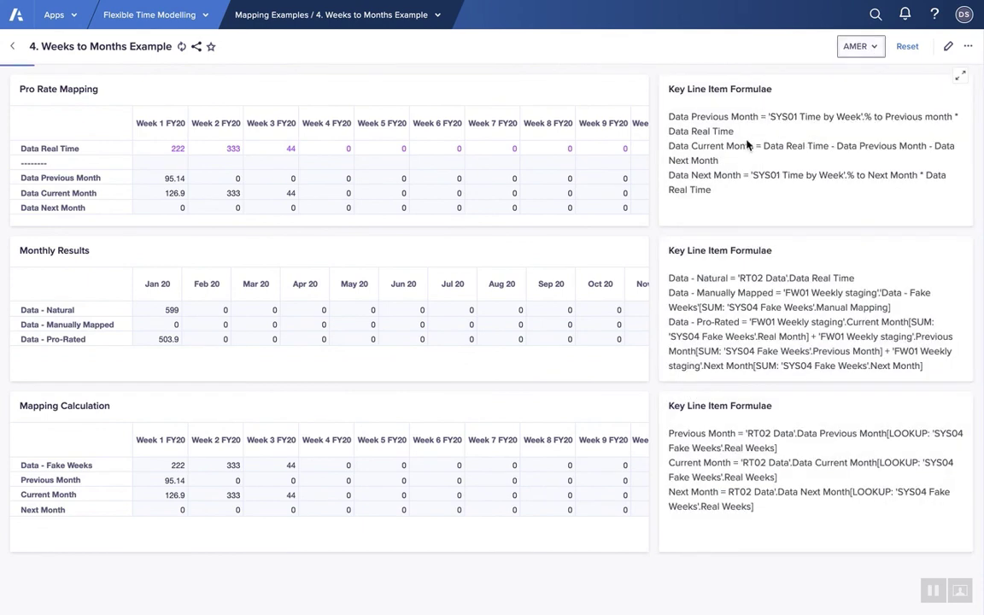
{"action": "left_click", "coordinate": [166, 152]}
{"action": "type", "text": "7"}
{"action": "key", "text": "Tab"}
{"action": "type", "text": "7"}
{"action": "key", "text": "Tab"}
{"action": "type", "text": "7"}
{"action": "key", "text": "shift+Tab"}
{"action": "key", "text": "shift+Tab"}
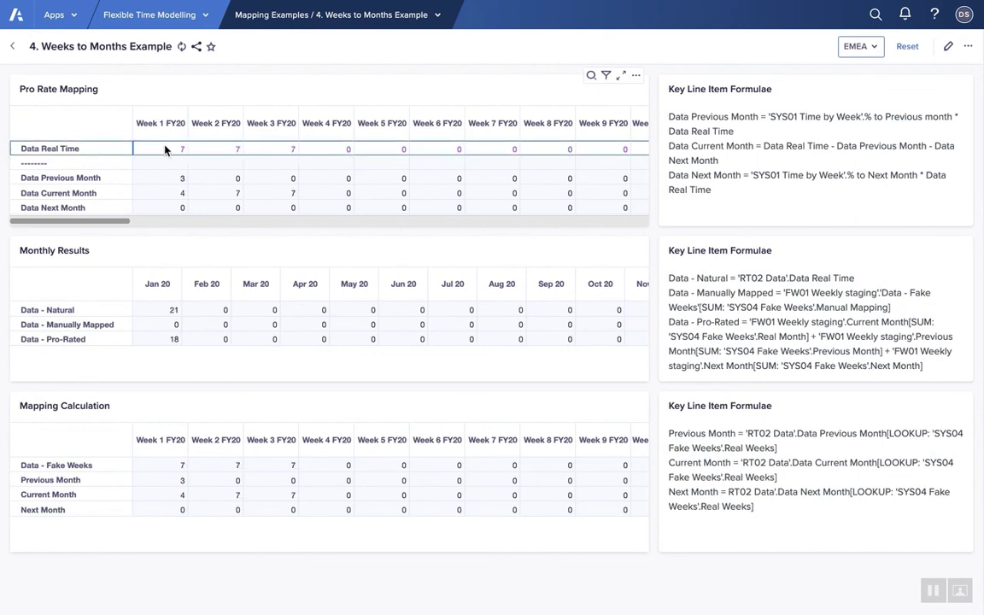
{"action": "left_click", "coordinate": [111, 151]}
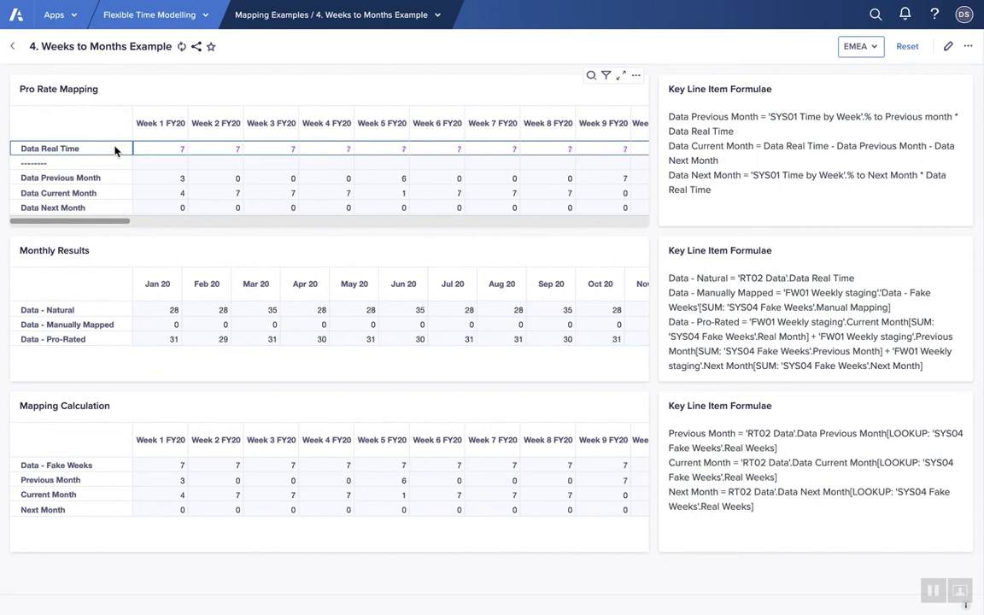
On the 5. Weeks to Months Mapping page, copy the Month Mapping - Timescale row into Monthly Mapping - Manual.
{"action": "left_click", "coordinate": [306, 15]}
{"action": "mouse_move", "coordinate": [244, 107]}
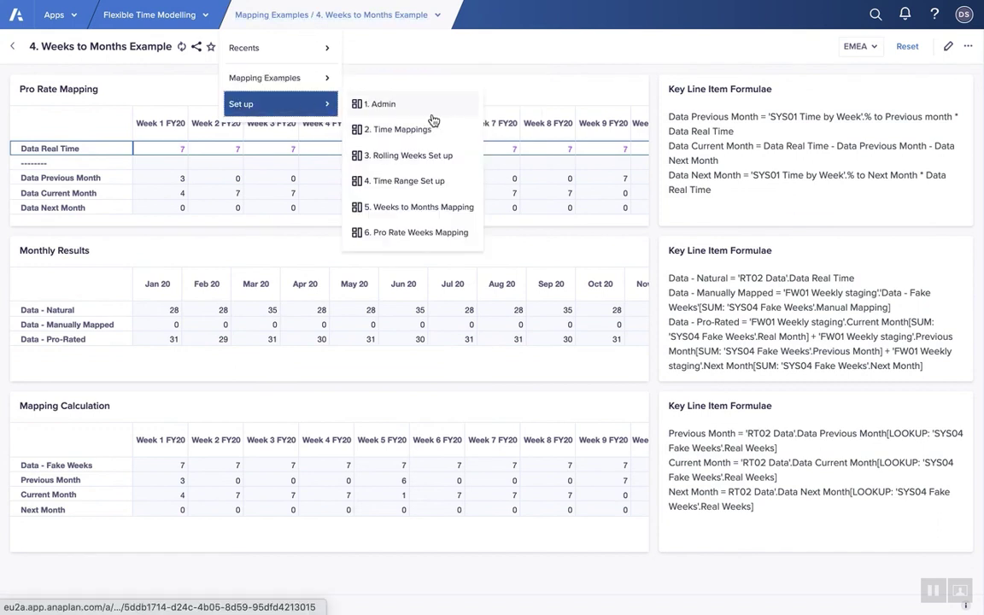
{"action": "left_click", "coordinate": [406, 209]}
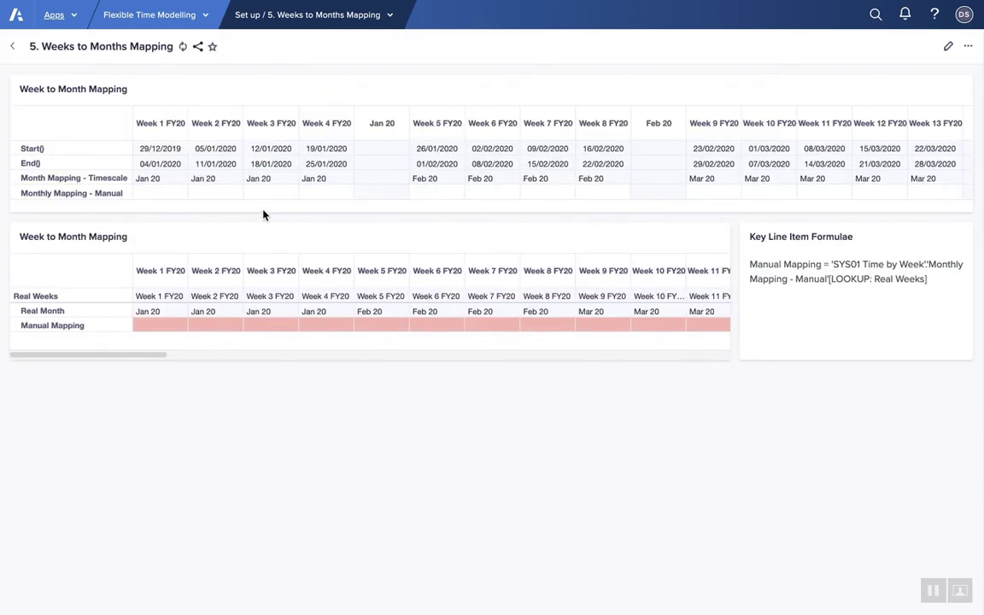
{"action": "left_click", "coordinate": [106, 179]}
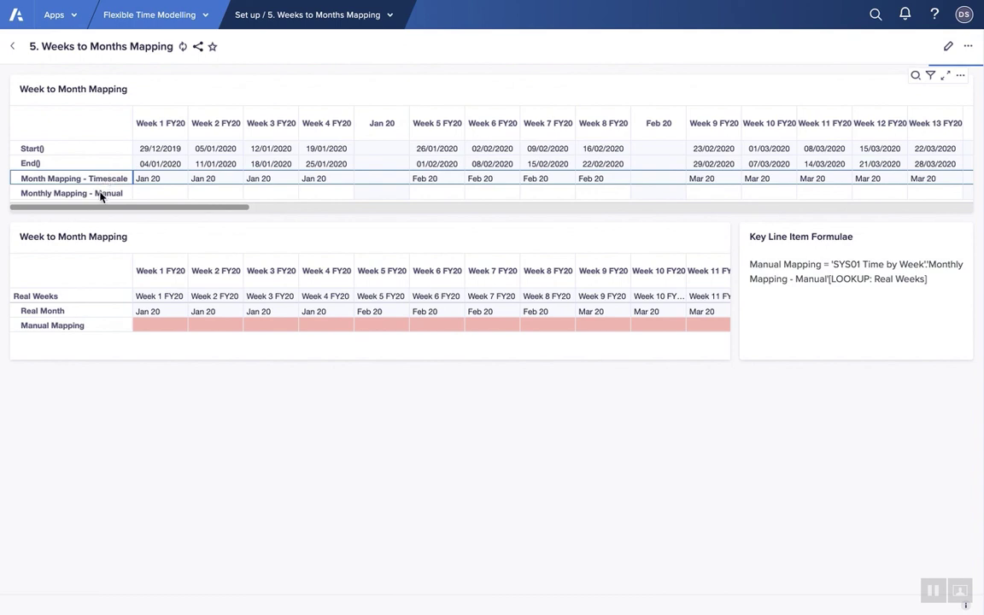
{"action": "left_click", "coordinate": [102, 194]}
{"action": "key", "text": "ctrl+v"}
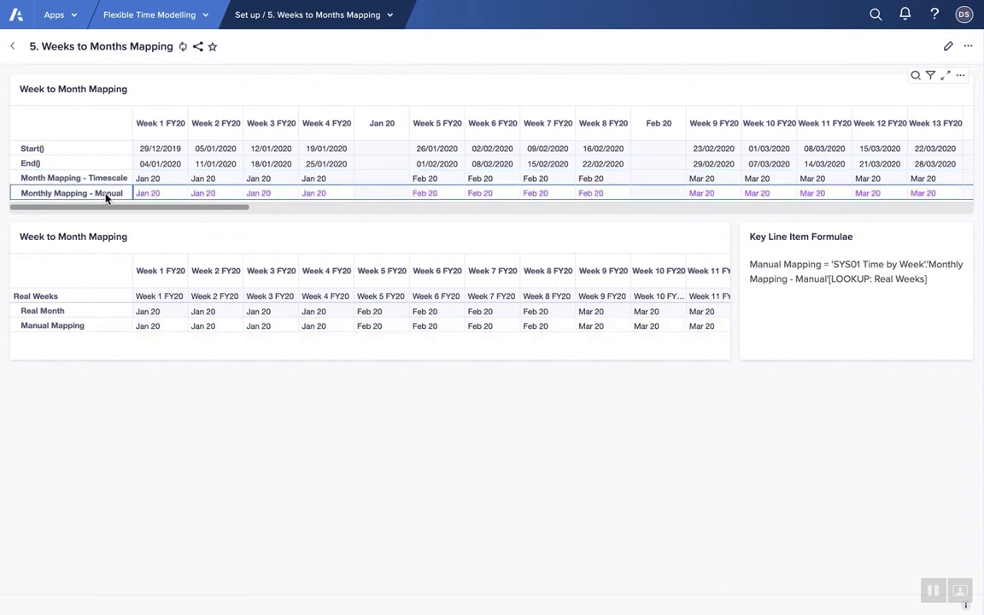
Set Monthly Mapping - Manual for Week 5 FY20 to Jan 20.
{"action": "left_click", "coordinate": [319, 195]}
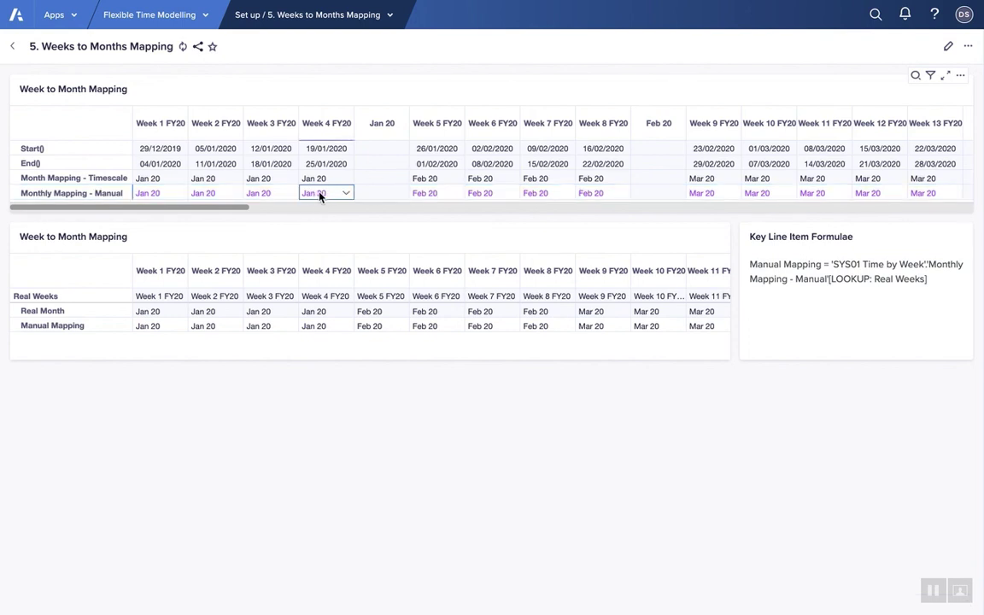
{"action": "left_click", "coordinate": [434, 193]}
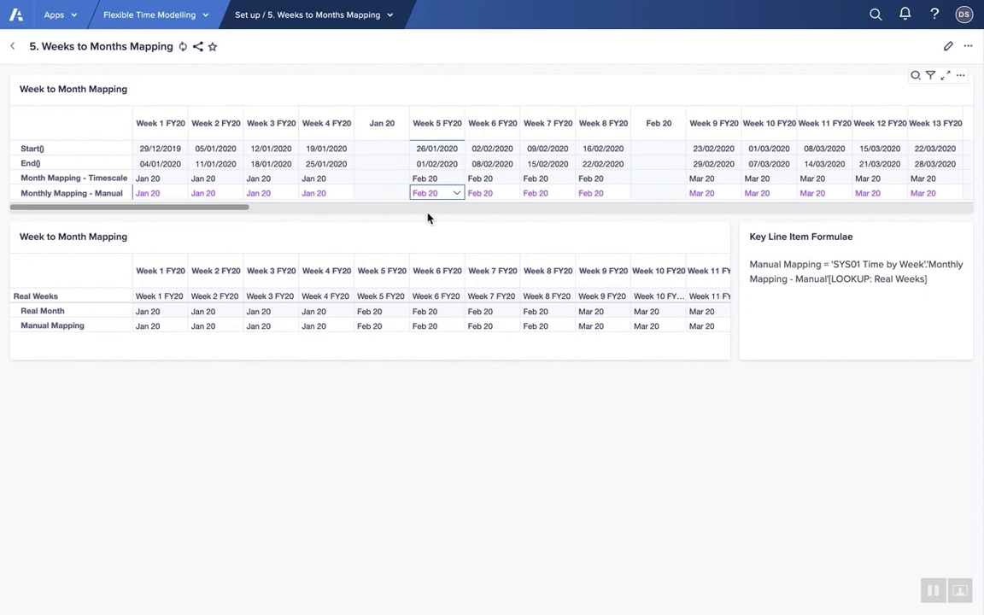
{"action": "left_click", "coordinate": [456, 193]}
{"action": "left_click", "coordinate": [461, 208]}
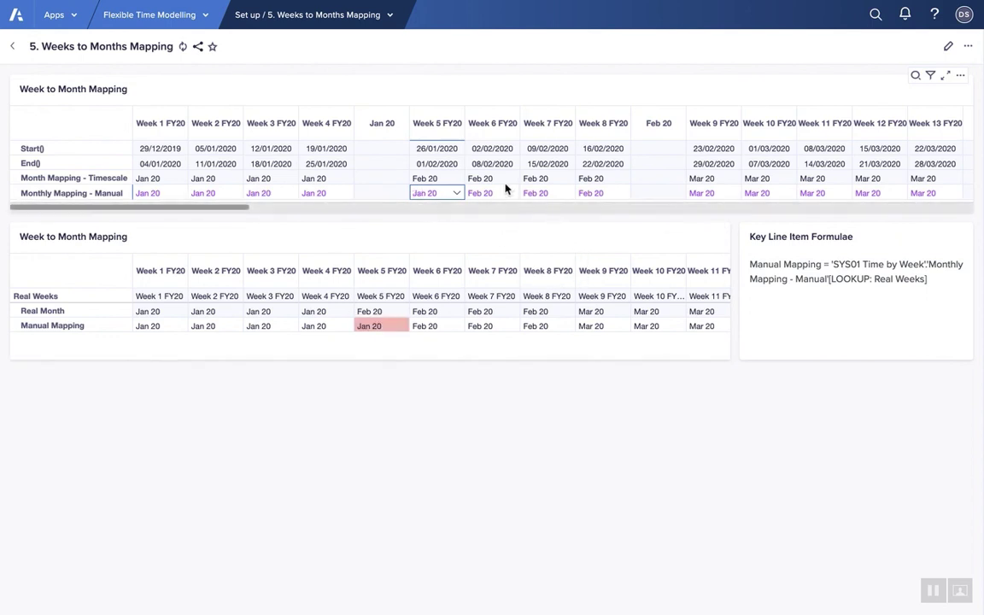
Open the 6. Pro Rate Weeks Mapping page and examine % to Previous month from Week 1 to Week 23 FY20.
{"action": "left_click", "coordinate": [390, 16]}
{"action": "left_click", "coordinate": [407, 236]}
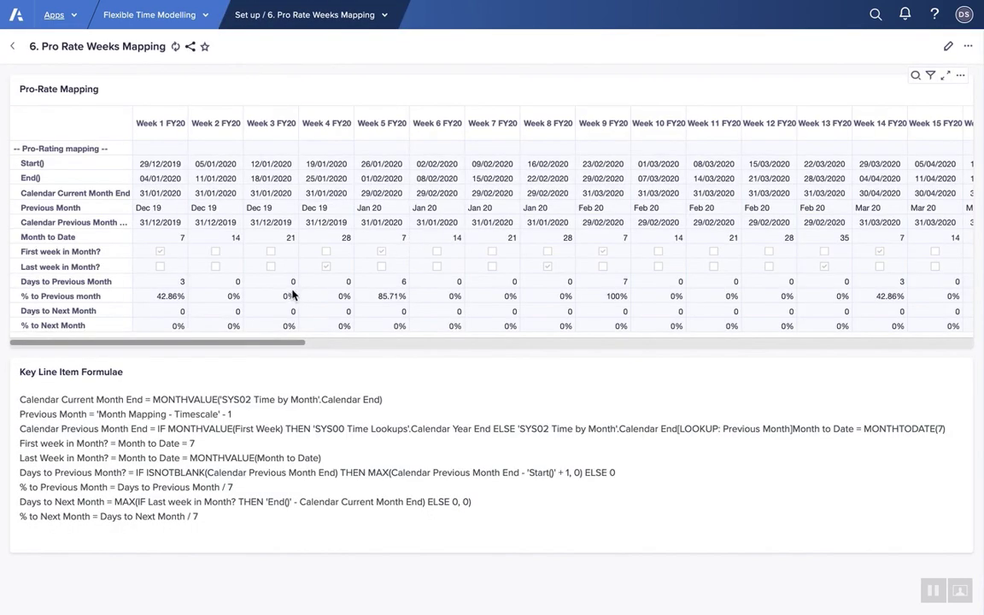
{"action": "left_click", "coordinate": [158, 282]}
{"action": "left_click", "coordinate": [158, 296]}
{"action": "left_click", "coordinate": [369, 298]}
{"action": "left_click", "coordinate": [608, 298]}
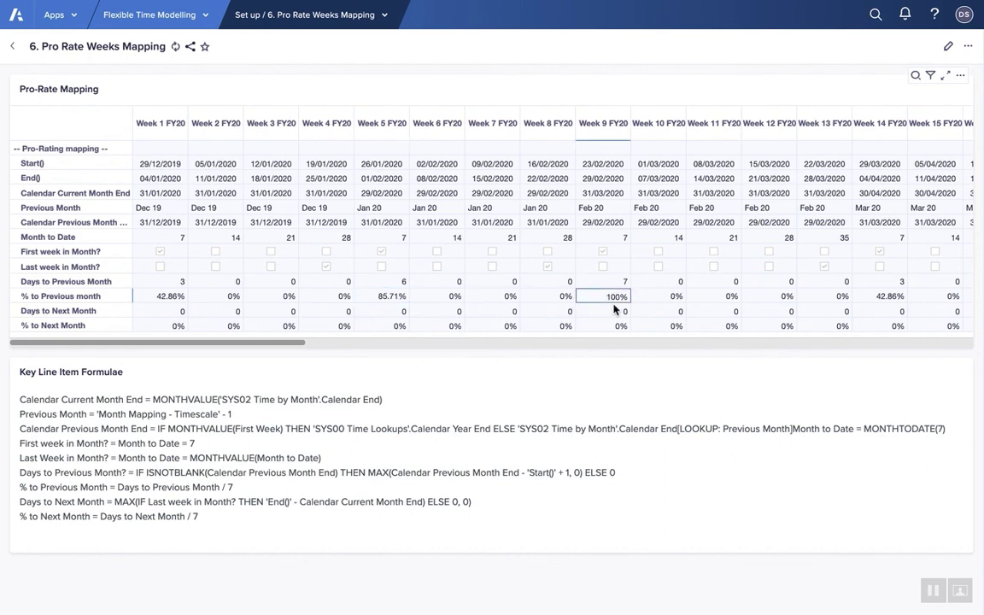
{"action": "key", "text": "Right"}
{"action": "key", "text": "Right"}
{"action": "key", "text": "Right"}
{"action": "key", "text": "Right"}
{"action": "key", "text": "Right"}
{"action": "key", "text": "Right"}
{"action": "key", "text": "Right"}
{"action": "key", "text": "Right"}
{"action": "key", "text": "Right"}
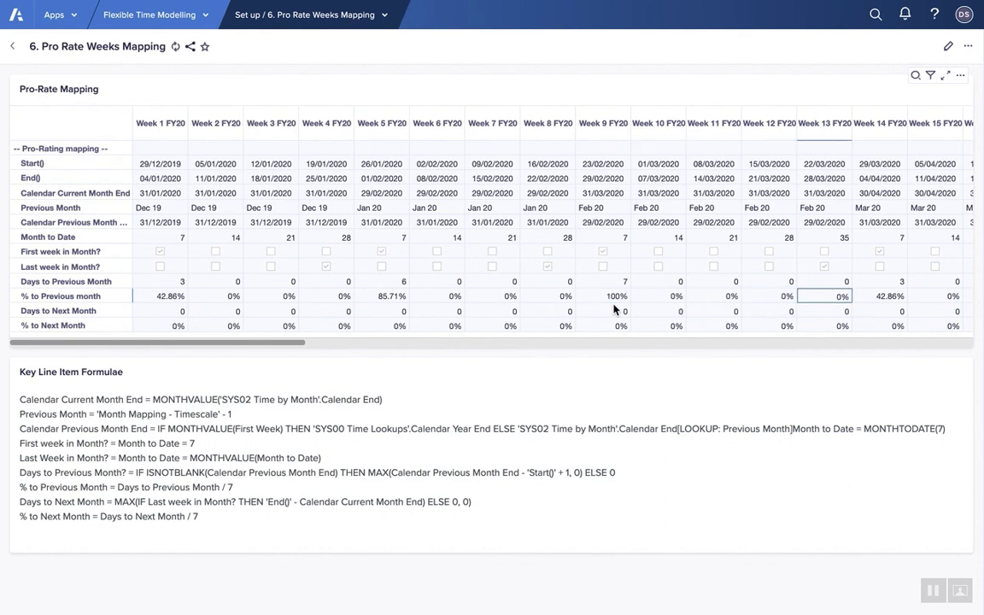
{"action": "key", "text": "Right"}
{"action": "key", "text": "Right"}
{"action": "key", "text": "Right"}
{"action": "key", "text": "Right"}
{"action": "key", "text": "Right"}
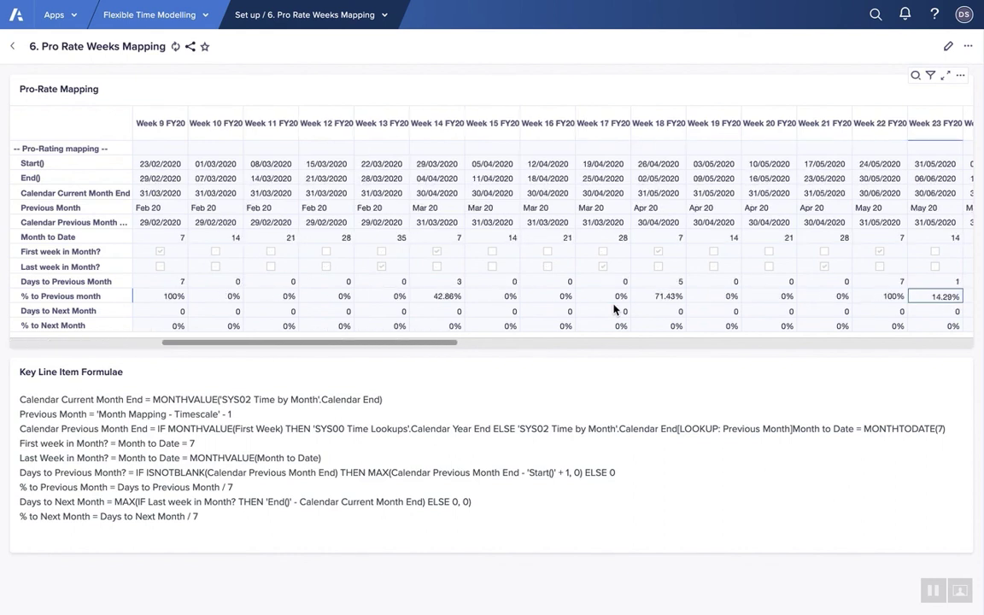
Examine Days to Previous Month from Week 22 back to Week 1 FY20 in Pro-Rate Mapping.
{"action": "key", "text": "Left"}
{"action": "key", "text": "Up"}
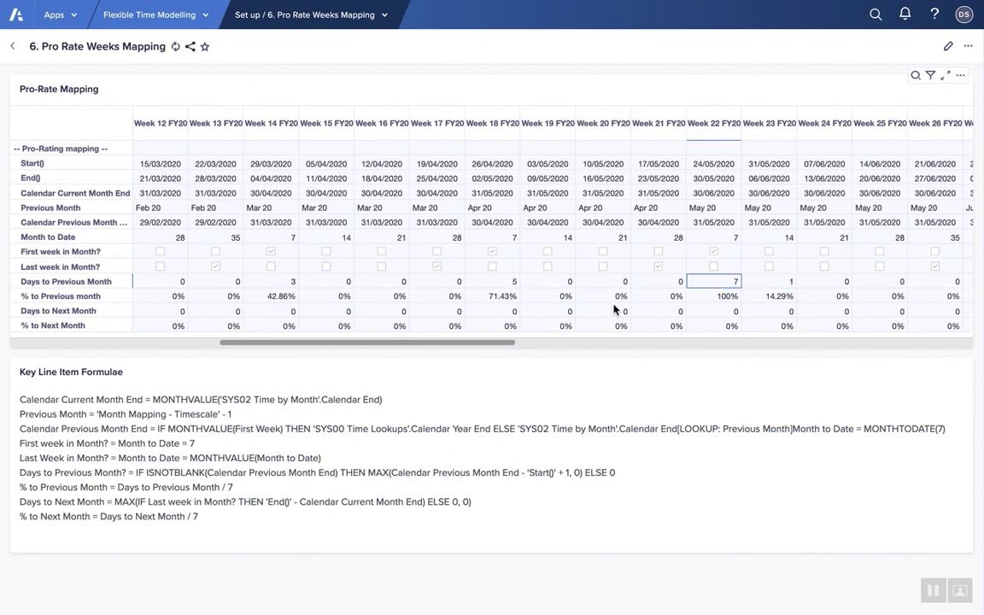
{"action": "key", "text": "Left"}
{"action": "key", "text": "Left"}
{"action": "key", "text": "Left"}
{"action": "key", "text": "Left"}
{"action": "key", "text": "Left"}
{"action": "key", "text": "Left"}
{"action": "key", "text": "Left"}
{"action": "key", "text": "Left"}
{"action": "key", "text": "Left"}
{"action": "key", "text": "Left"}
{"action": "key", "text": "Left"}
{"action": "key", "text": "Left"}
{"action": "key", "text": "Left"}
{"action": "key", "text": "Left"}
{"action": "key", "text": "Left"}
{"action": "key", "text": "Left"}
{"action": "key", "text": "Left"}
{"action": "key", "text": "Left"}
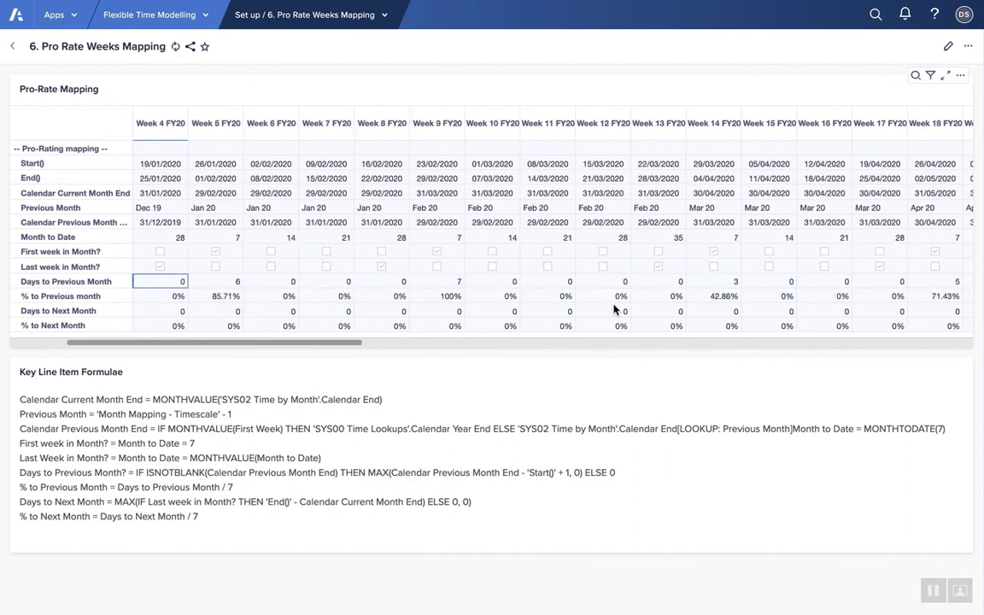
{"action": "key", "text": "Left"}
{"action": "key", "text": "Left"}
{"action": "key", "text": "Left"}
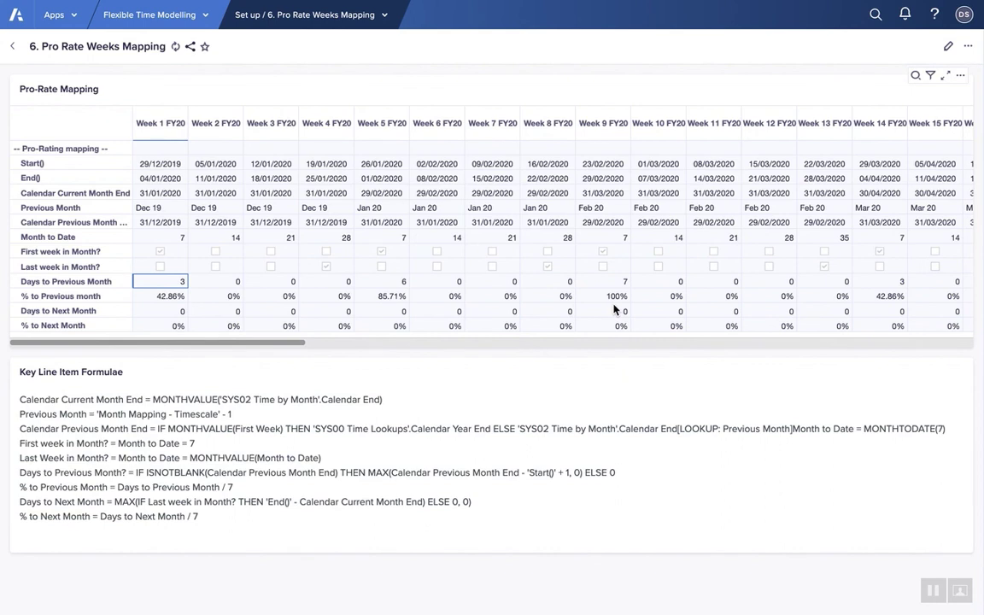
Return to the 4. Weeks to Months Example page under Mapping Examples.
{"action": "left_click", "coordinate": [315, 15]}
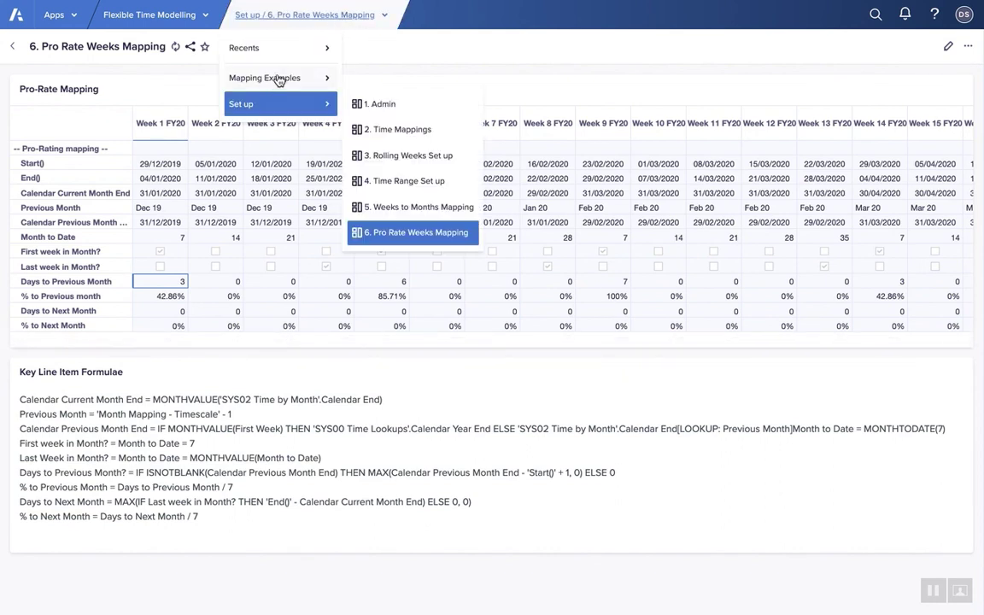
{"action": "mouse_move", "coordinate": [278, 80]}
{"action": "left_click", "coordinate": [389, 154]}
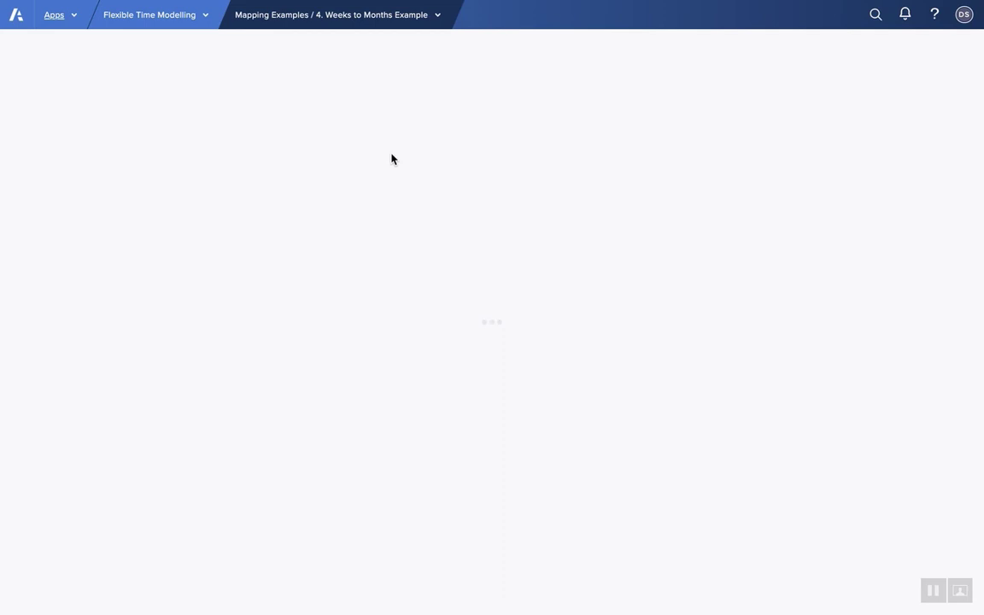